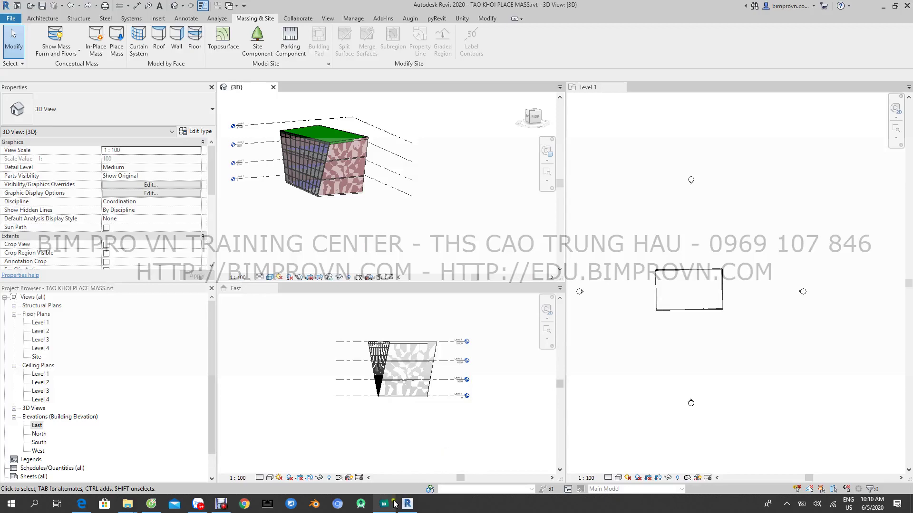
Activate the East elevation, then the 3D view, of the mass project
{"action": "left_click", "coordinate": [456, 434]}
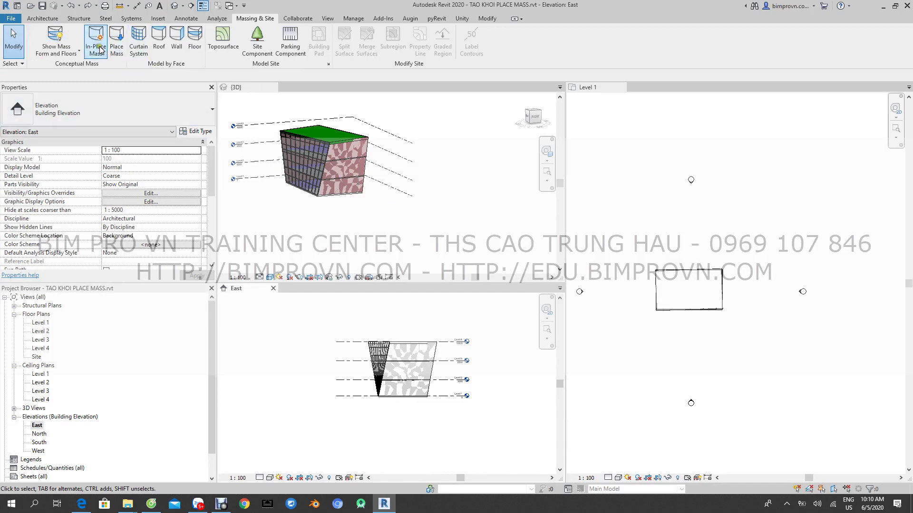
{"action": "left_click", "coordinate": [416, 211]}
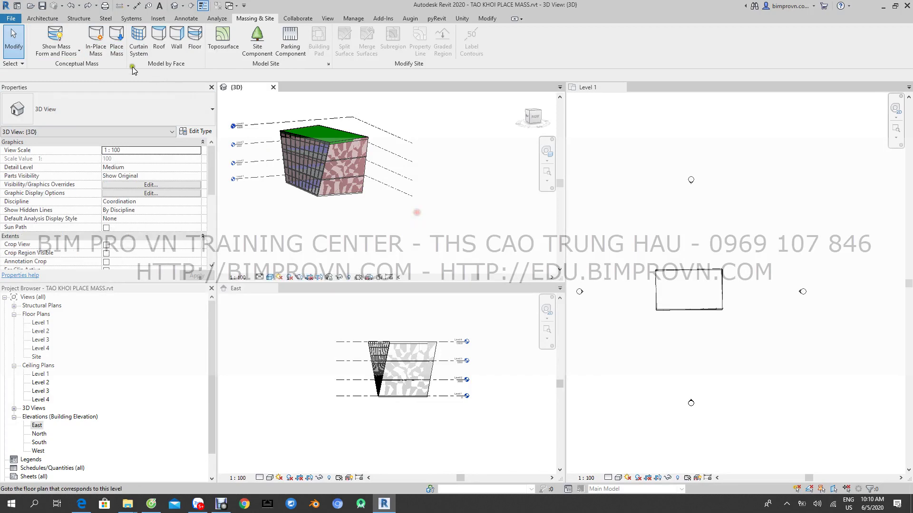
Close TAO KHOI PLACE MASS and create Project4 from the Architectural Template
{"action": "left_click", "coordinate": [8, 19]}
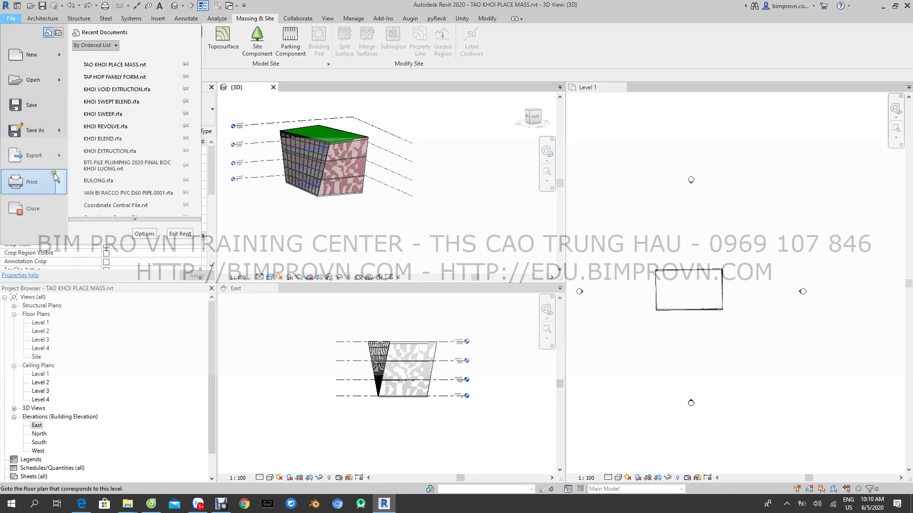
{"action": "left_click", "coordinate": [48, 219]}
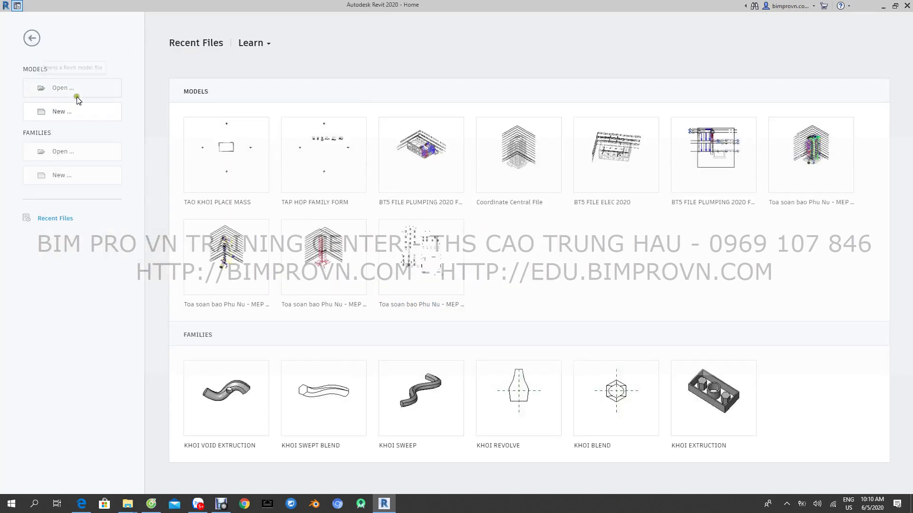
{"action": "left_click", "coordinate": [60, 113]}
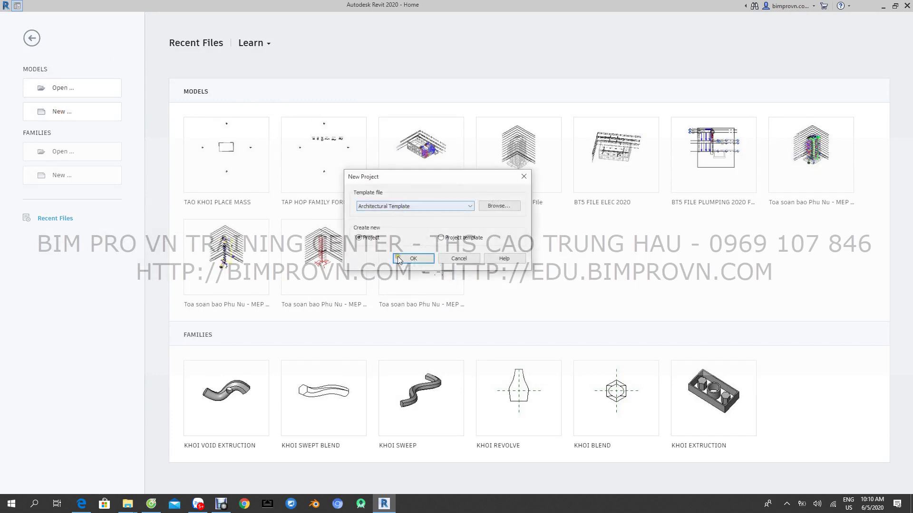
{"action": "left_click", "coordinate": [421, 262]}
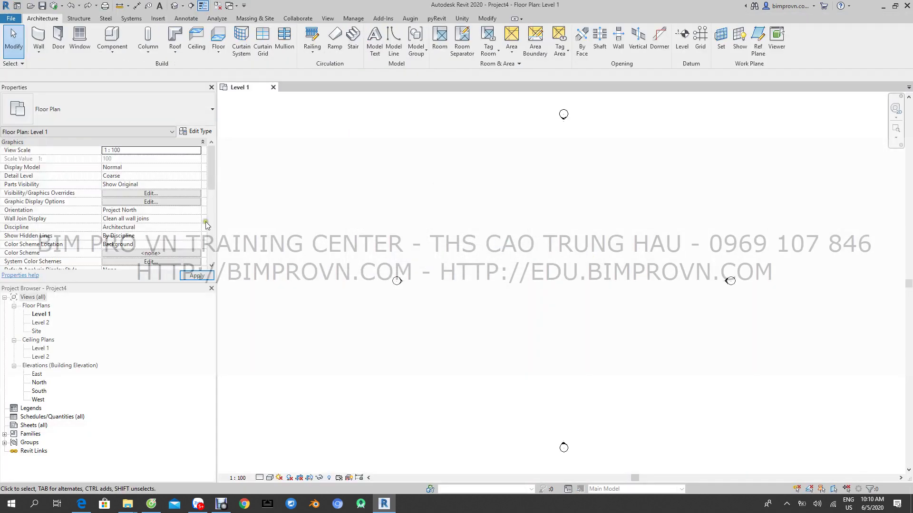
Open East elevation and default 3D, tile all views with zoom-all, and activate Level 1
{"action": "double_click", "coordinate": [40, 375]}
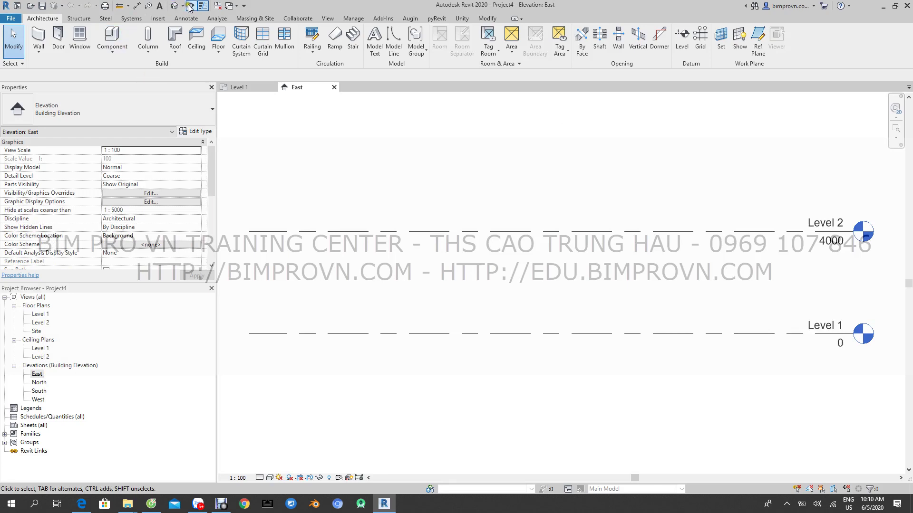
{"action": "left_click", "coordinate": [175, 6]}
{"action": "left_click", "coordinate": [328, 19]}
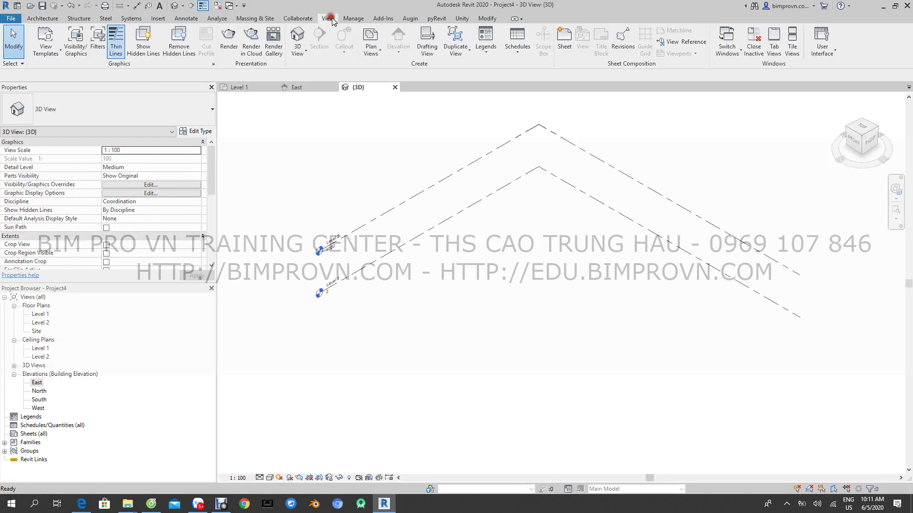
{"action": "left_click", "coordinate": [792, 41]}
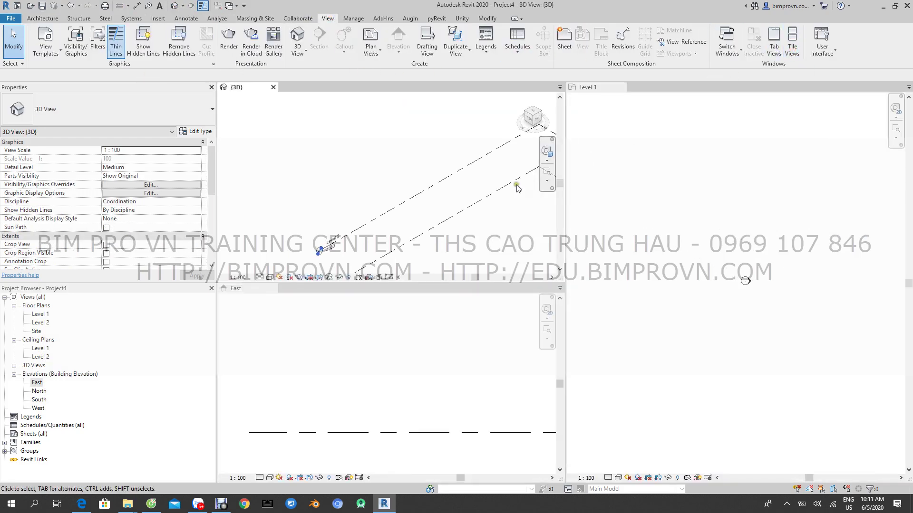
{"action": "key", "text": "z"}
{"action": "key", "text": "a"}
{"action": "left_click", "coordinate": [779, 263]}
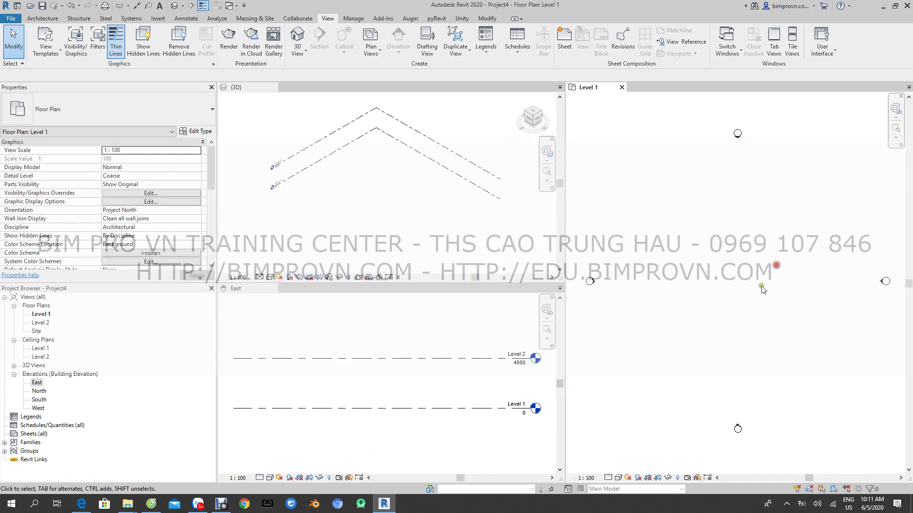
{"action": "scroll", "coordinate": [758, 280], "scroll_direction": "up", "scroll_amount": 2}
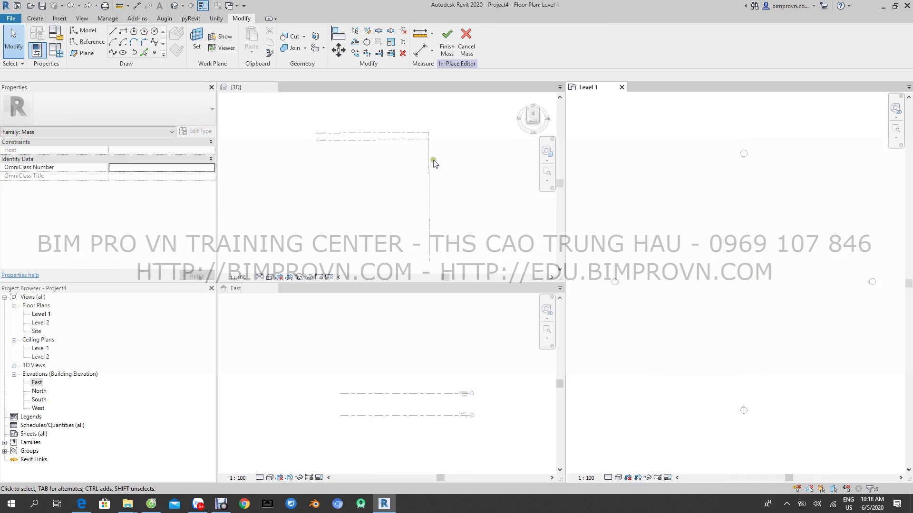
Draw a 4000-radius circle and a smaller circle beside it on Level 1
{"action": "left_click", "coordinate": [755, 273]}
{"action": "left_click", "coordinate": [154, 31]}
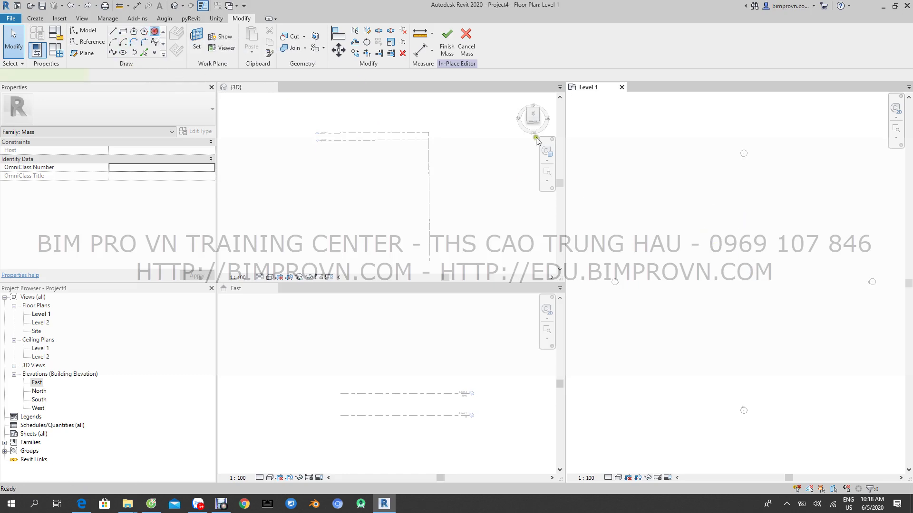
{"action": "left_click", "coordinate": [707, 260]}
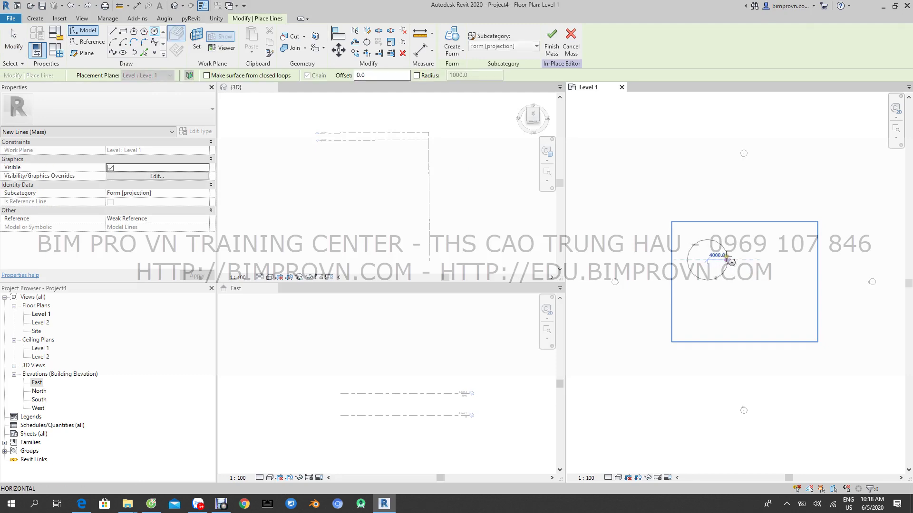
{"action": "left_click", "coordinate": [727, 257]}
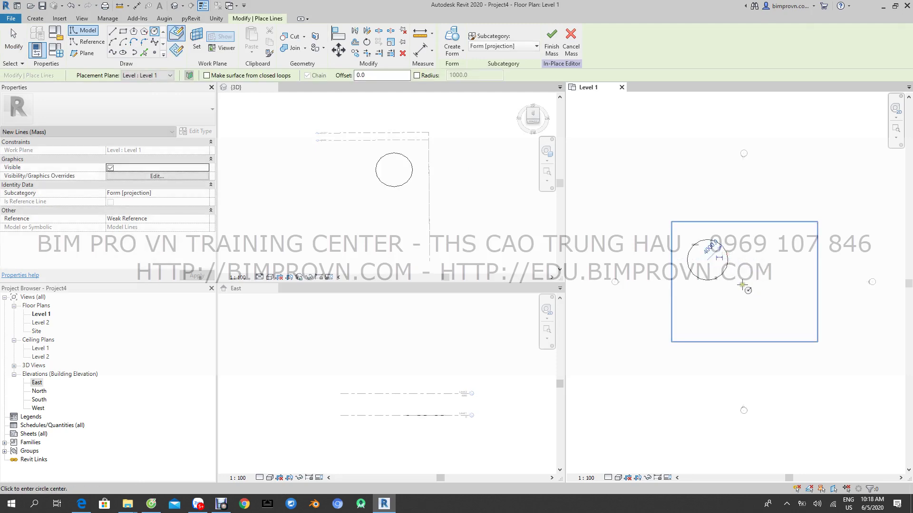
{"action": "left_click", "coordinate": [745, 289]}
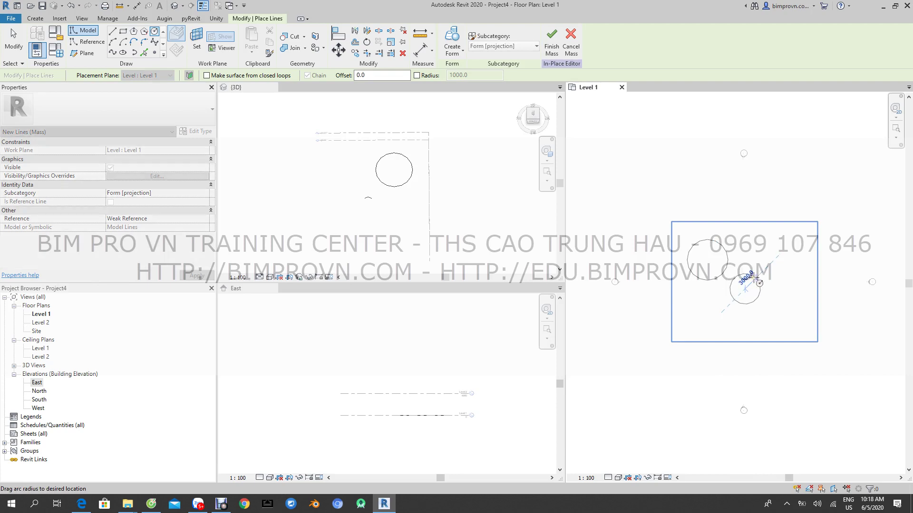
{"action": "left_click", "coordinate": [756, 280]}
{"action": "key", "text": "Escape"}
{"action": "key", "text": "Escape"}
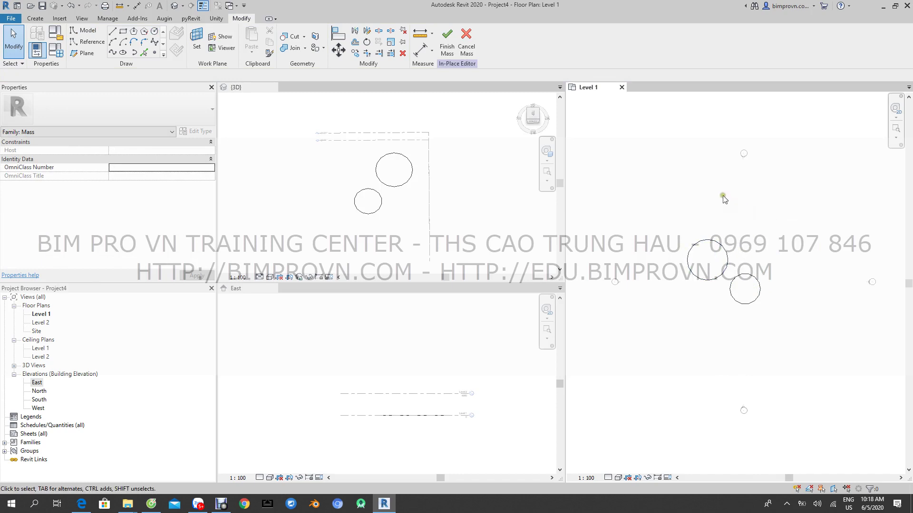
Extrude the larger circle into a solid cylinder form
{"action": "left_click", "coordinate": [712, 241]}
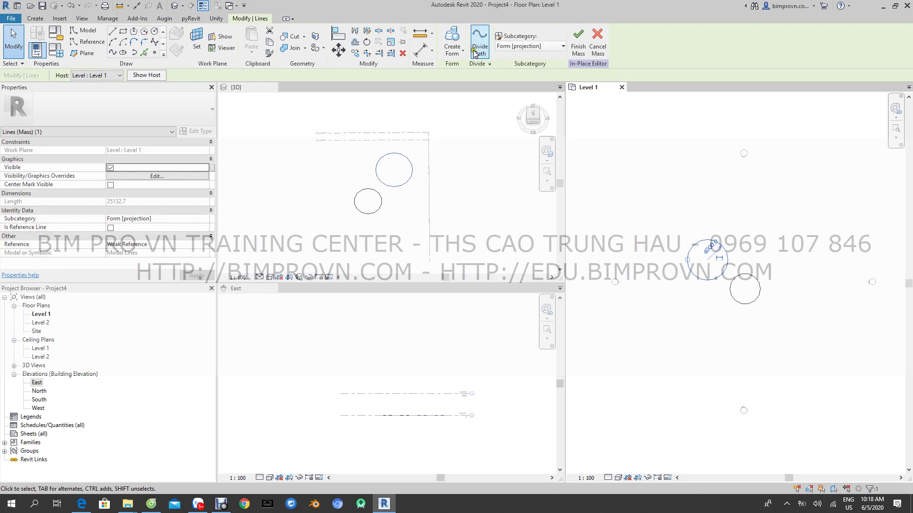
{"action": "left_click", "coordinate": [452, 54]}
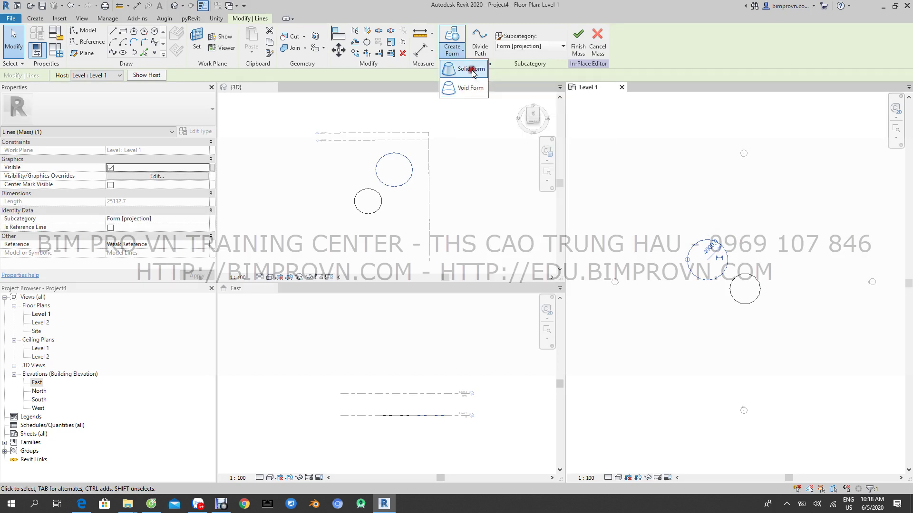
{"action": "left_click", "coordinate": [456, 89]}
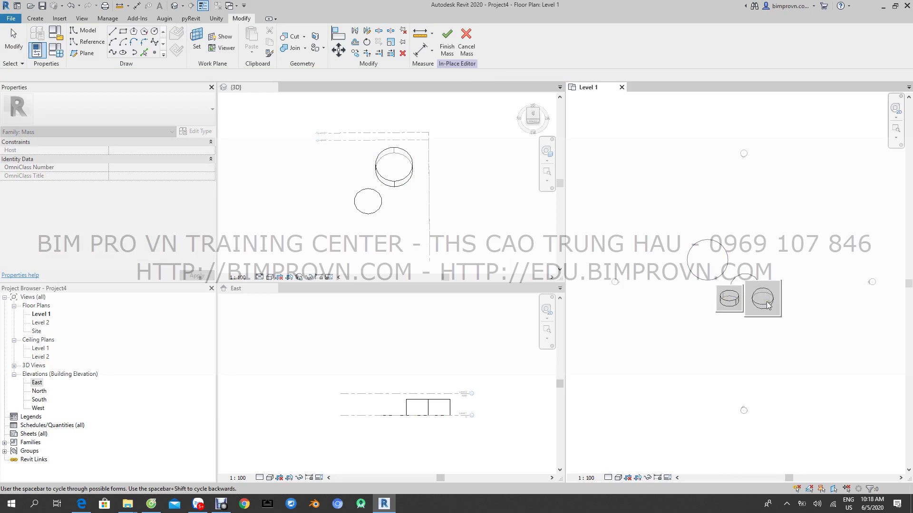
{"action": "left_click", "coordinate": [732, 308]}
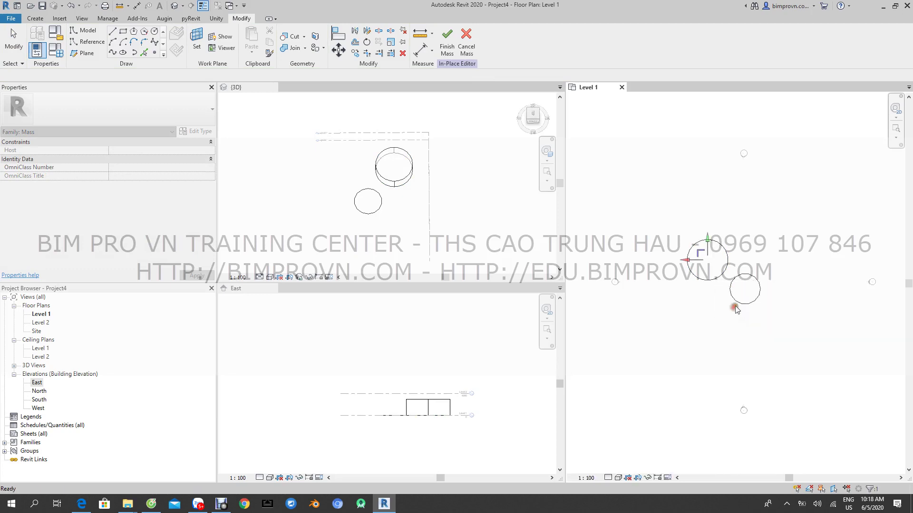
{"action": "left_click", "coordinate": [772, 224]}
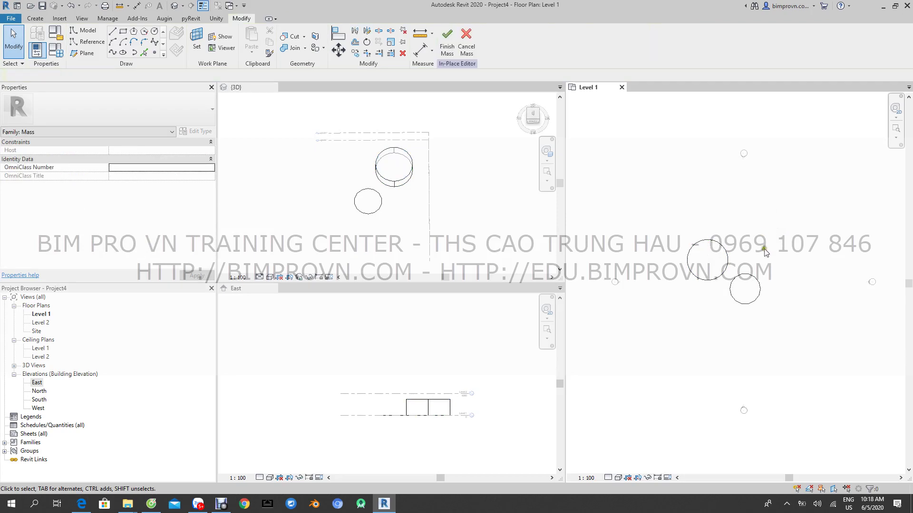
Extrude the smaller circle into a second solid cylinder form
{"action": "left_click", "coordinate": [759, 286]}
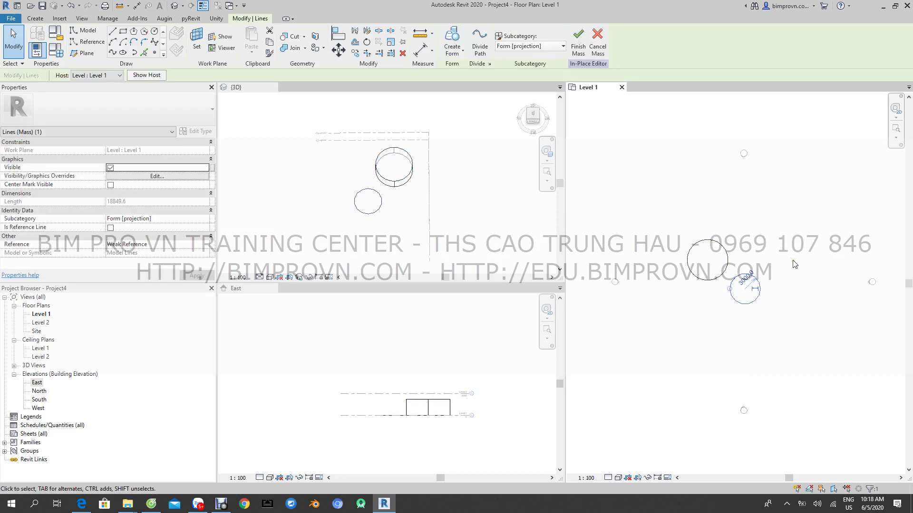
{"action": "left_click", "coordinate": [452, 48]}
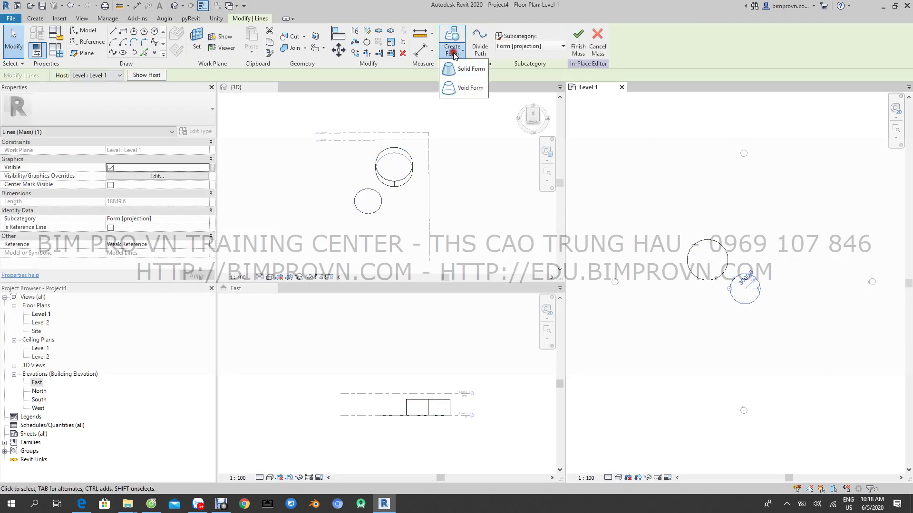
{"action": "left_click", "coordinate": [466, 73]}
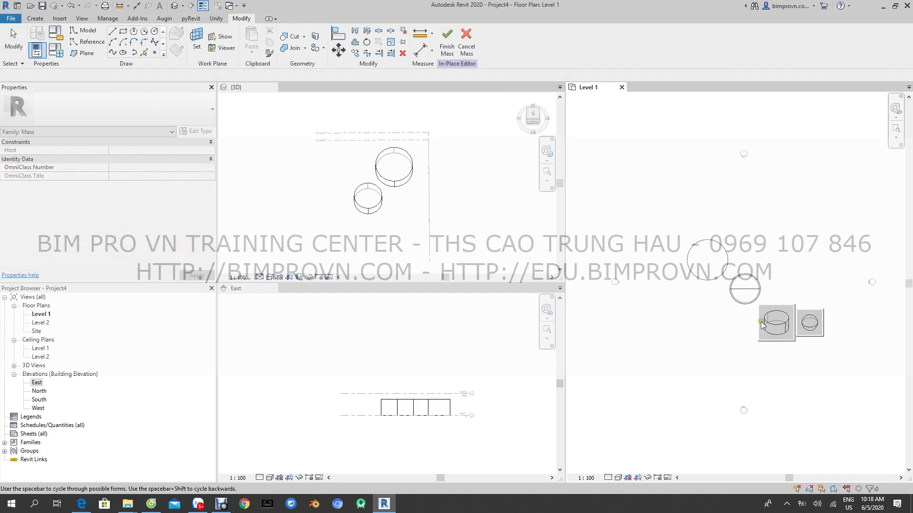
{"action": "left_click", "coordinate": [776, 326]}
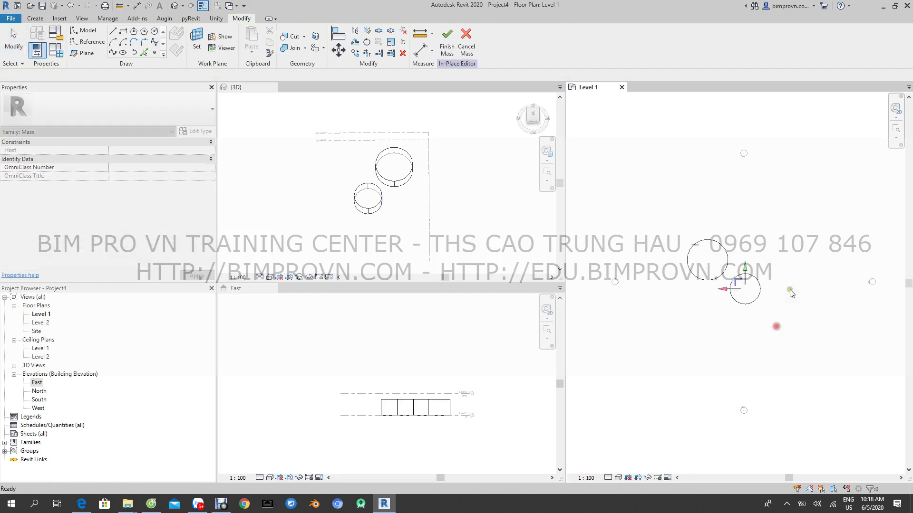
{"action": "left_click", "coordinate": [801, 253]}
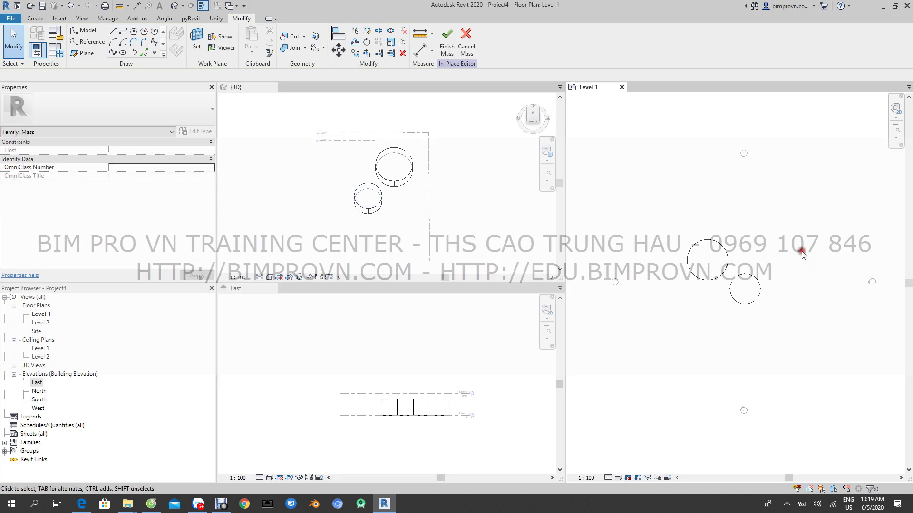
{"action": "left_click", "coordinate": [270, 278]}
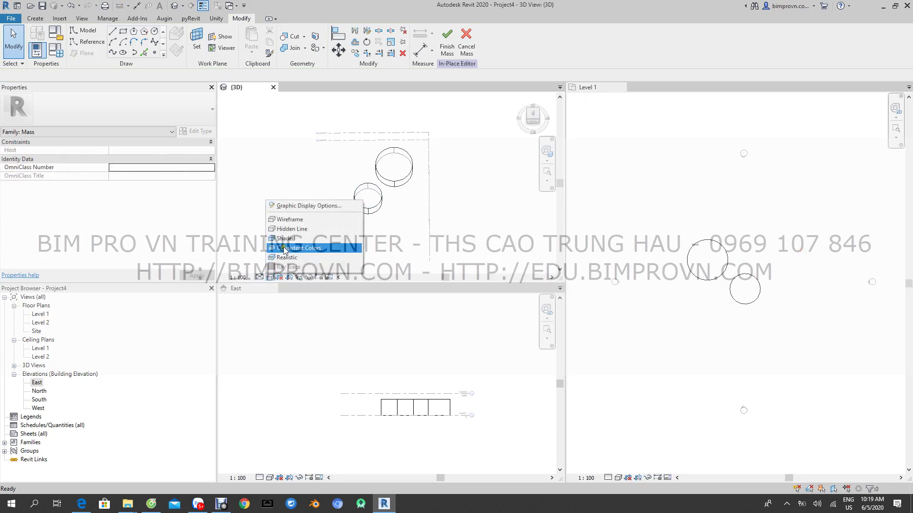
{"action": "left_click", "coordinate": [295, 239]}
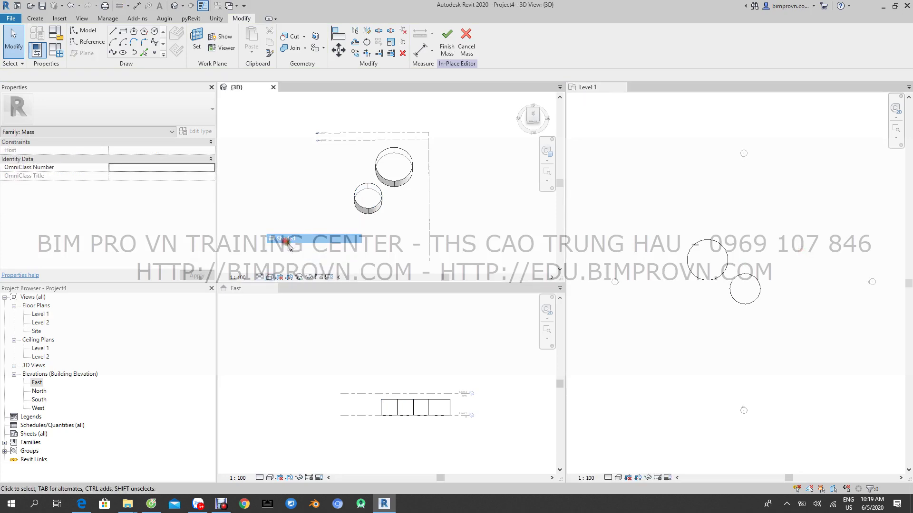
{"action": "left_click", "coordinate": [703, 381]}
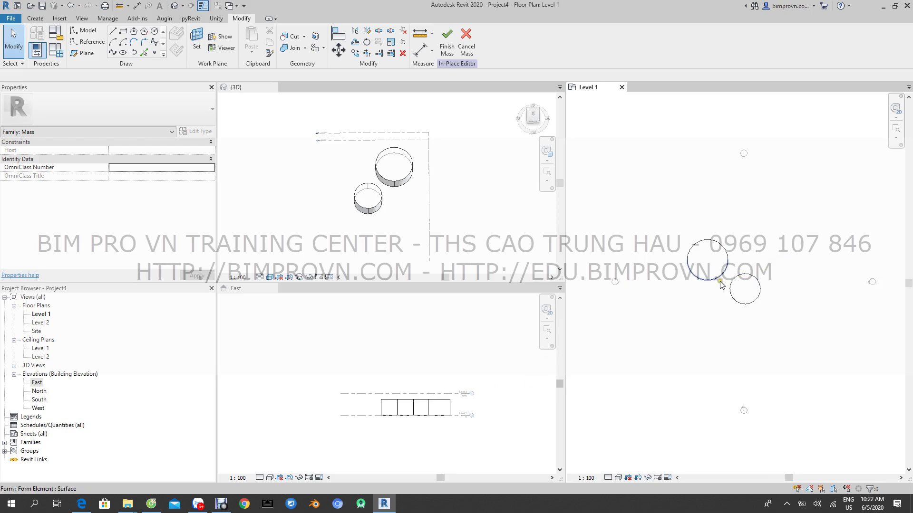
{"action": "left_click", "coordinate": [392, 401]}
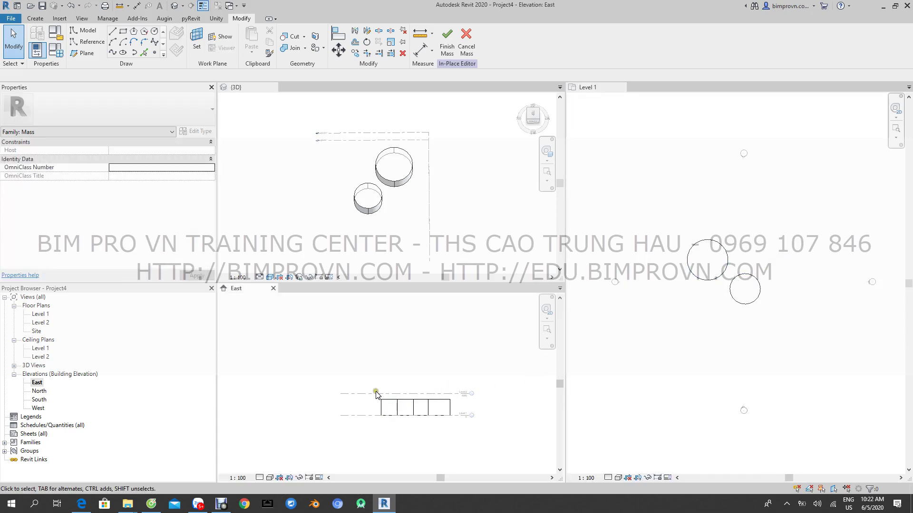
{"action": "left_click", "coordinate": [403, 395]}
{"action": "scroll", "coordinate": [403, 395], "scroll_direction": "up", "scroll_amount": 1}
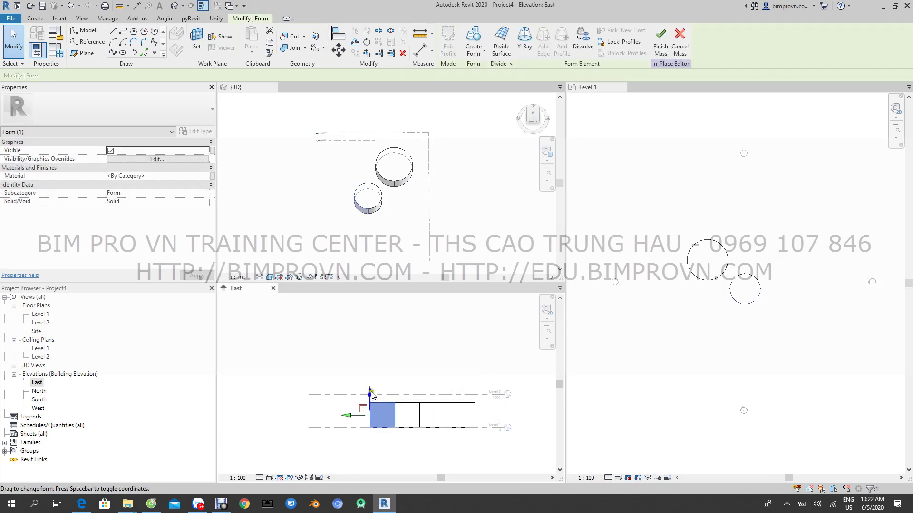
{"action": "left_click_drag", "start_coordinate": [377, 402], "coordinate": [407, 355]}
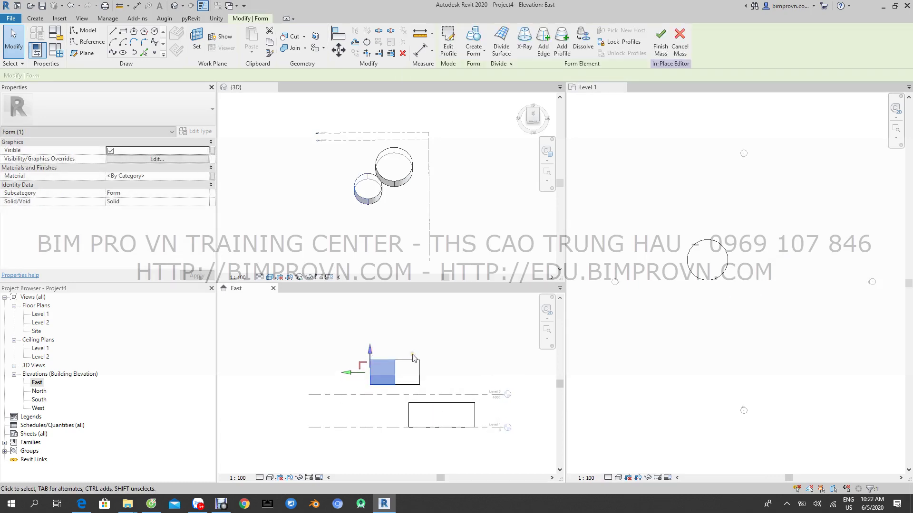
{"action": "key", "text": "ctrl+z"}
{"action": "key", "text": "Escape"}
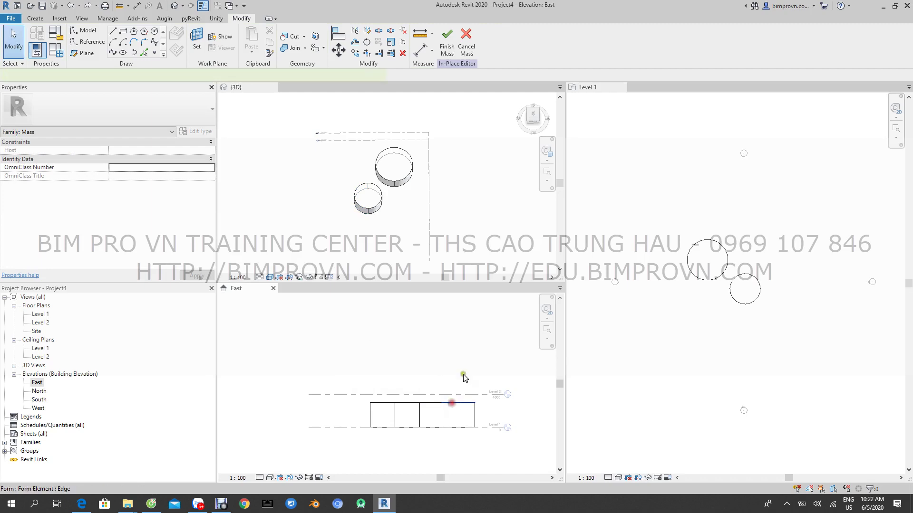
{"action": "left_click", "coordinate": [463, 367]}
{"action": "left_click", "coordinate": [408, 347]}
{"action": "left_click", "coordinate": [504, 166]}
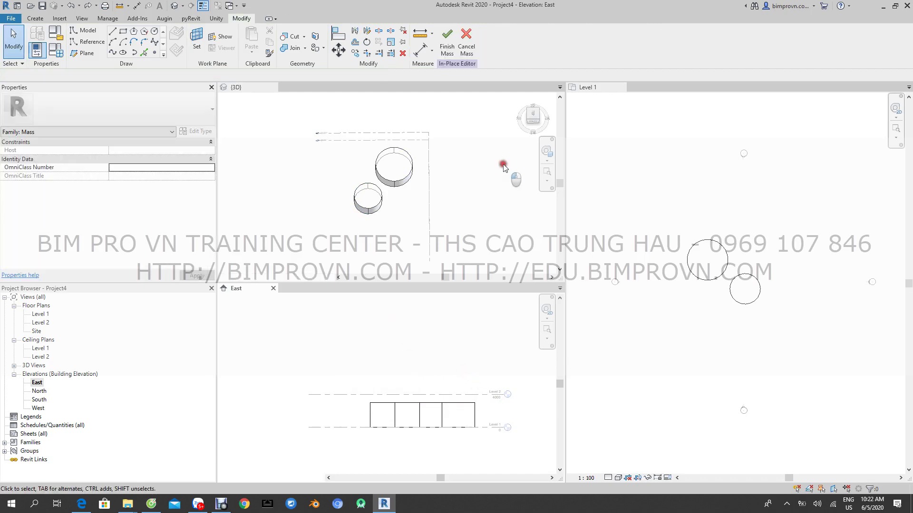
Turn the 3D view to the RIGHT face and make the Level 1 plan active
{"action": "left_click", "coordinate": [533, 125]}
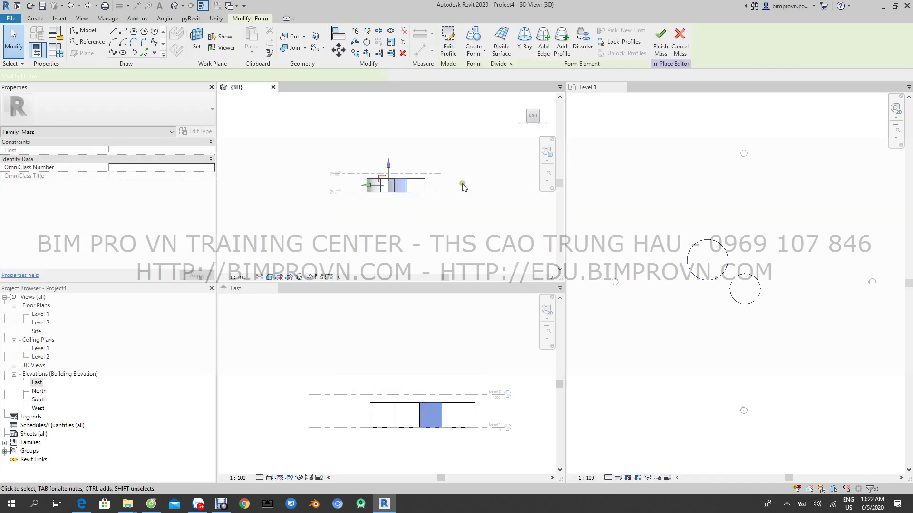
{"action": "left_click", "coordinate": [461, 183]}
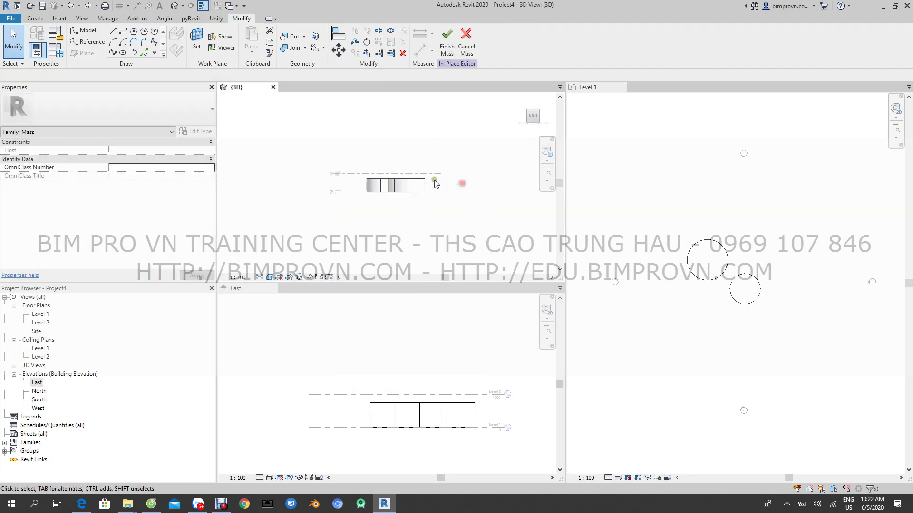
{"action": "left_click", "coordinate": [712, 240]}
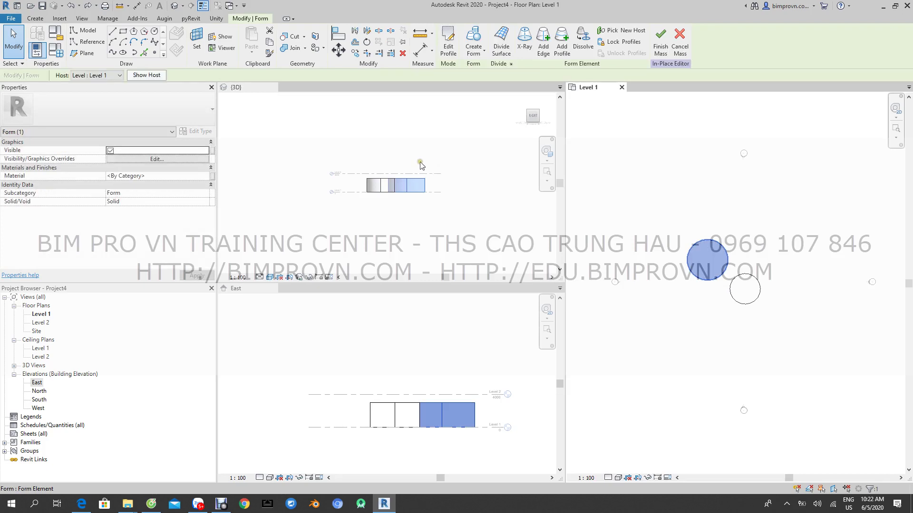
{"action": "left_click", "coordinate": [457, 190]}
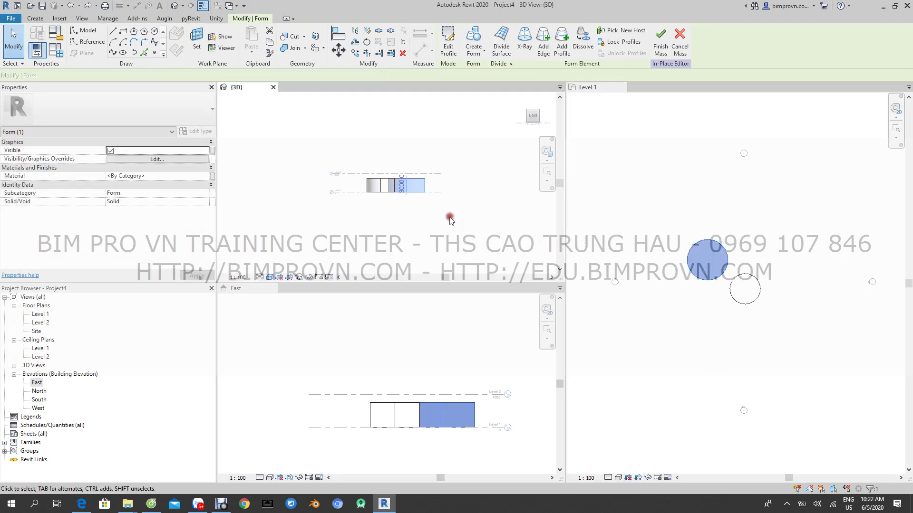
{"action": "left_click", "coordinate": [715, 255]}
{"action": "left_click", "coordinate": [905, 461]}
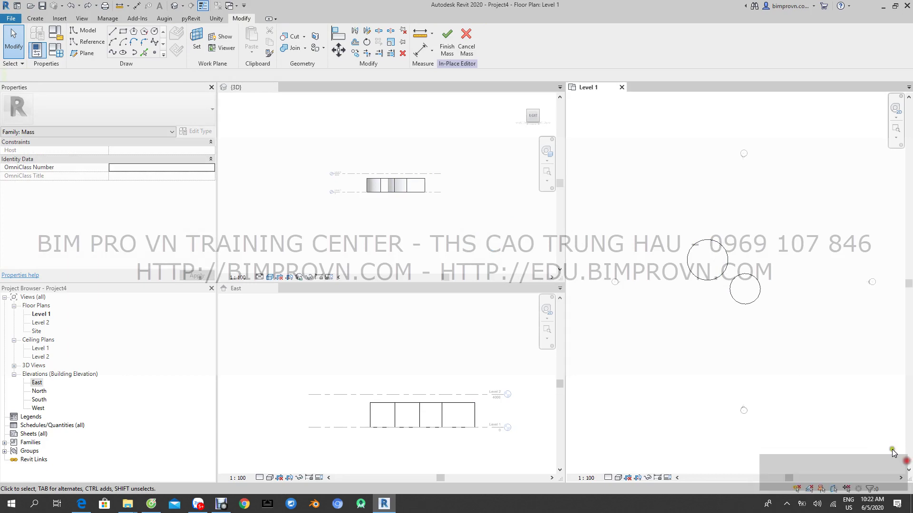
Zoom into the Level 1 plan and select the larger circular form for editing
{"action": "left_click", "coordinate": [723, 253]}
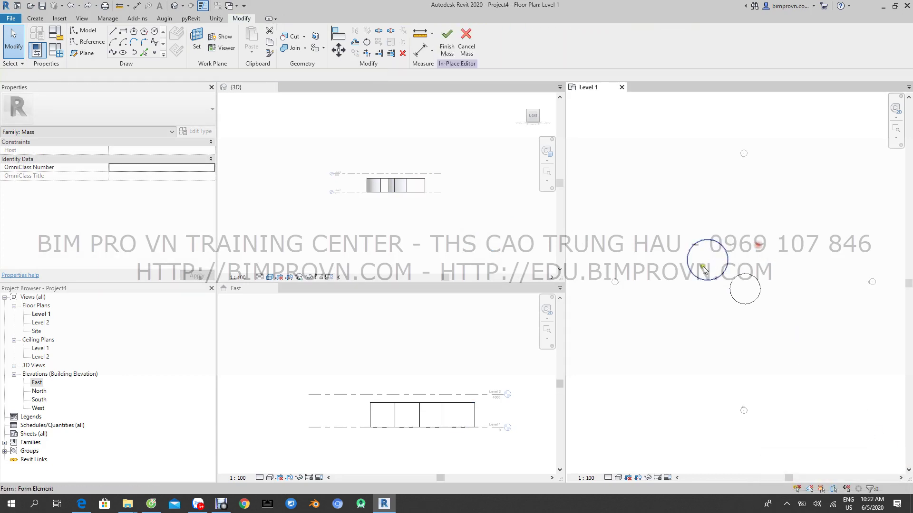
{"action": "key", "text": "Escape"}
{"action": "scroll", "coordinate": [736, 248], "scroll_direction": "up", "scroll_amount": 3}
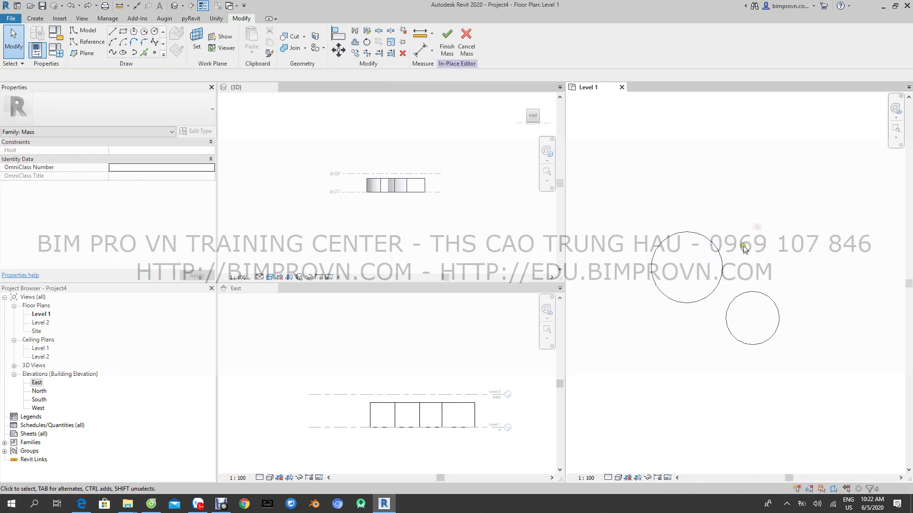
{"action": "left_click", "coordinate": [697, 299]}
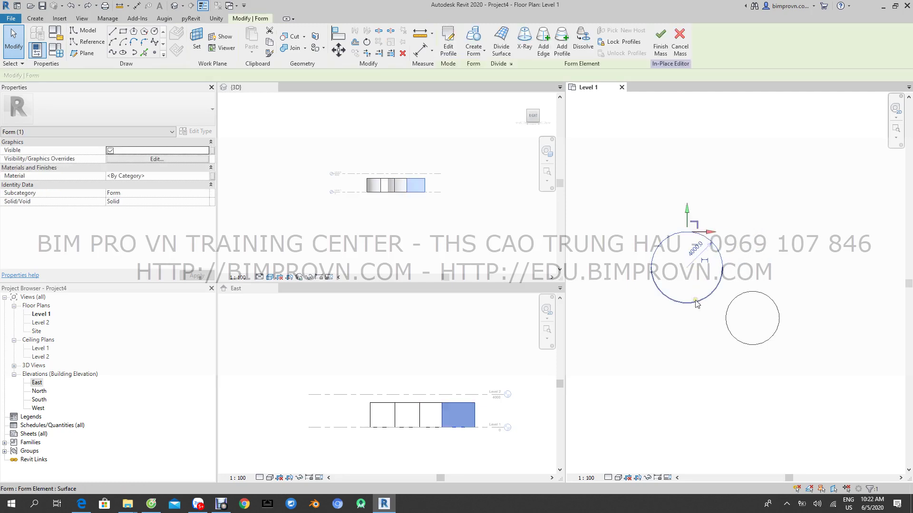
{"action": "key", "text": "Escape"}
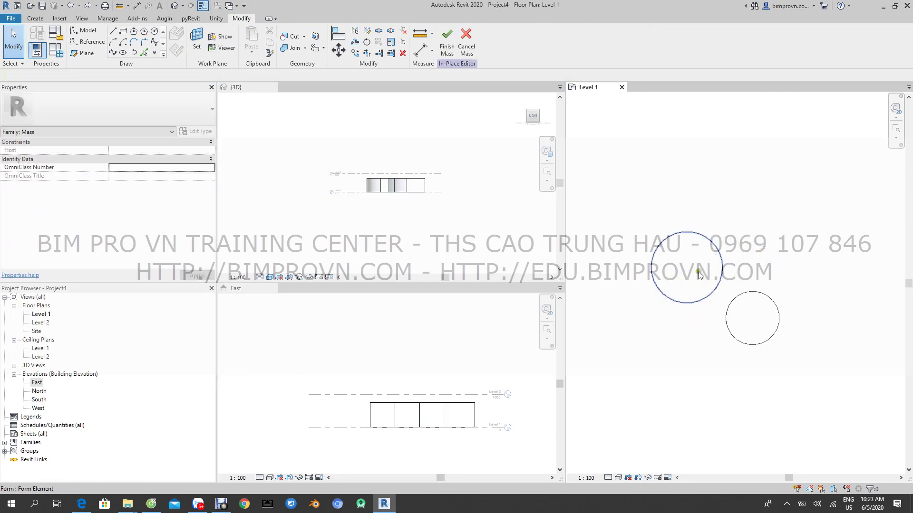
{"action": "left_click", "coordinate": [707, 279]}
{"action": "left_click", "coordinate": [735, 272]}
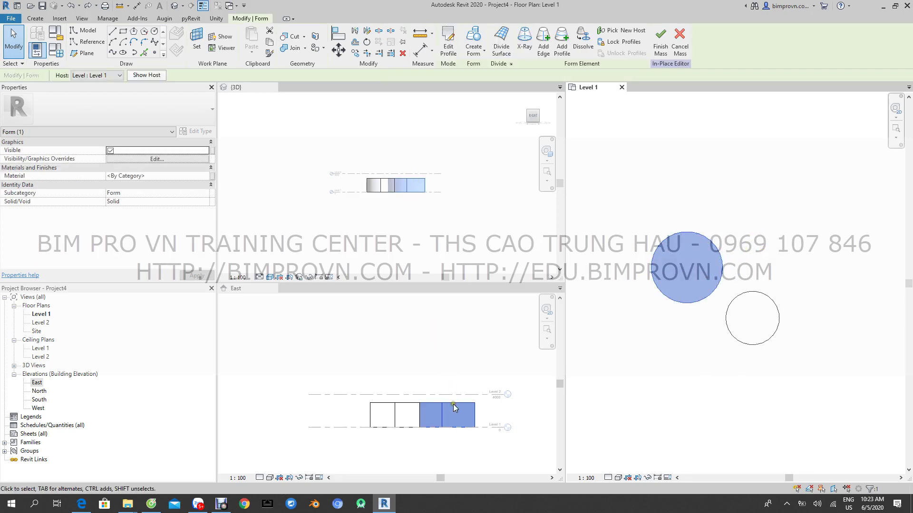
{"action": "left_click", "coordinate": [417, 197]}
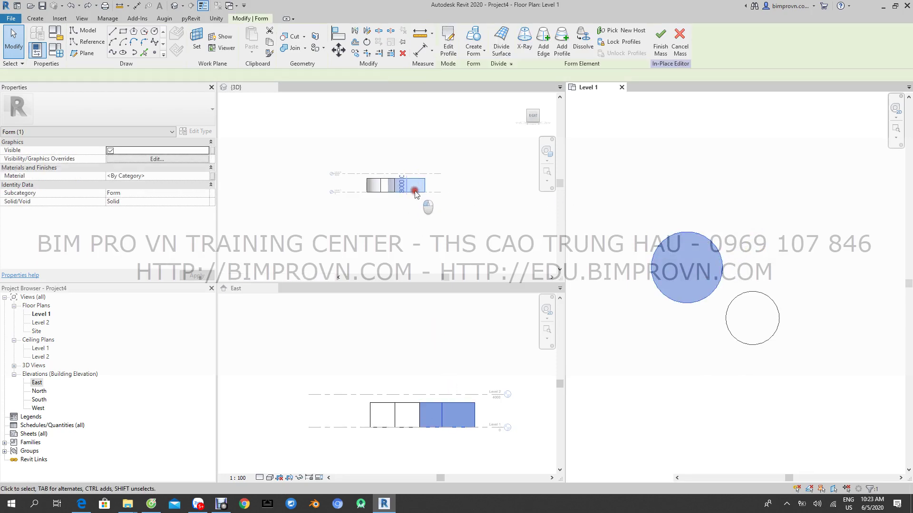
Change the larger cylinder's 3000.0 height dimension to 15000
{"action": "scroll", "coordinate": [404, 196], "scroll_direction": "up", "scroll_amount": 3}
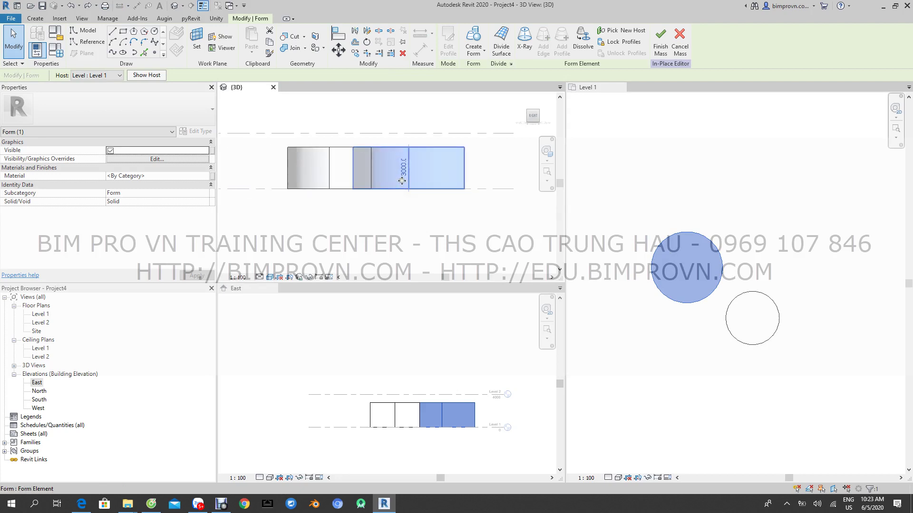
{"action": "left_click", "coordinate": [404, 173]}
{"action": "type", "text": "15000"}
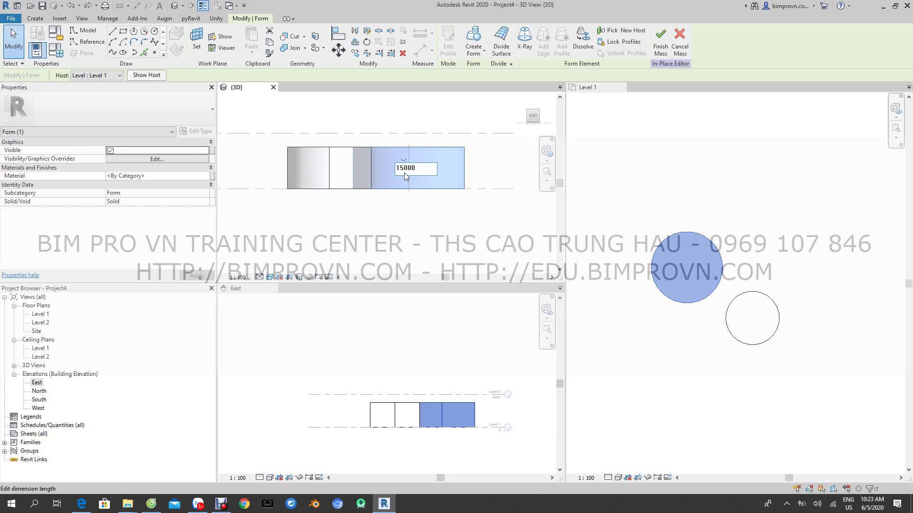
{"action": "key", "text": "Return"}
{"action": "scroll", "coordinate": [457, 190], "scroll_direction": "down", "scroll_amount": 2}
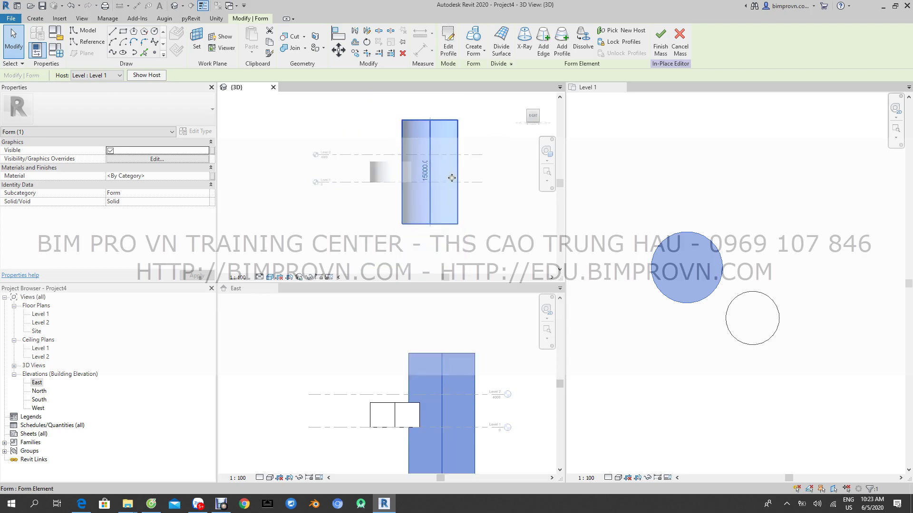
{"action": "scroll", "coordinate": [475, 190], "scroll_direction": "down", "scroll_amount": 2}
{"action": "scroll", "coordinate": [459, 191], "scroll_direction": "up", "scroll_amount": 1}
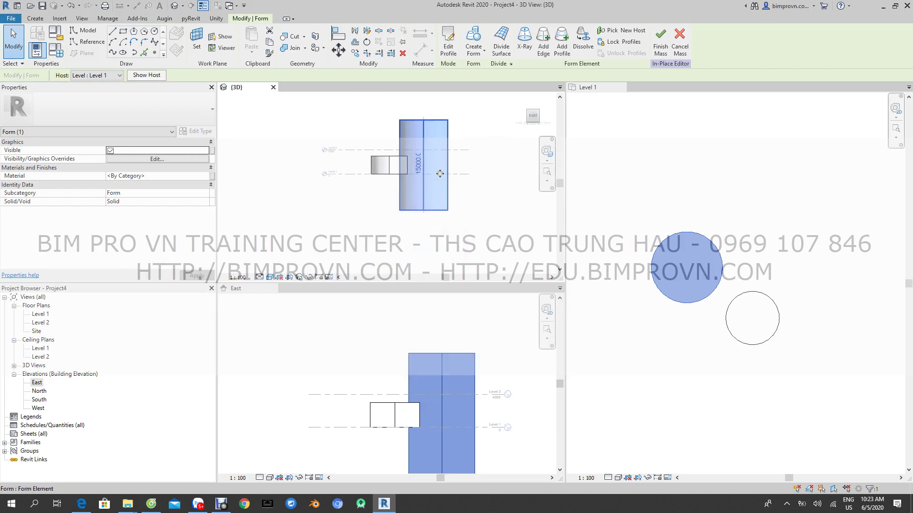
{"action": "middle_click_drag", "start_coordinate": [460, 201], "coordinate": [467, 221]}
{"action": "left_click", "coordinate": [468, 212]}
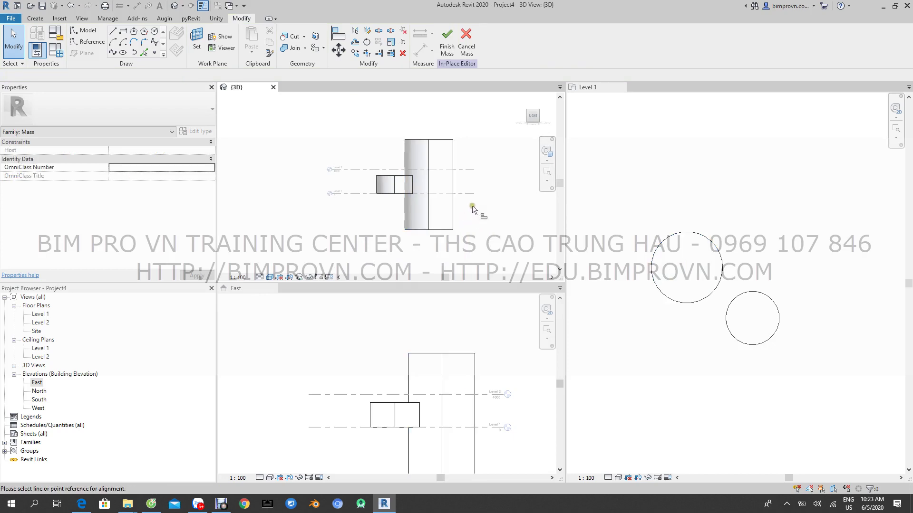
Align the tall cylinder's bottom face to Level 1 using AL
{"action": "key", "text": "a"}
{"action": "key", "text": "l"}
{"action": "left_click", "coordinate": [466, 193]}
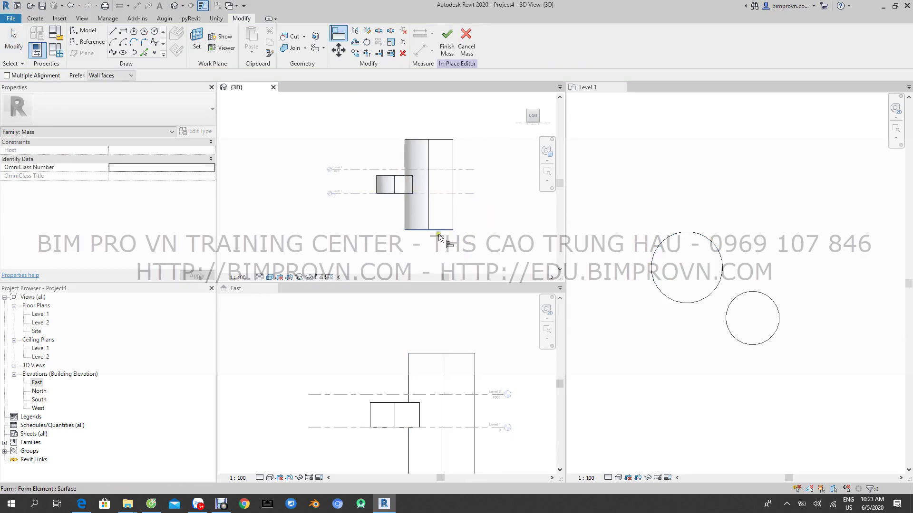
{"action": "left_click", "coordinate": [438, 232]}
{"action": "key", "text": "Escape"}
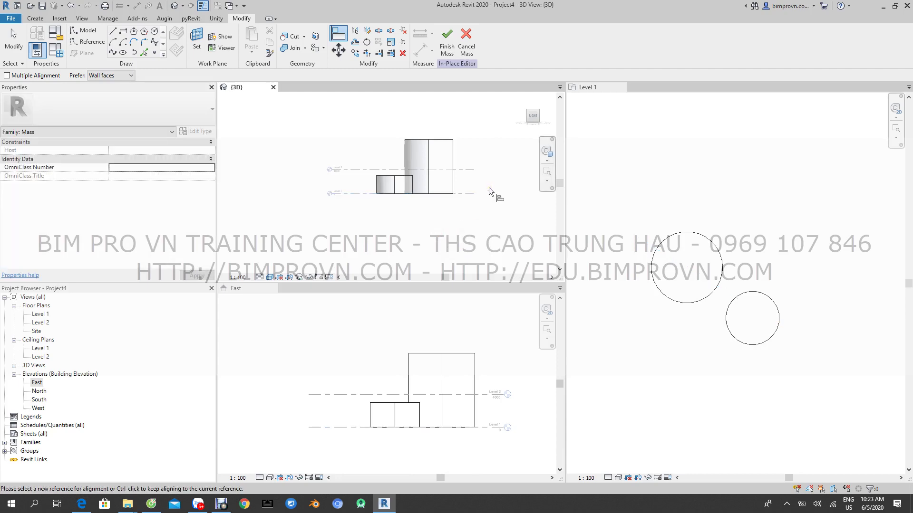
{"action": "middle_click_drag", "start_coordinate": [489, 188], "coordinate": [481, 228]}
{"action": "key", "text": "Escape"}
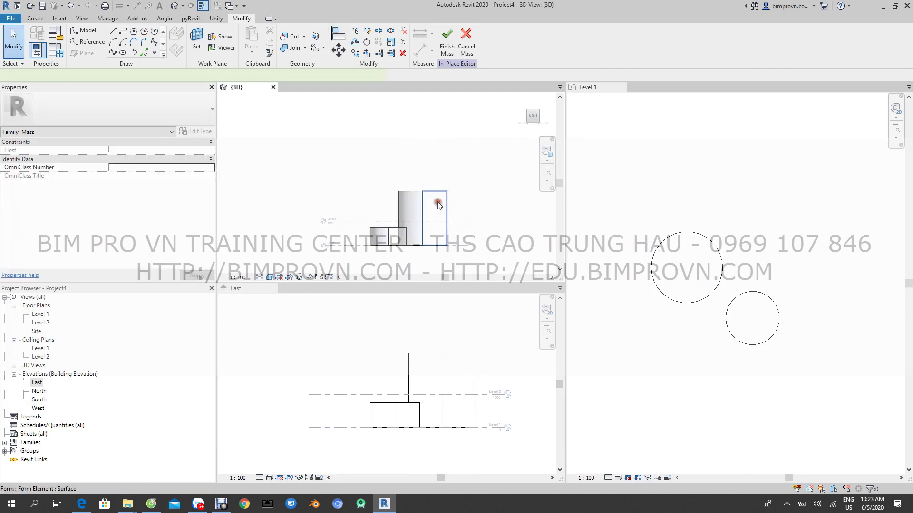
{"action": "left_click", "coordinate": [437, 201]}
{"action": "left_click", "coordinate": [467, 197]}
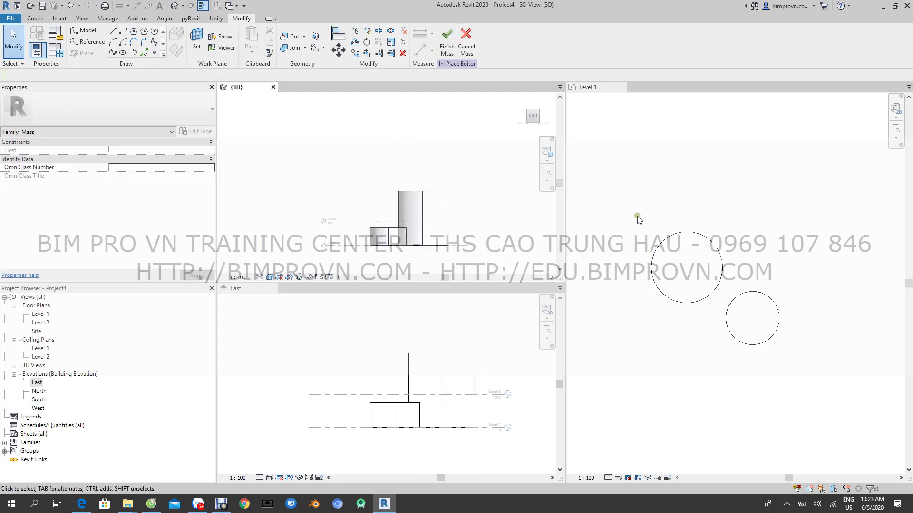
Select the larger cylinder and drag its top face upward
{"action": "left_click", "coordinate": [690, 239]}
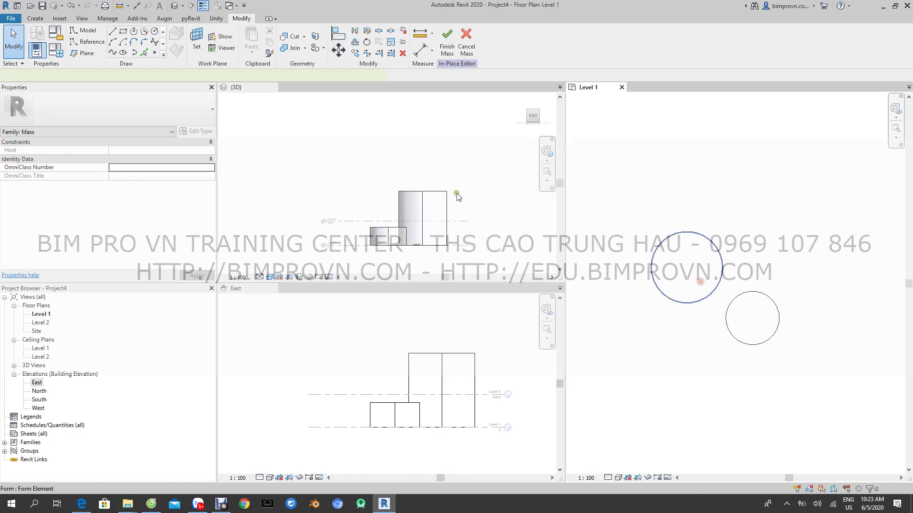
{"action": "left_click", "coordinate": [435, 173]}
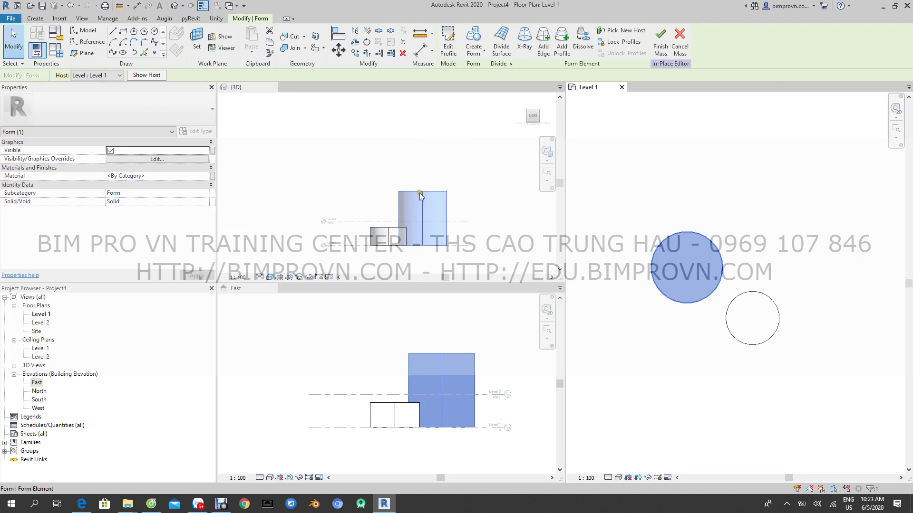
{"action": "left_click", "coordinate": [422, 191]}
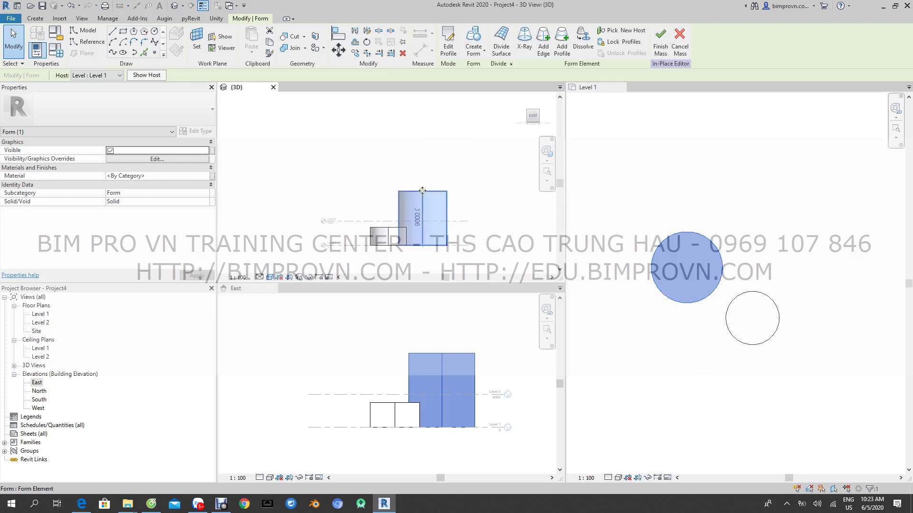
{"action": "left_click_drag", "start_coordinate": [422, 191], "coordinate": [422, 145]}
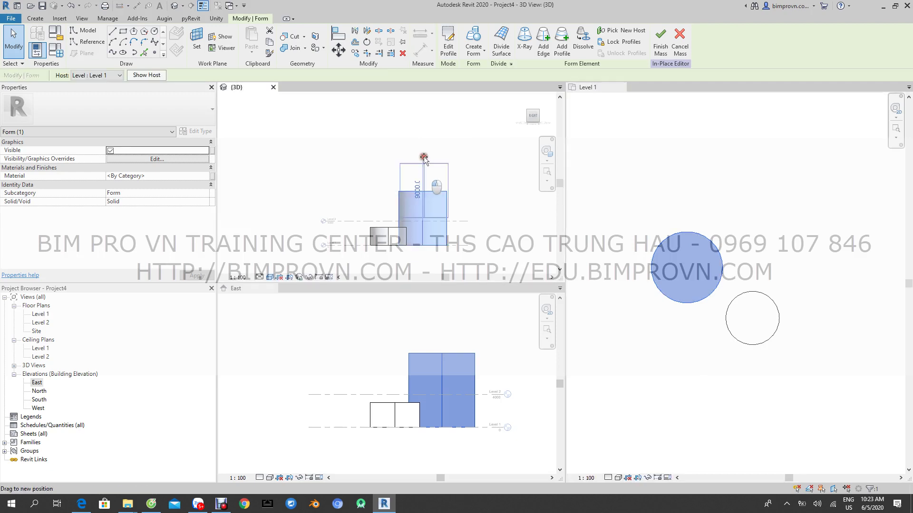
{"action": "left_click", "coordinate": [467, 173]}
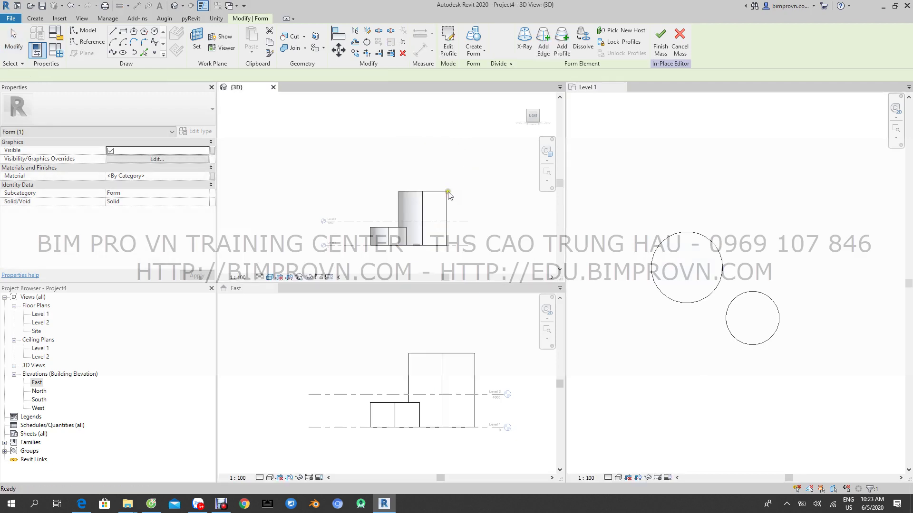
{"action": "left_click", "coordinate": [712, 261]}
Change the tower's 9000 height dimension to 15000 in East elevation
{"action": "left_click", "coordinate": [466, 364]}
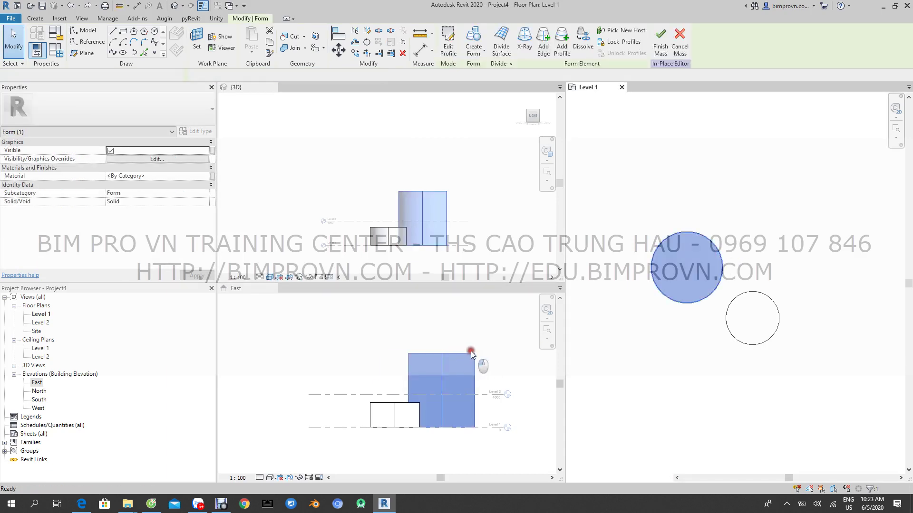
{"action": "left_click", "coordinate": [436, 389]}
{"action": "type", "text": "150"}
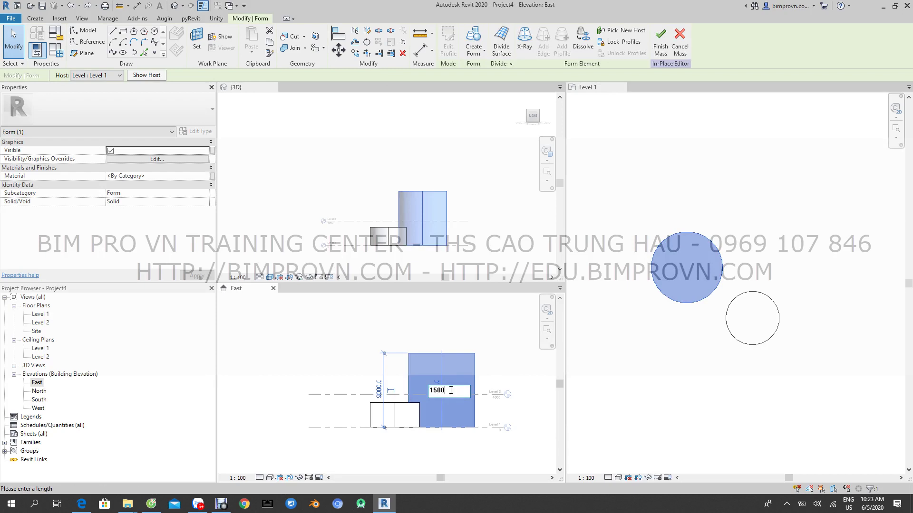
{"action": "type", "text": "0"}
{"action": "key", "text": "Return"}
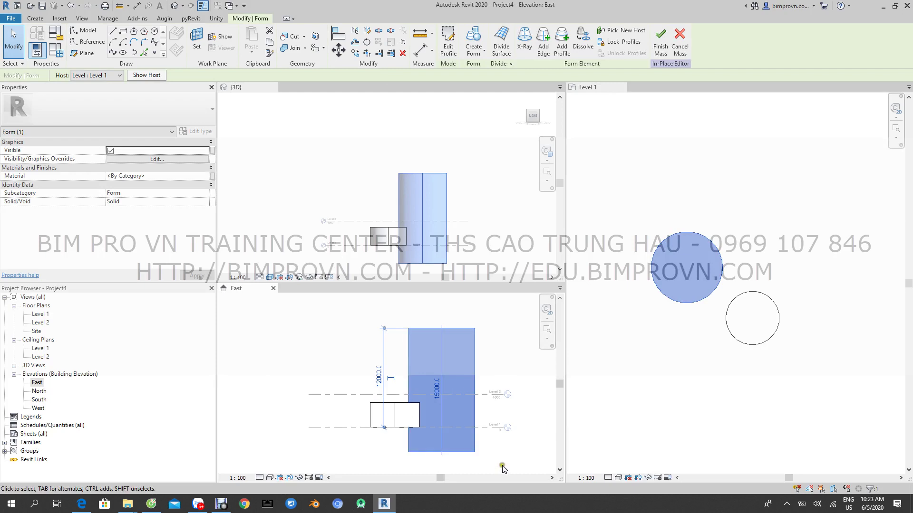
{"action": "left_click", "coordinate": [501, 461]}
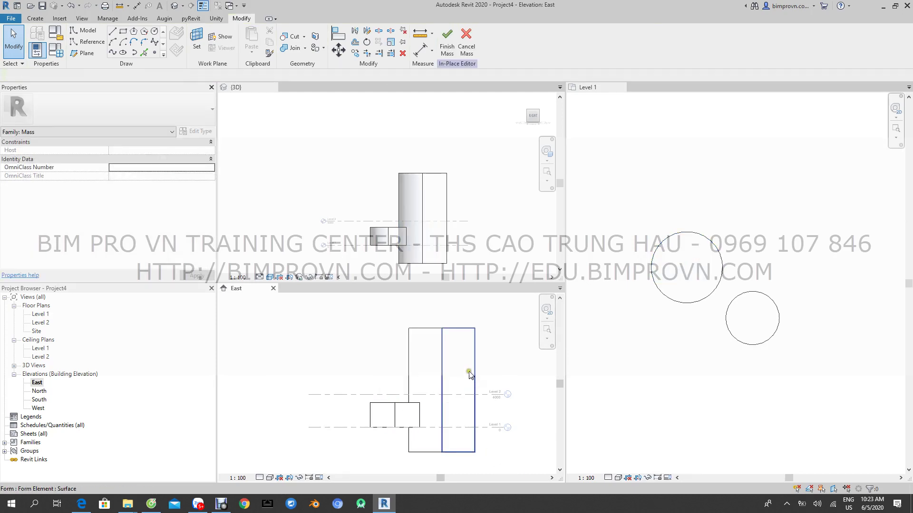
Align the tower's base onto the Level 1 line using AL
{"action": "left_click", "coordinate": [485, 373]}
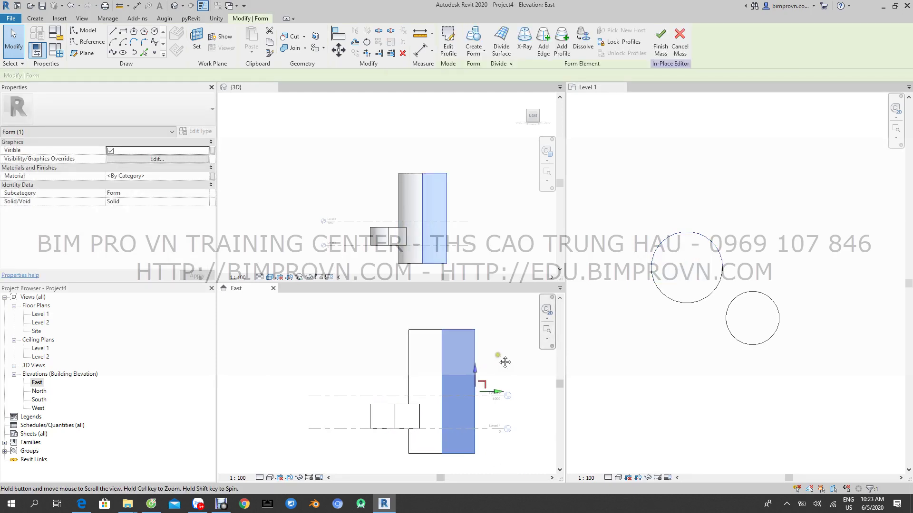
{"action": "middle_click_drag", "start_coordinate": [482, 417], "coordinate": [472, 388]}
{"action": "left_click", "coordinate": [483, 429]}
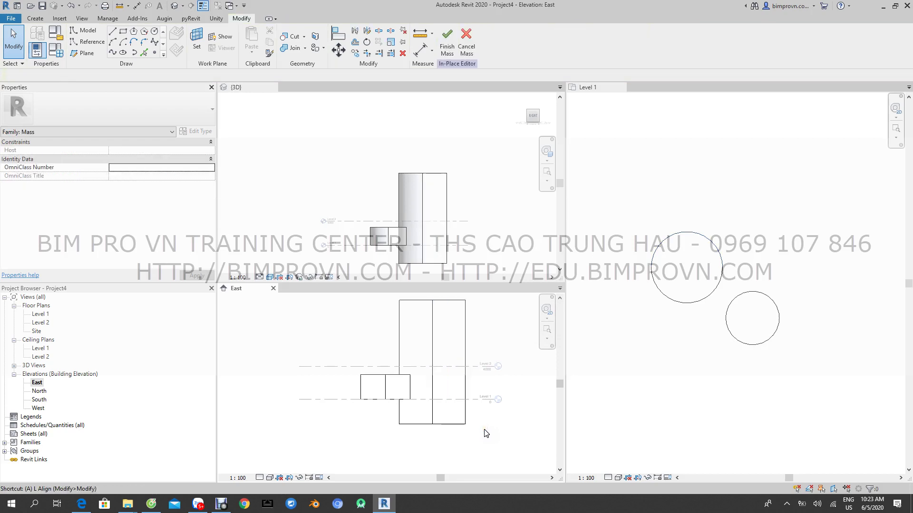
{"action": "key", "text": "a"}
{"action": "key", "text": "l"}
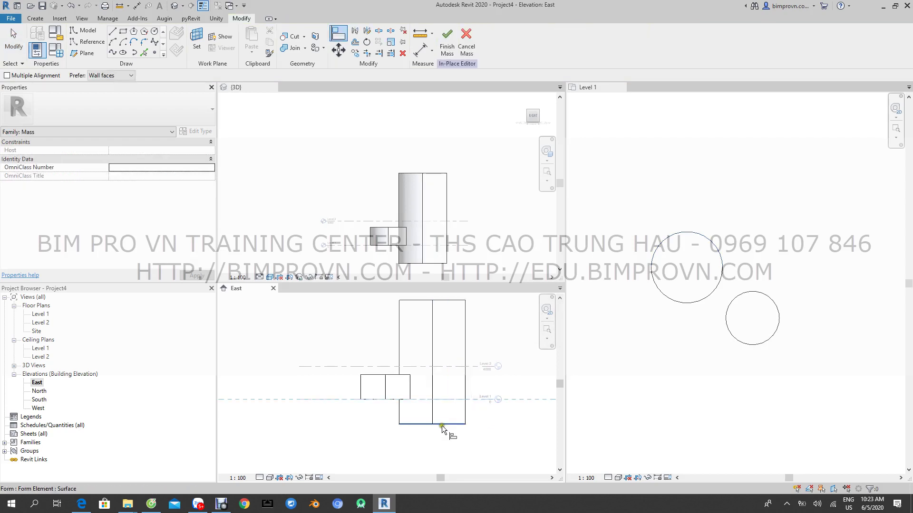
{"action": "left_click", "coordinate": [441, 424]}
{"action": "key", "text": "Escape"}
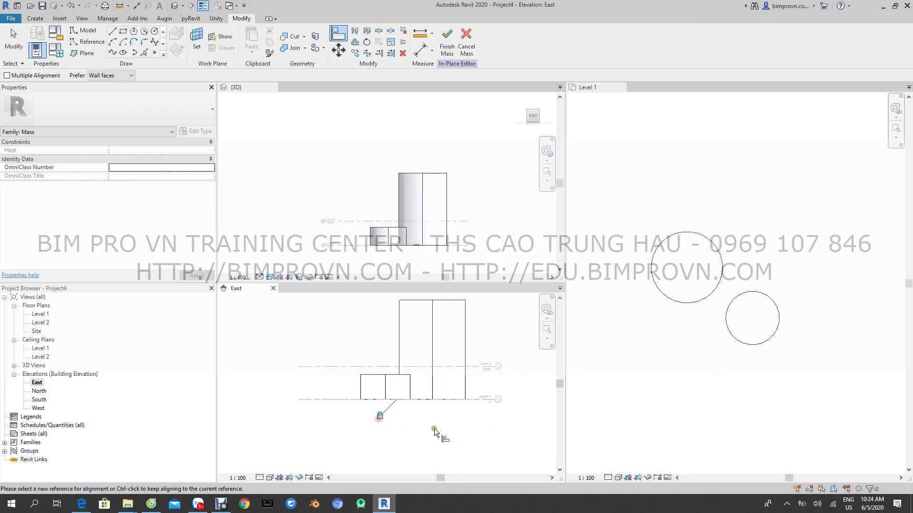
{"action": "scroll", "coordinate": [443, 429], "scroll_direction": "up", "scroll_amount": 1}
{"action": "key", "text": "Escape"}
{"action": "key", "text": "Escape"}
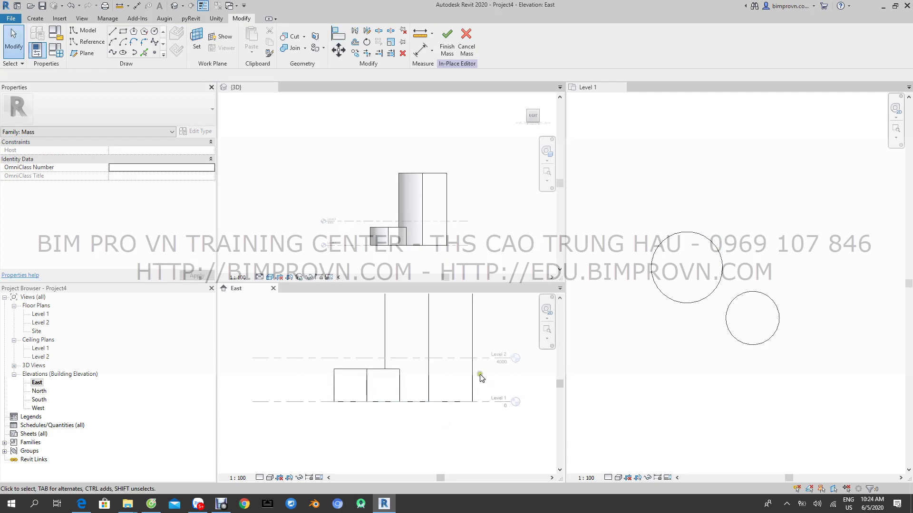
{"action": "scroll", "coordinate": [494, 347], "scroll_direction": "down", "scroll_amount": 2}
{"action": "left_click", "coordinate": [711, 243]}
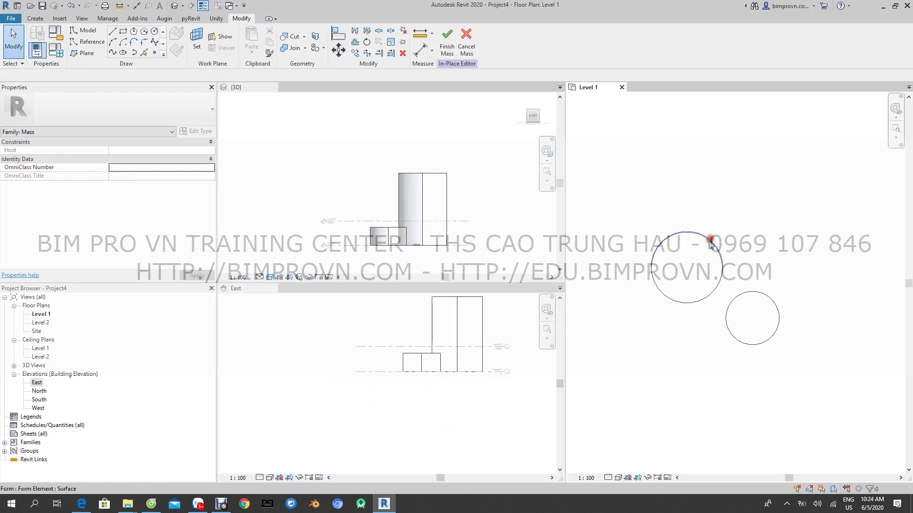
{"action": "left_click", "coordinate": [709, 245]}
{"action": "left_click", "coordinate": [706, 292]}
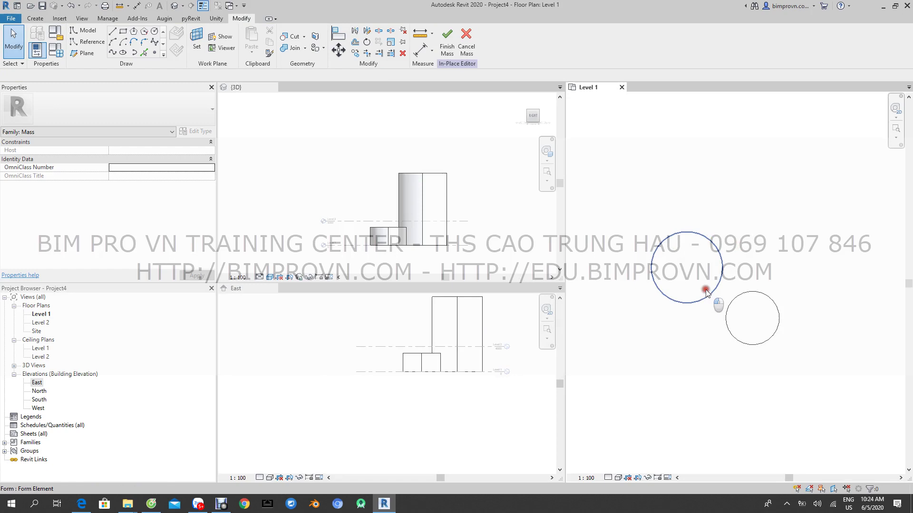
{"action": "left_click", "coordinate": [496, 343]}
{"action": "middle_click_drag", "start_coordinate": [412, 383], "coordinate": [393, 408]}
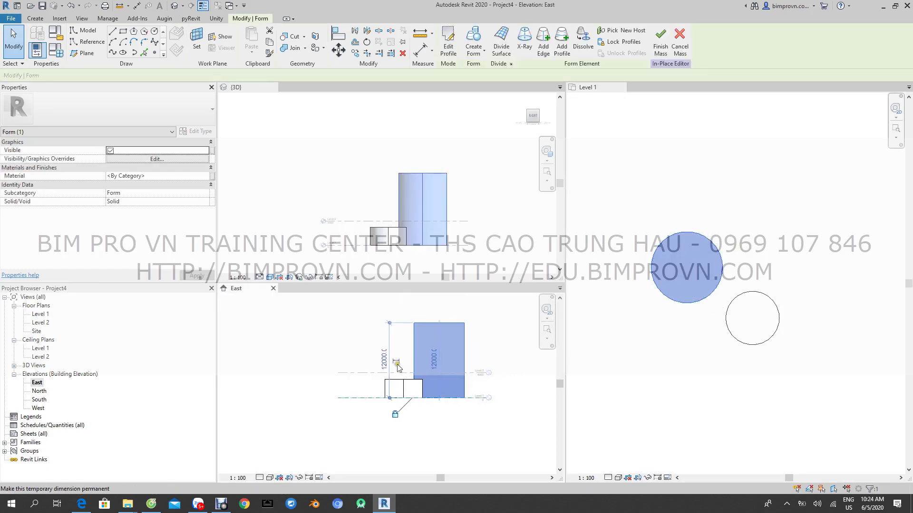
{"action": "left_click", "coordinate": [397, 379]}
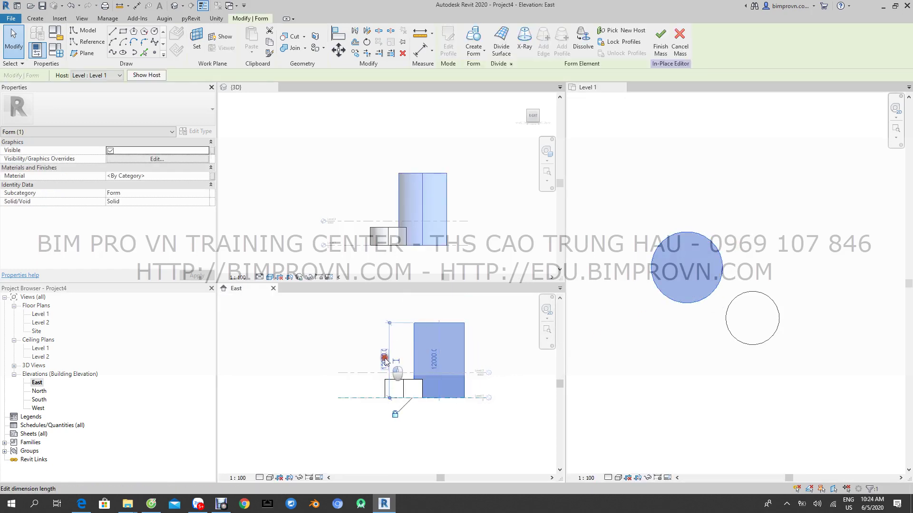
{"action": "left_click", "coordinate": [384, 358]}
{"action": "type", "text": "15000"}
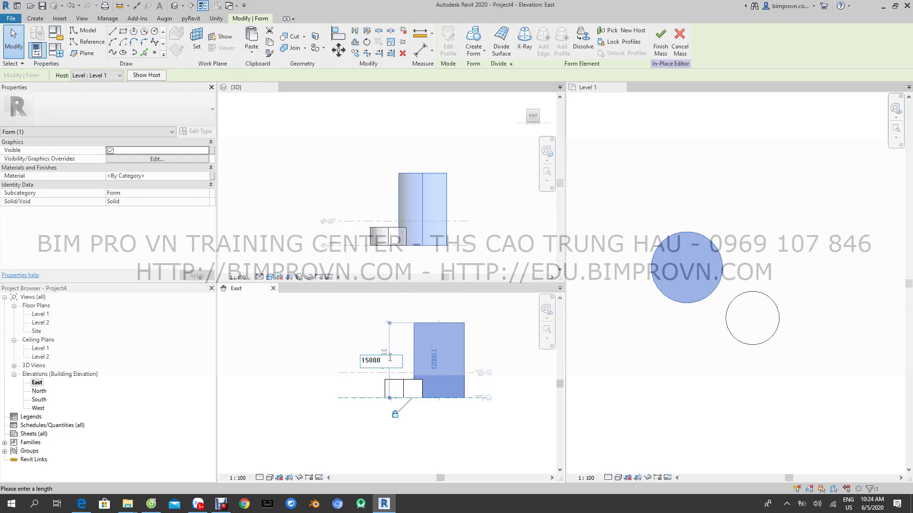
{"action": "key", "text": "Return"}
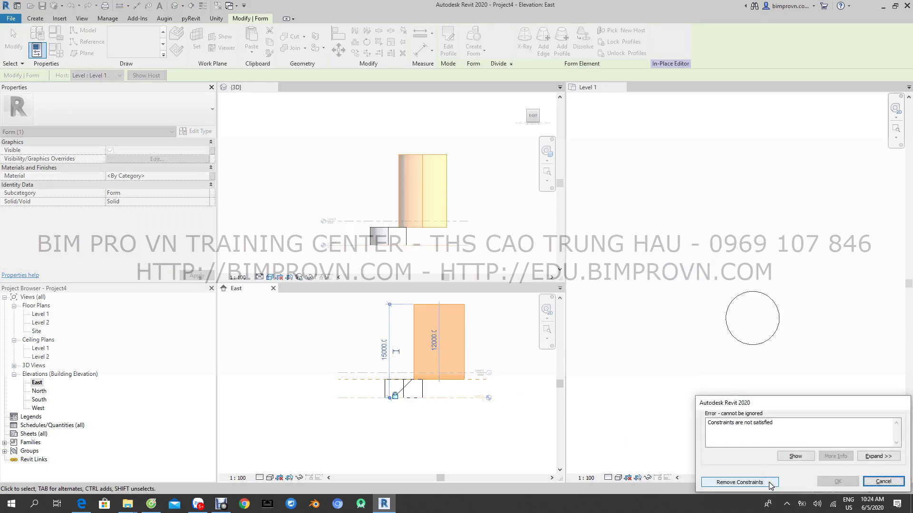
{"action": "left_click", "coordinate": [739, 482]}
{"action": "left_click", "coordinate": [495, 429]}
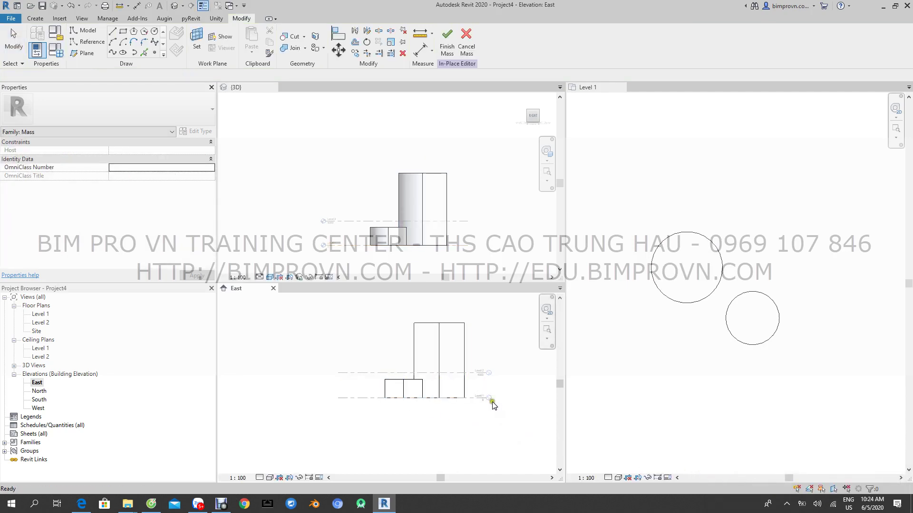
{"action": "left_click", "coordinate": [438, 333]}
{"action": "left_click", "coordinate": [658, 294]}
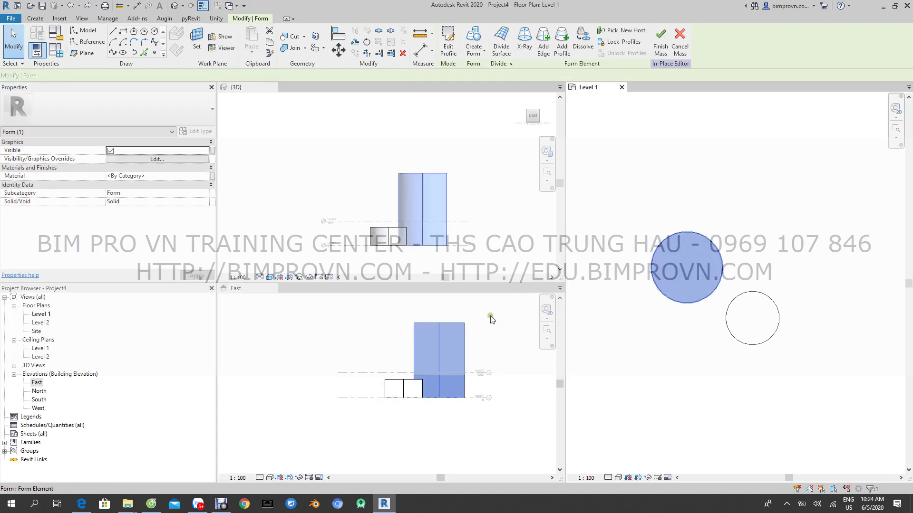
{"action": "left_click", "coordinate": [442, 380]}
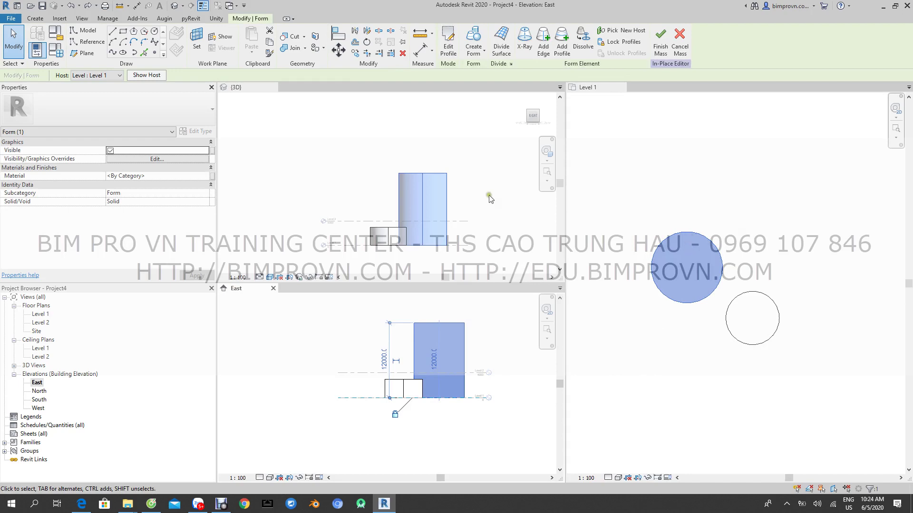
{"action": "left_click", "coordinate": [432, 190]}
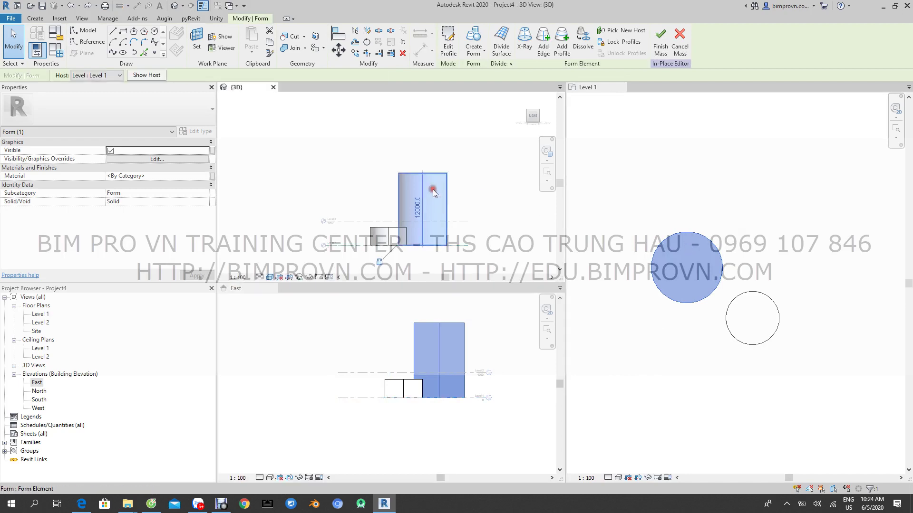
Reselect the tower and both circular forms across the 3D view and Level 1 plan
{"action": "left_click", "coordinate": [423, 204]}
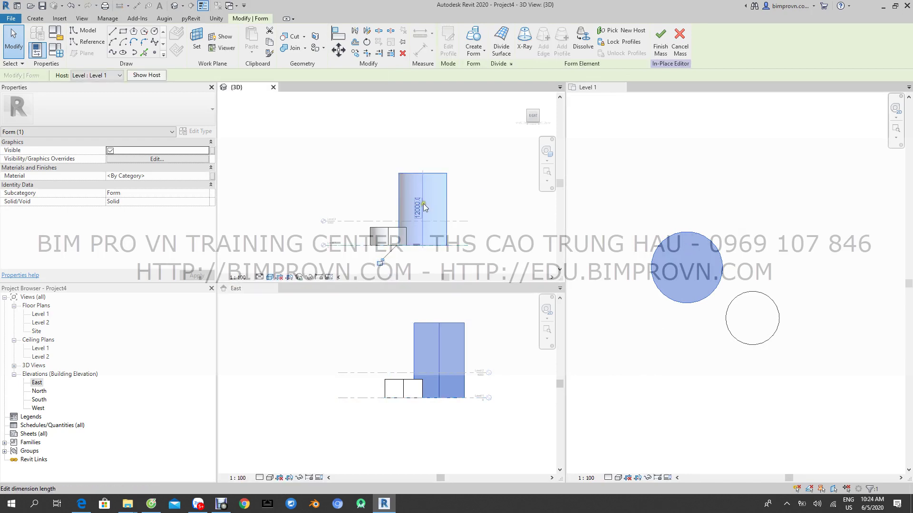
{"action": "left_click", "coordinate": [434, 172]}
{"action": "left_click", "coordinate": [452, 145]}
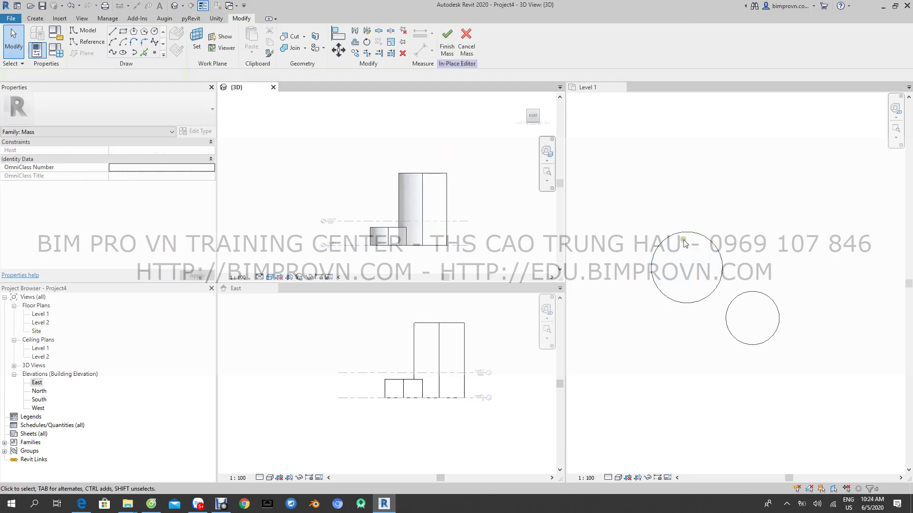
{"action": "left_click", "coordinate": [687, 228]}
{"action": "left_click", "coordinate": [717, 250]}
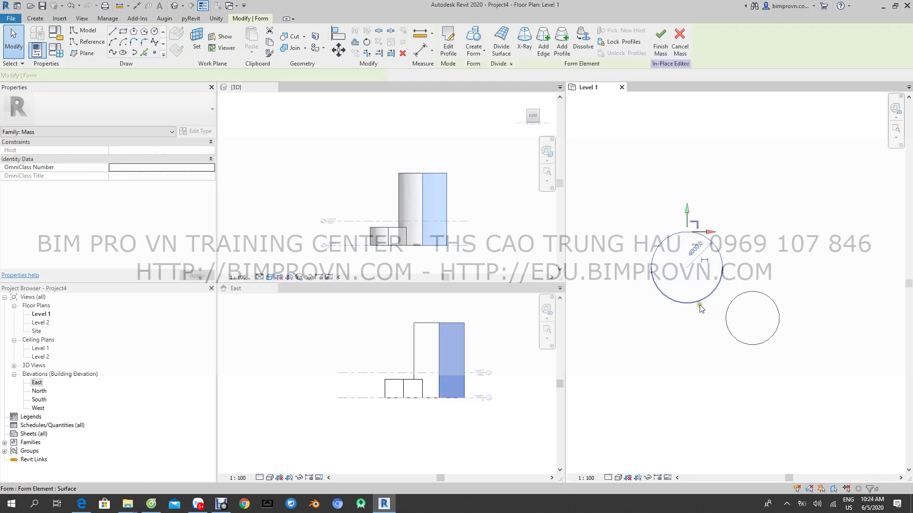
{"action": "left_click", "coordinate": [696, 299]}
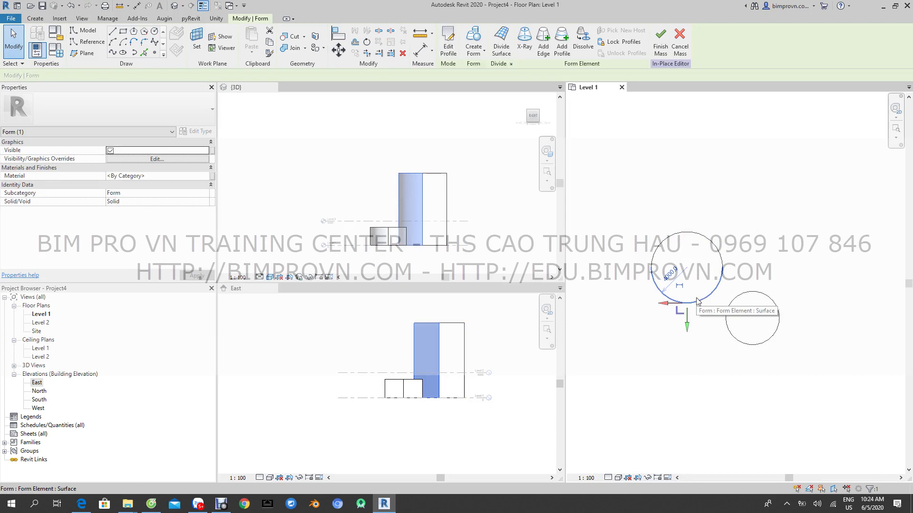
{"action": "left_click", "coordinate": [702, 337]}
{"action": "left_click", "coordinate": [473, 226]}
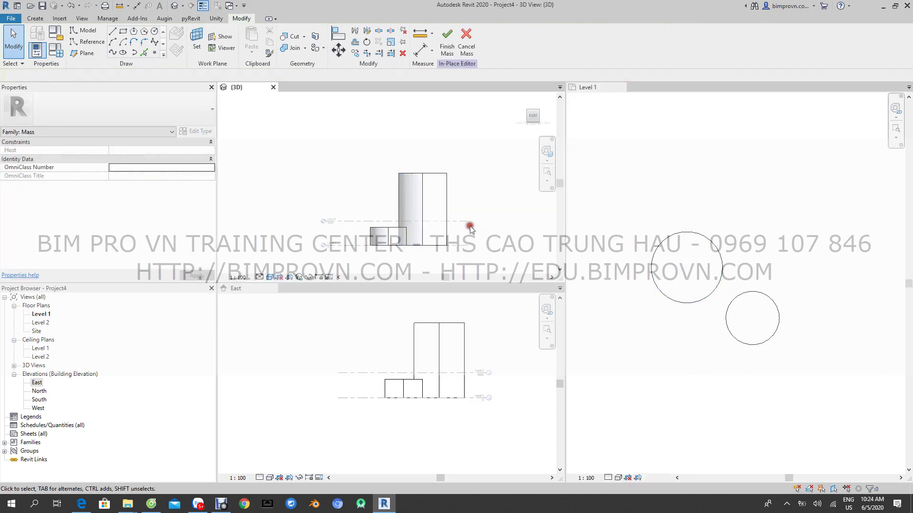
{"action": "left_click", "coordinate": [764, 299]}
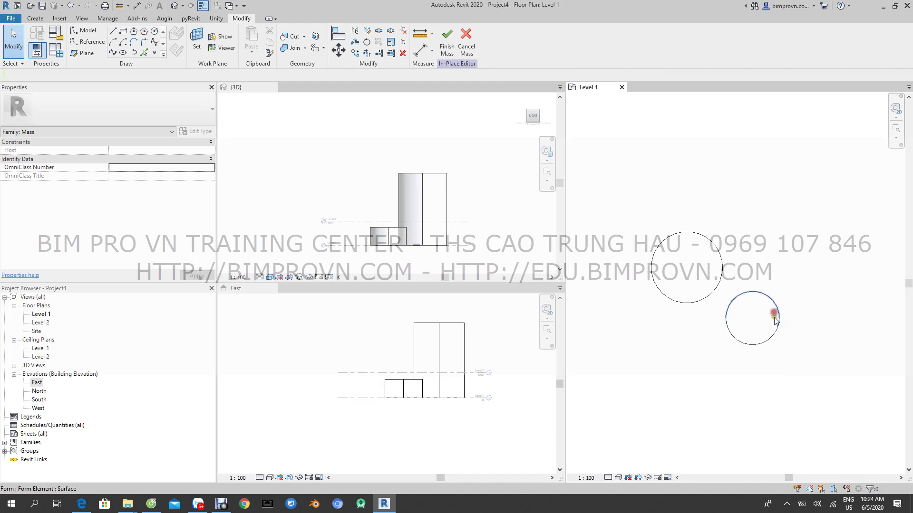
{"action": "left_click", "coordinate": [801, 313]}
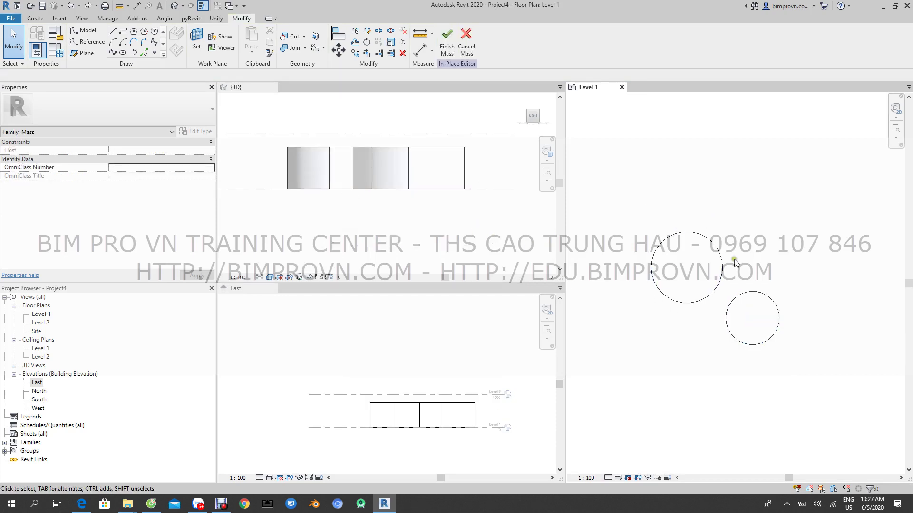
Set the larger circular form's height from 3000 to 15000
{"action": "left_click", "coordinate": [704, 268]}
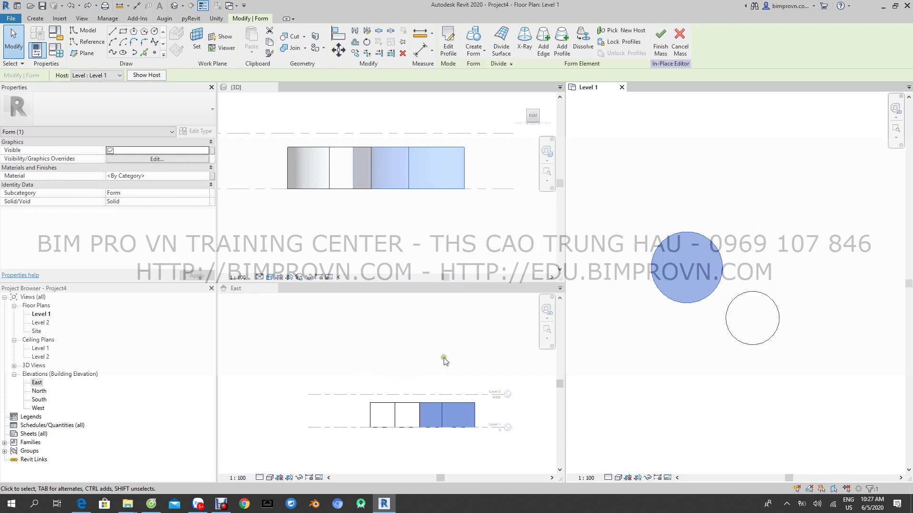
{"action": "scroll", "coordinate": [433, 377], "scroll_direction": "up", "scroll_amount": 2}
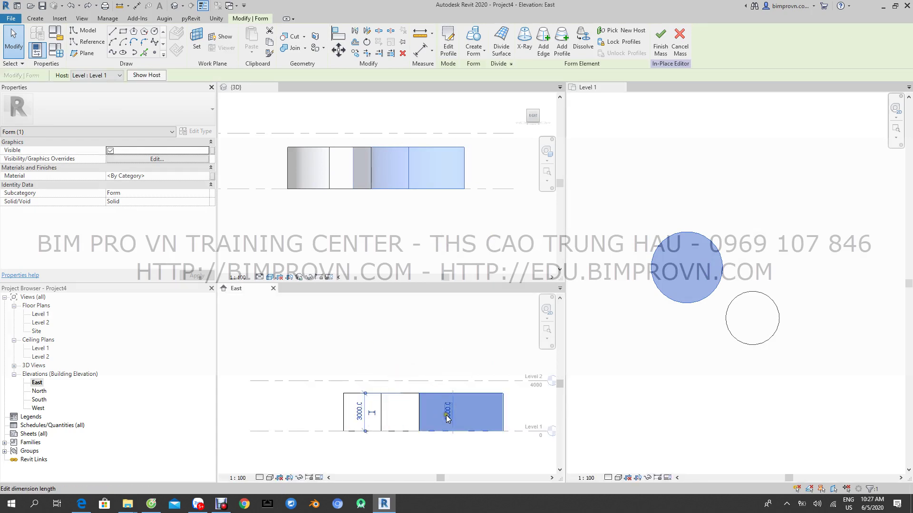
{"action": "left_click", "coordinate": [447, 413]}
{"action": "type", "text": "15000"}
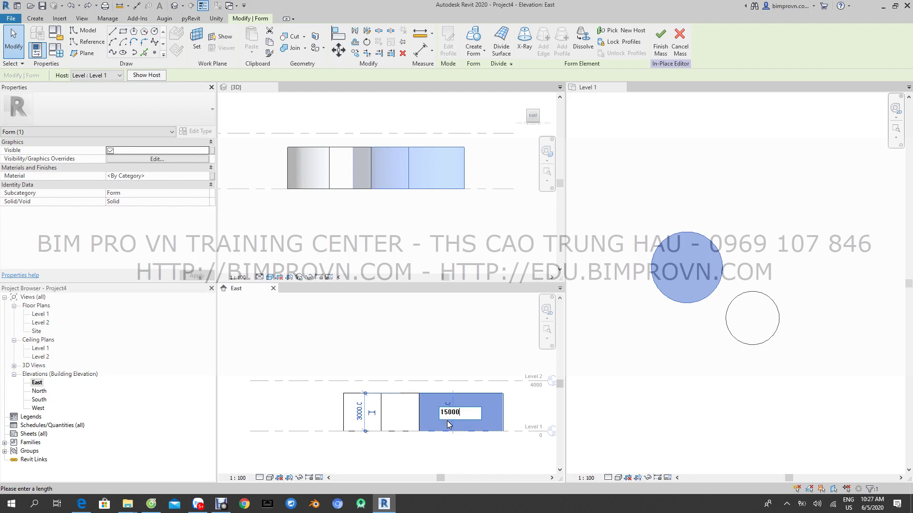
{"action": "key", "text": "Return"}
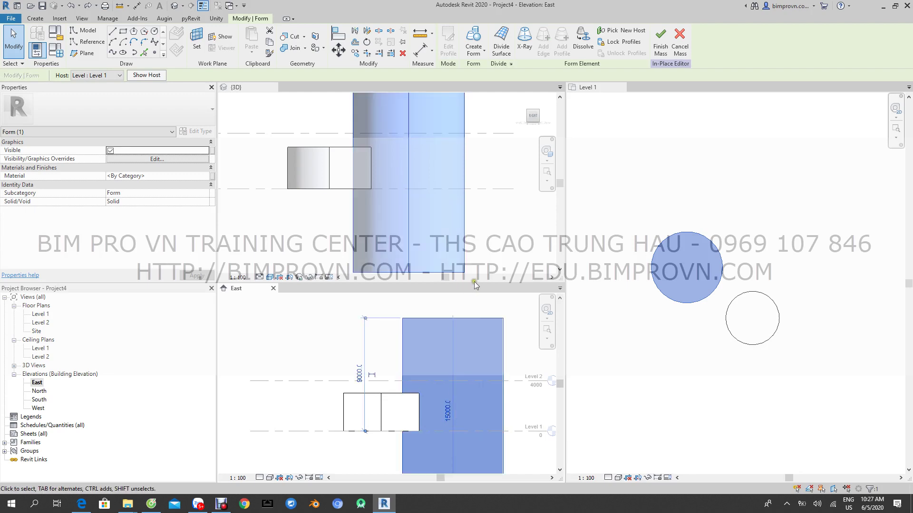
{"action": "left_click", "coordinate": [494, 236]}
{"action": "scroll", "coordinate": [496, 234], "scroll_direction": "down", "scroll_amount": 2}
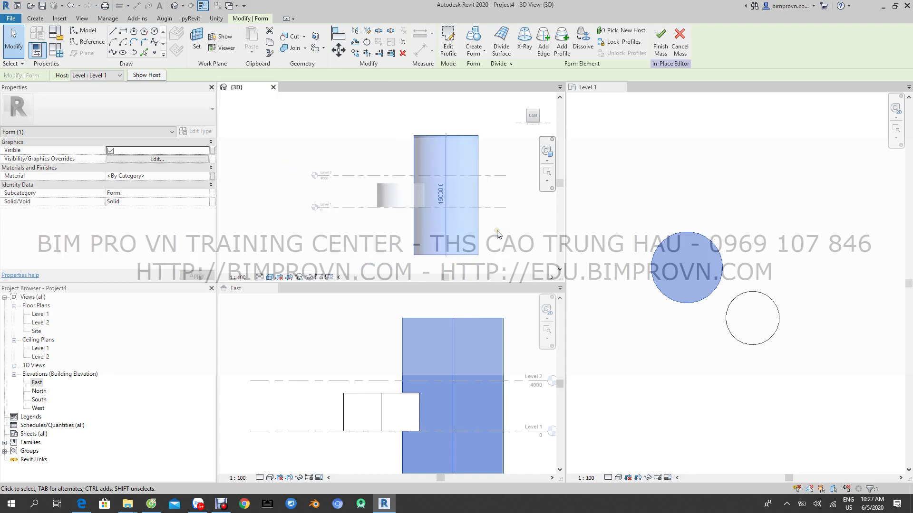
Move the tall tower form down so its base sits on Level 1
{"action": "left_click", "coordinate": [345, 48]}
{"action": "left_click", "coordinate": [480, 256]}
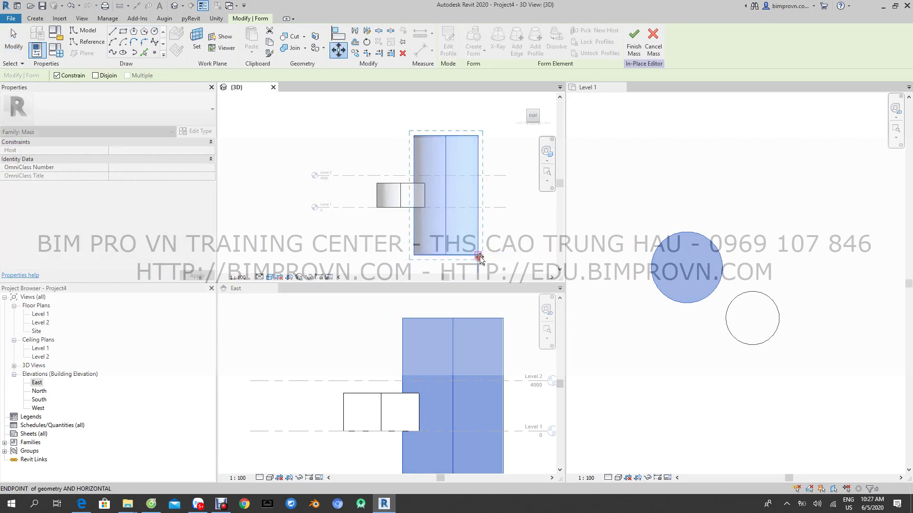
{"action": "left_click", "coordinate": [480, 208]}
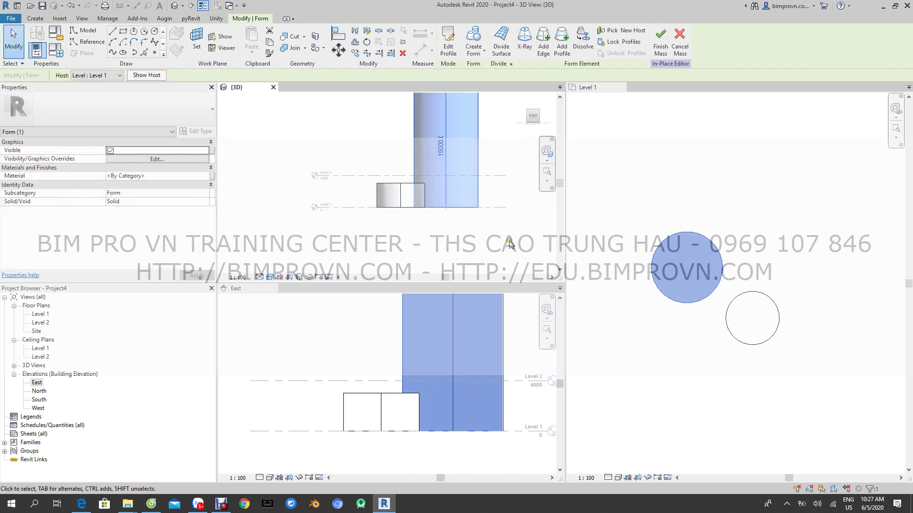
{"action": "left_click", "coordinate": [689, 207]}
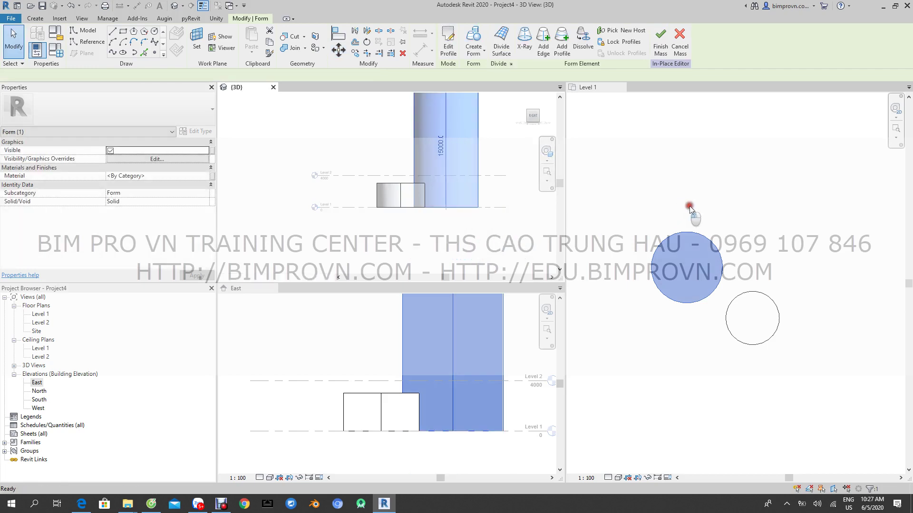
{"action": "left_click", "coordinate": [759, 281]}
Change the smaller form's height from 3000 to 12000
{"action": "left_click", "coordinate": [759, 309]}
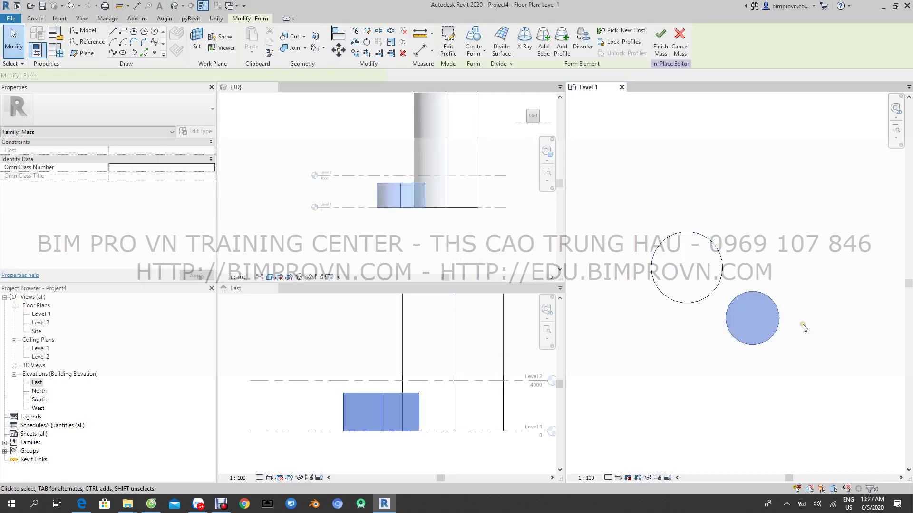
{"action": "left_click", "coordinate": [384, 193]}
{"action": "left_click", "coordinate": [395, 196]}
{"action": "type", "text": "12000"}
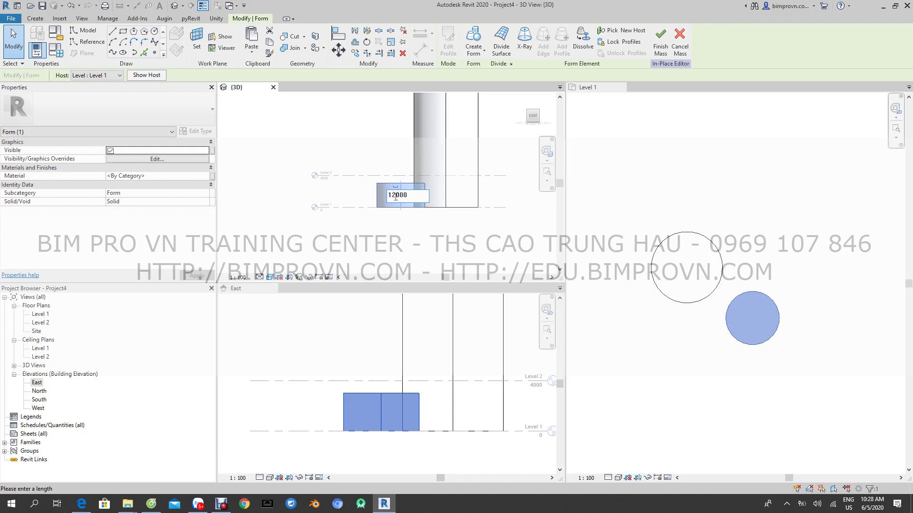
{"action": "key", "text": "Return"}
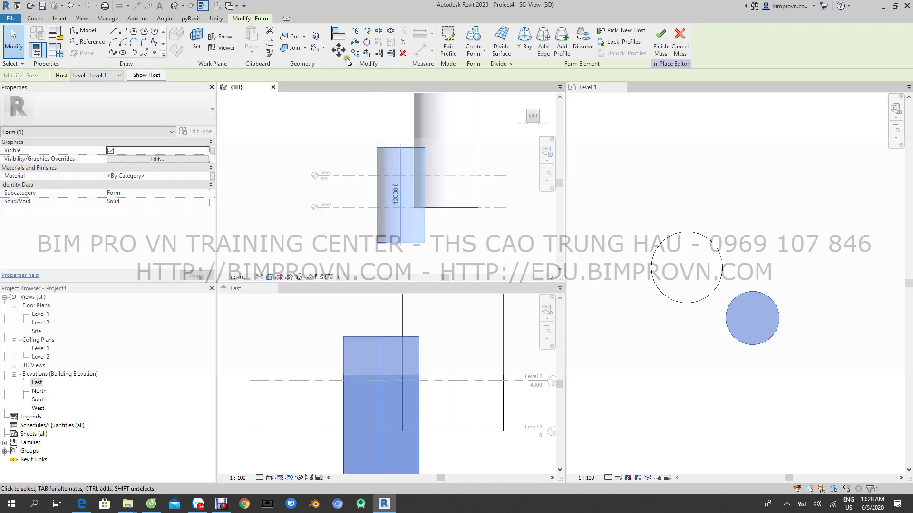
Move the smaller form with MV so its base rests on Level 1
{"action": "key", "text": "m"}
{"action": "key", "text": "v"}
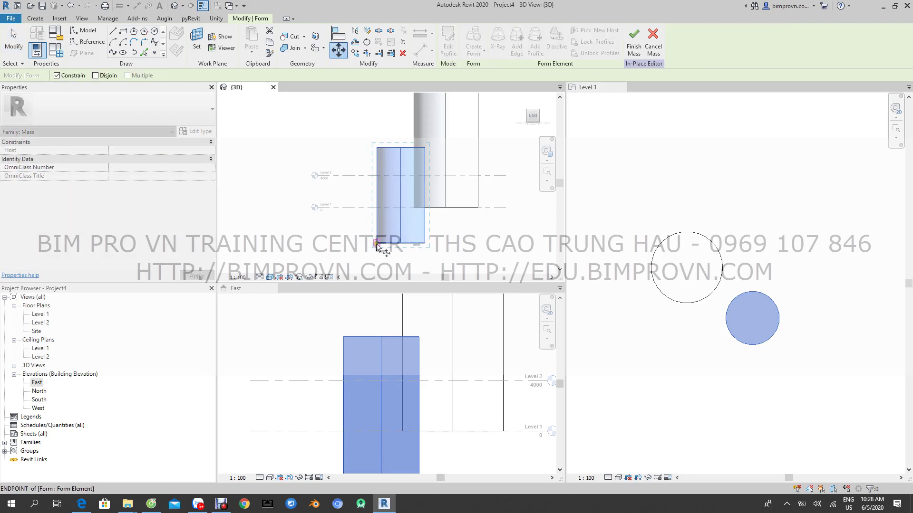
{"action": "left_click", "coordinate": [376, 243]}
{"action": "left_click", "coordinate": [445, 244]}
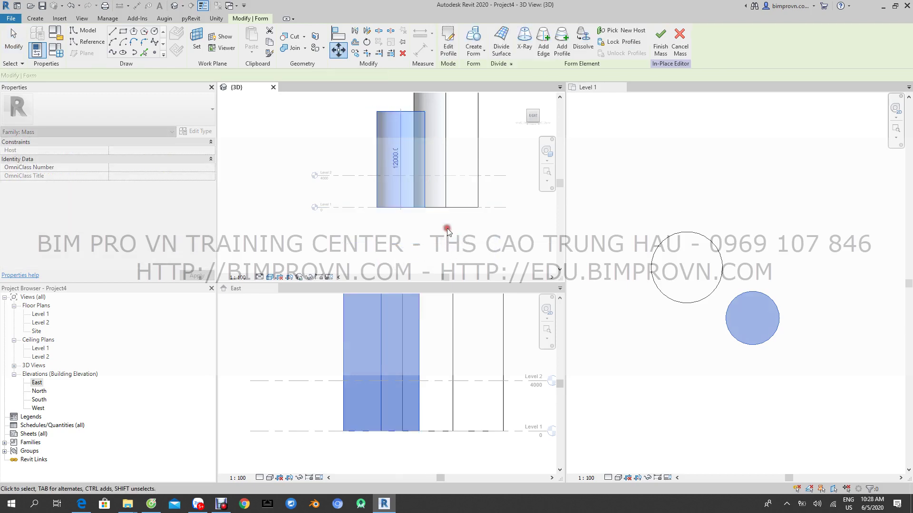
{"action": "left_click", "coordinate": [447, 232]}
{"action": "middle_click_drag", "start_coordinate": [446, 233], "coordinate": [480, 223], "text": "shift"}
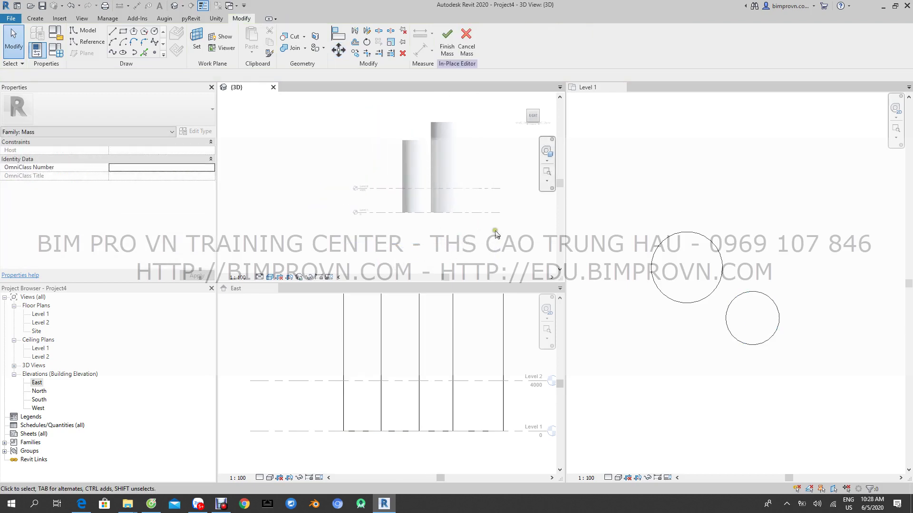
Fit both towers in the East elevation and window-select the larger form in Level 1 plan
{"action": "left_click", "coordinate": [724, 216]}
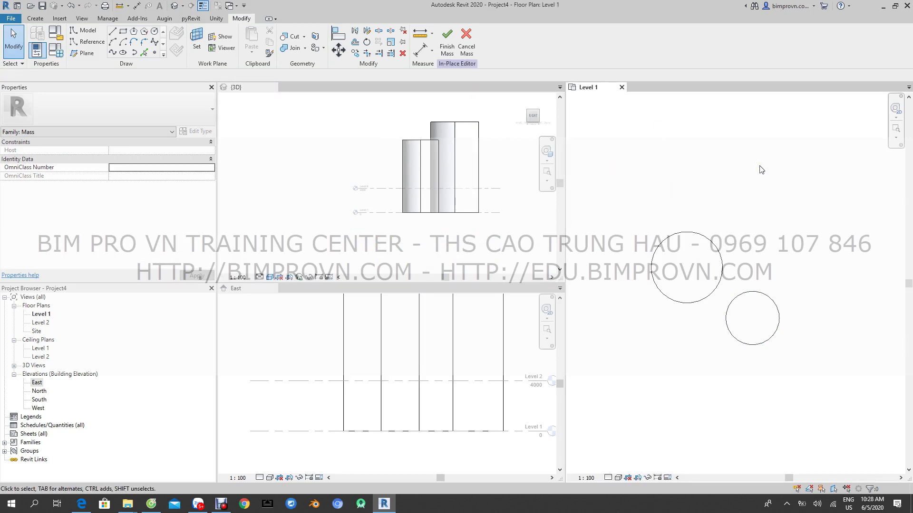
{"action": "left_click", "coordinate": [506, 368]}
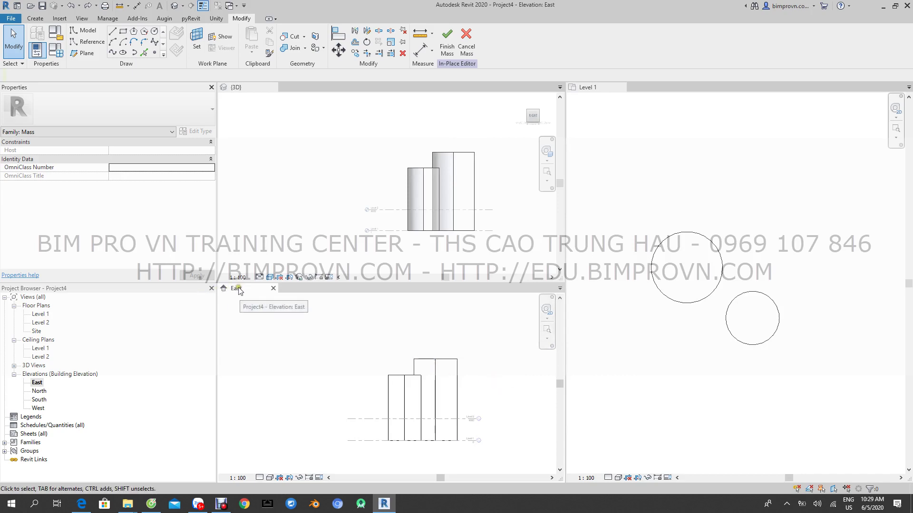
{"action": "left_click", "coordinate": [703, 363]}
{"action": "left_click_drag", "start_coordinate": [614, 204], "coordinate": [723, 321]}
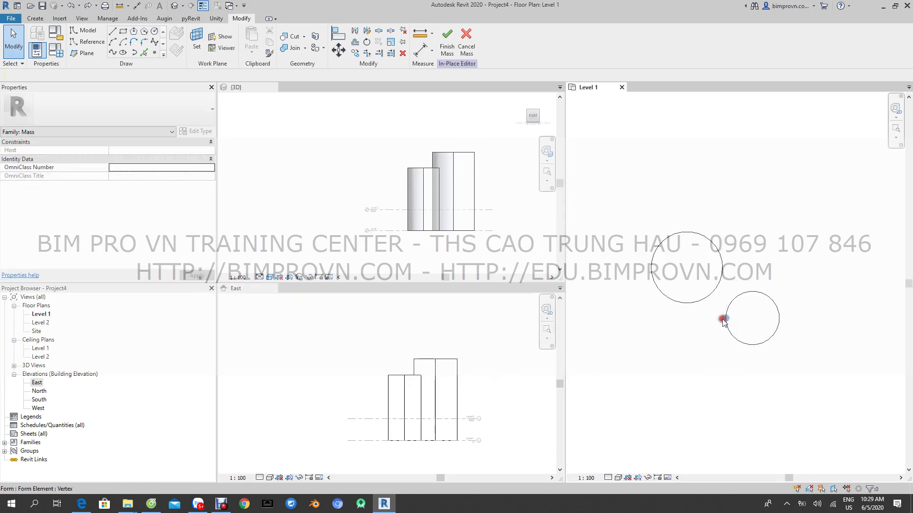
{"action": "left_click_drag", "start_coordinate": [637, 200], "coordinate": [724, 317]}
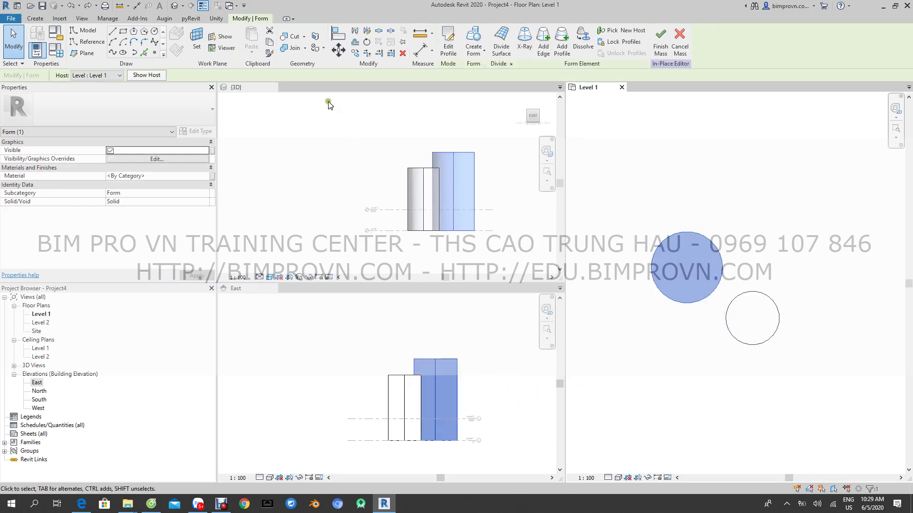
{"action": "left_click", "coordinate": [426, 291]}
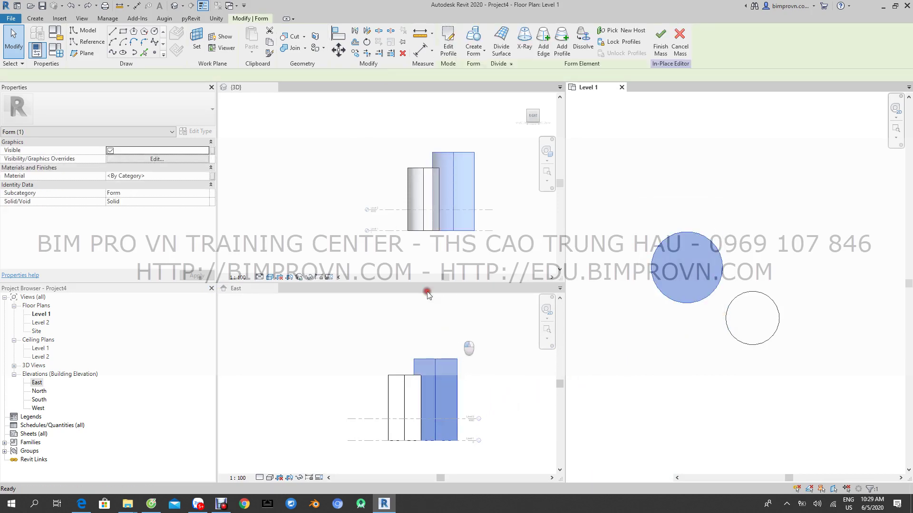
Move the larger form up, then back down 10000 so it stands on Level 1
{"action": "key", "text": "m"}
{"action": "key", "text": "v"}
{"action": "left_click", "coordinate": [450, 442]}
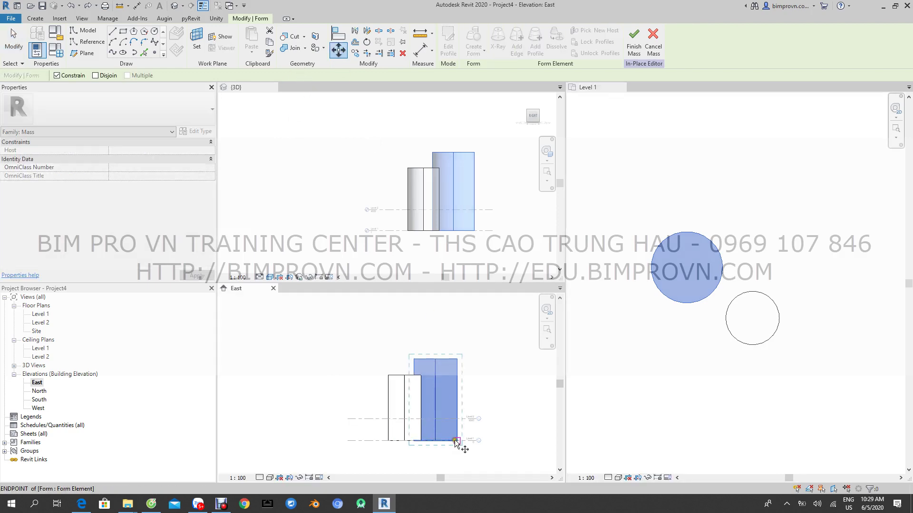
{"action": "left_click", "coordinate": [508, 402]}
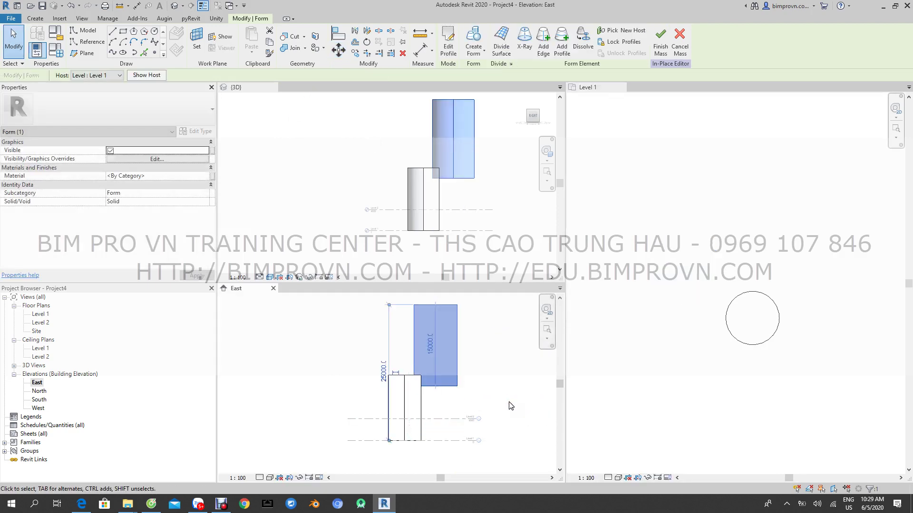
{"action": "scroll", "coordinate": [486, 401], "scroll_direction": "down", "scroll_amount": 2}
{"action": "left_click", "coordinate": [339, 56]}
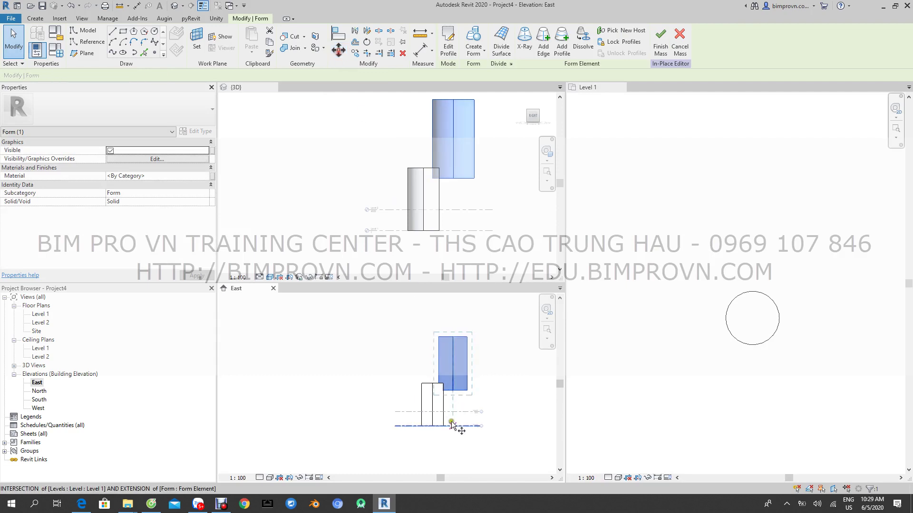
{"action": "left_click", "coordinate": [467, 391]}
{"action": "left_click", "coordinate": [466, 426]}
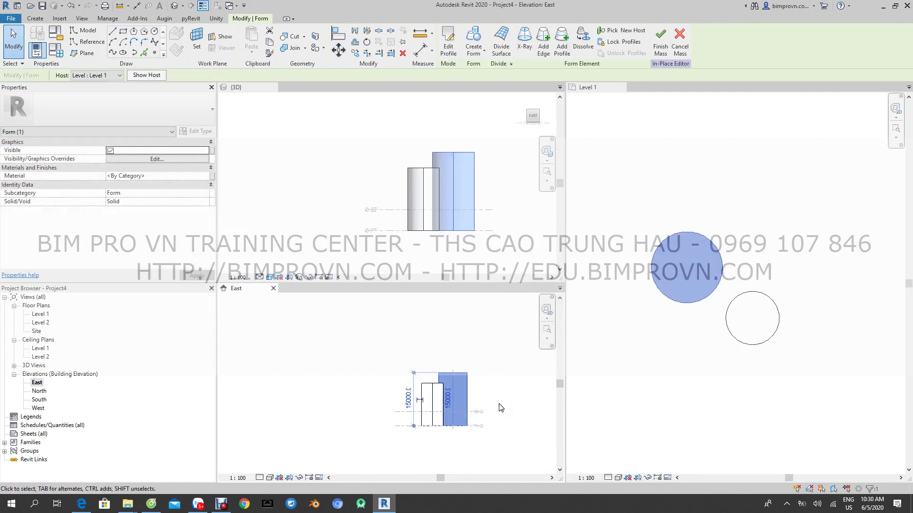
{"action": "key", "text": "Escape"}
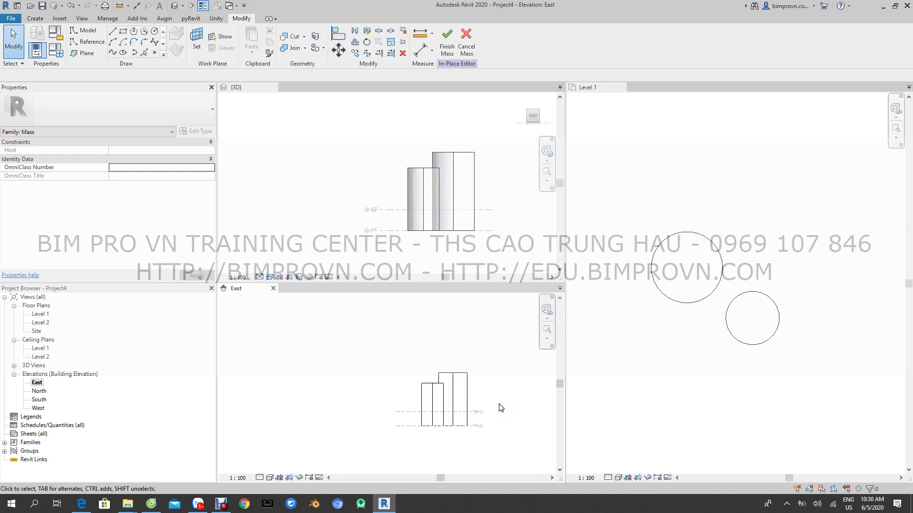
{"action": "left_click", "coordinate": [341, 130]}
Select the top faces of both cylinders and view them from the Top
{"action": "middle_click_drag", "start_coordinate": [369, 139], "coordinate": [434, 158], "text": "shift"}
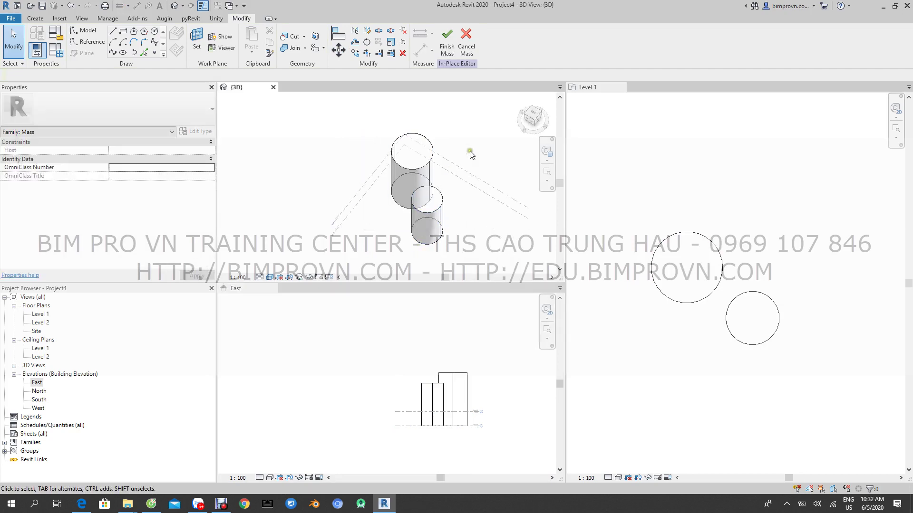
{"action": "left_click", "coordinate": [411, 155]}
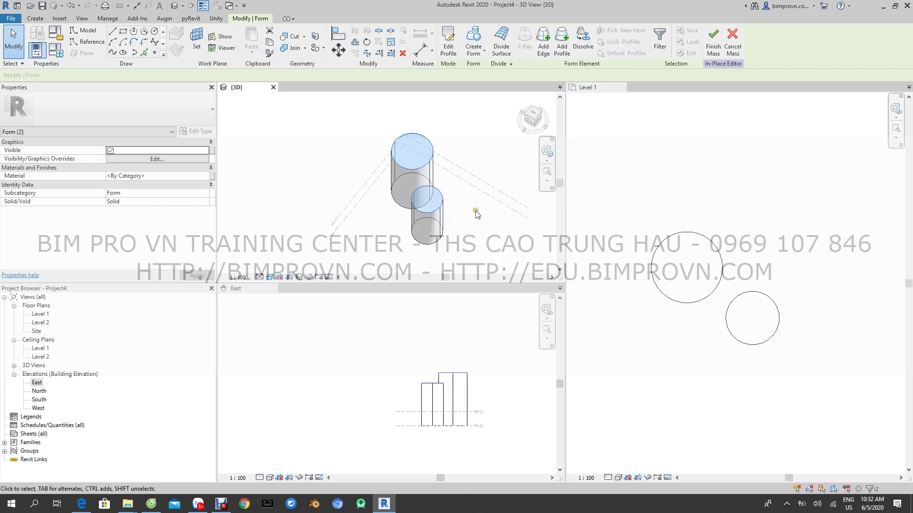
{"action": "left_click", "coordinate": [431, 202], "text": "ctrl"}
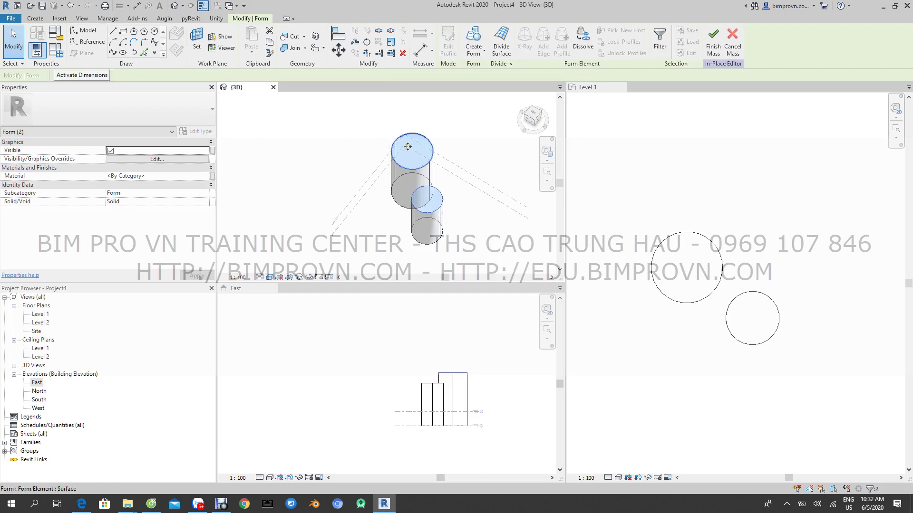
{"action": "left_click", "coordinate": [532, 113]}
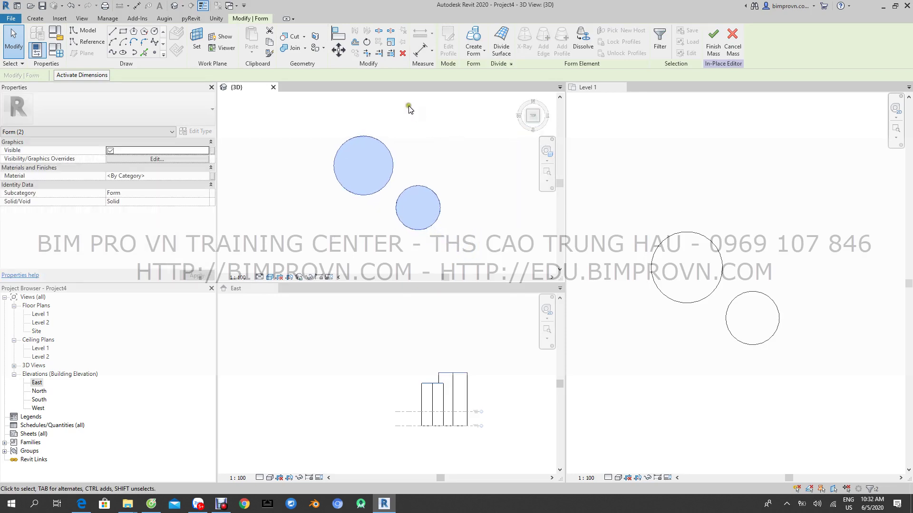
Rotate the two top faces to twist the towers, then undo back to straight cylinders
{"action": "left_click", "coordinate": [367, 42]}
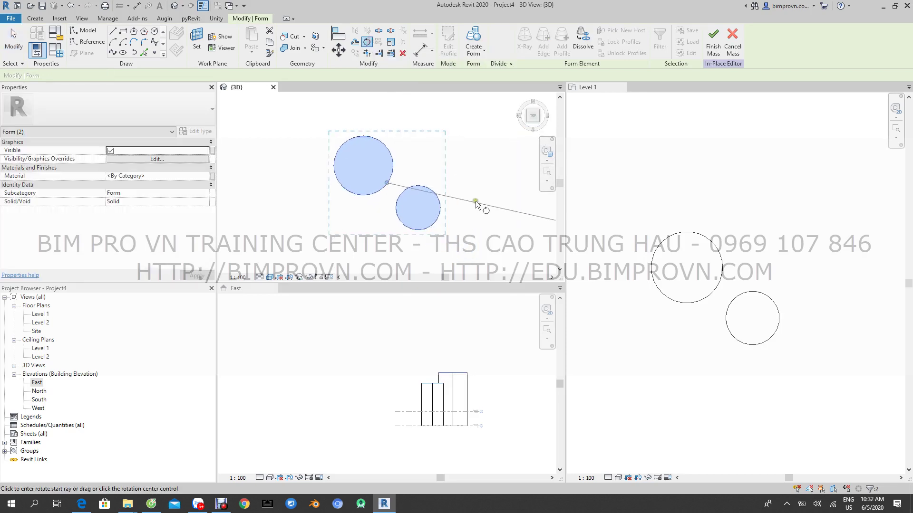
{"action": "left_click", "coordinate": [492, 182]}
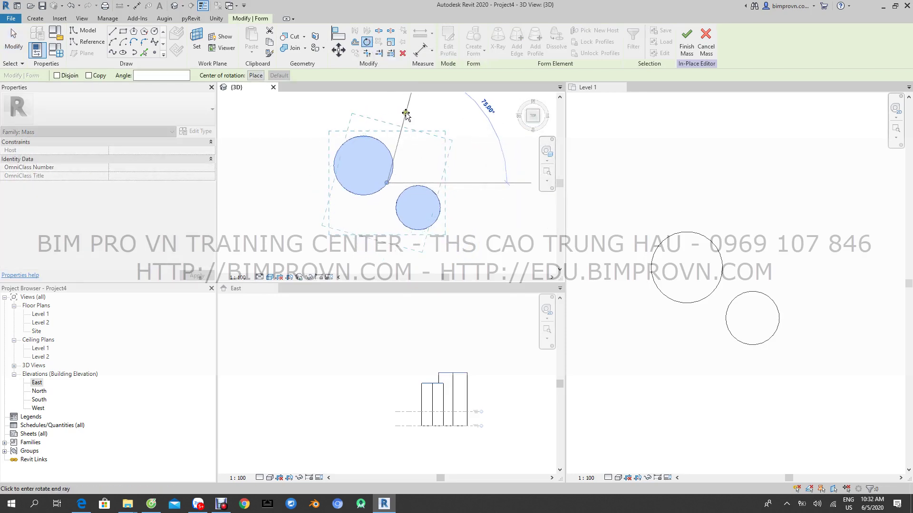
{"action": "left_click", "coordinate": [388, 108]}
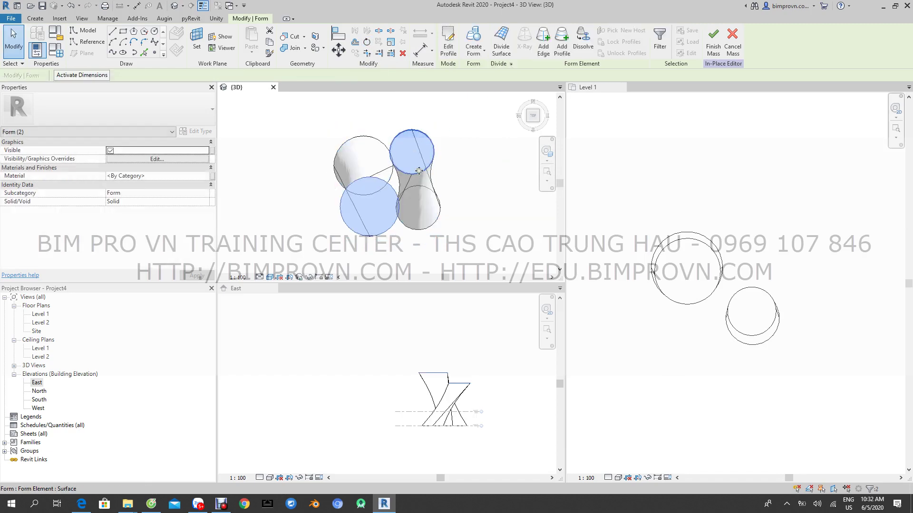
{"action": "key", "text": "Escape"}
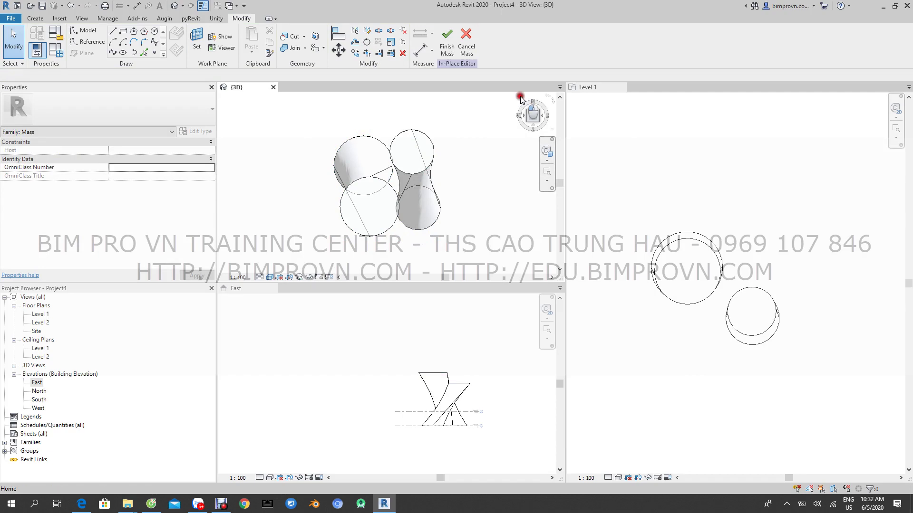
{"action": "left_click", "coordinate": [517, 99]}
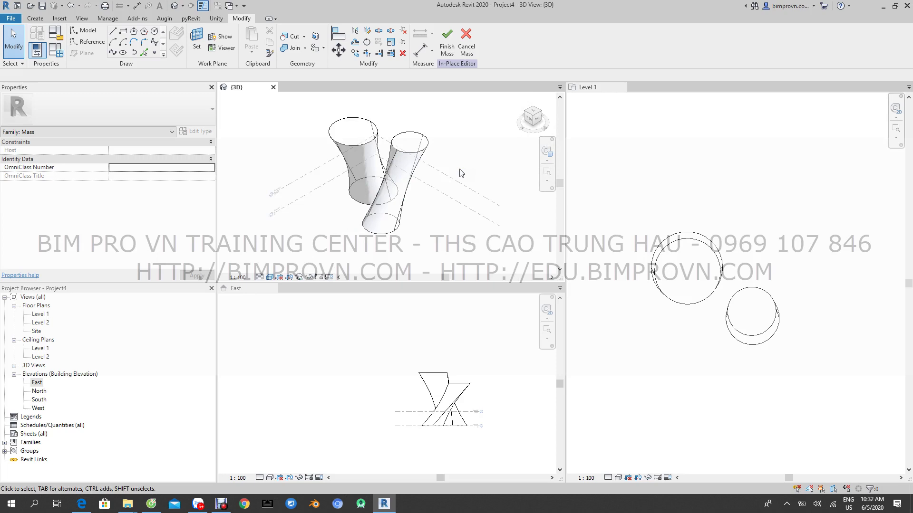
{"action": "key", "text": "ctrl+z"}
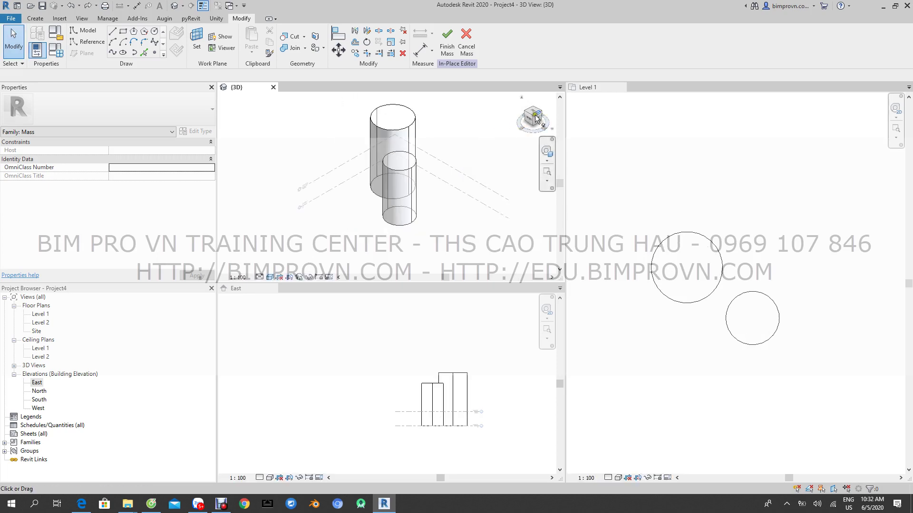
Select the top faces of both cylinders again and look down from the Top view
{"action": "middle_click_drag", "start_coordinate": [489, 137], "coordinate": [482, 165]}
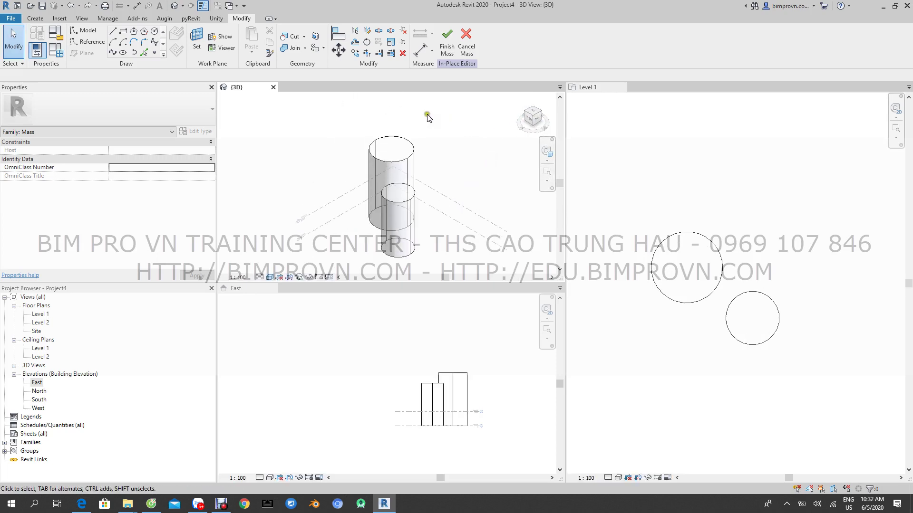
{"action": "left_click", "coordinate": [398, 147]}
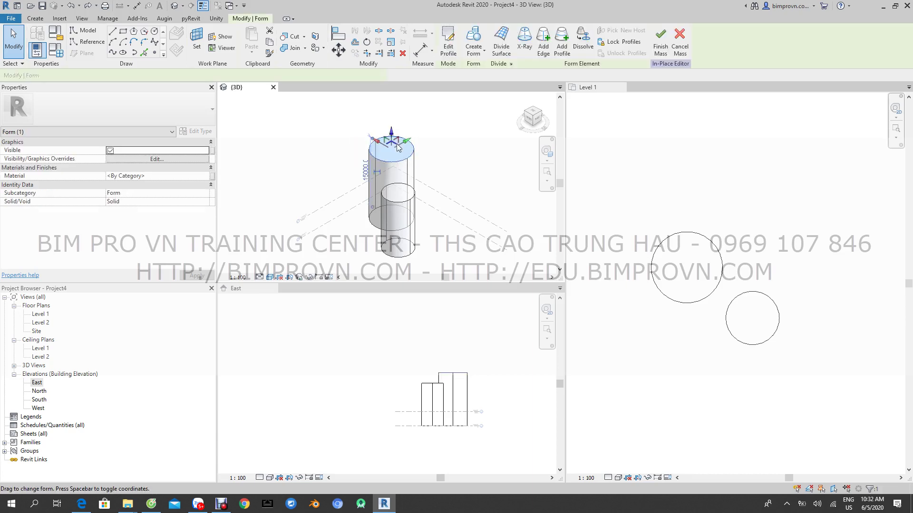
{"action": "left_click", "coordinate": [396, 194], "text": "ctrl"}
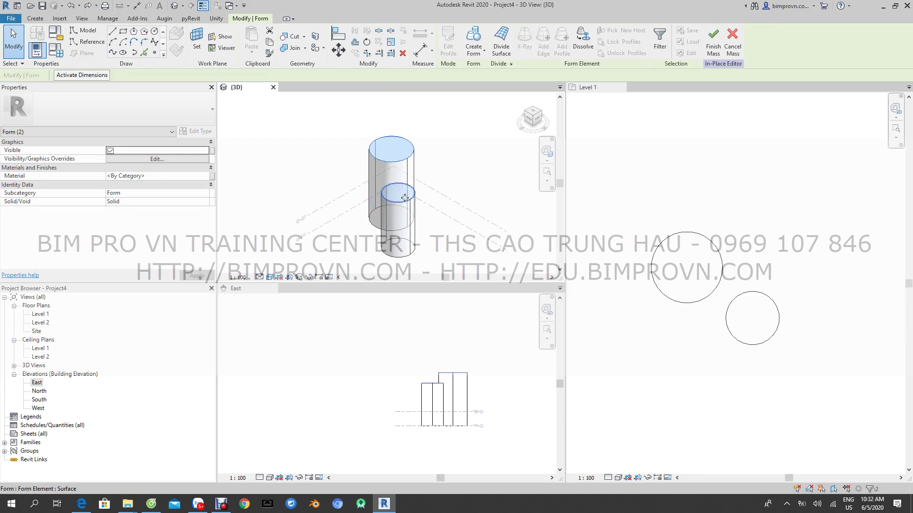
{"action": "left_click", "coordinate": [533, 116]}
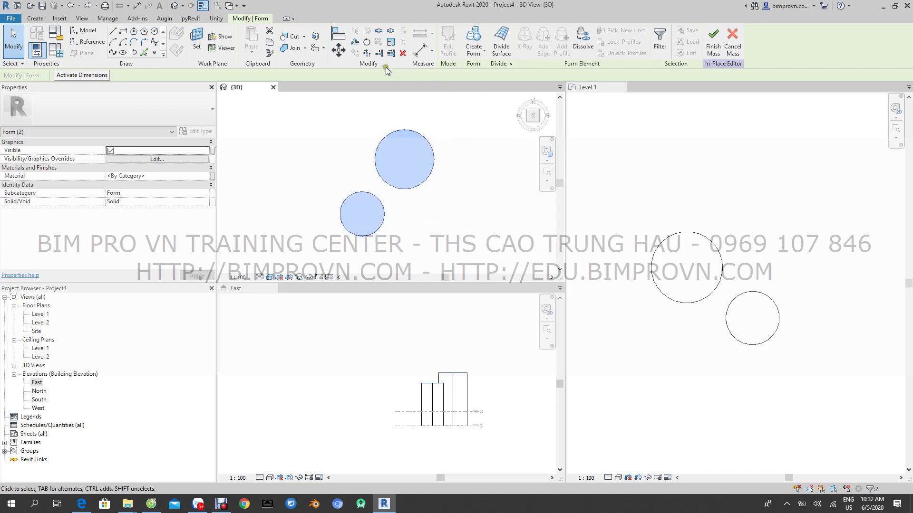
Rotate both tops about a shared centre into hourglass-like twisted towers and orbit to inspect
{"action": "left_click", "coordinate": [369, 42]}
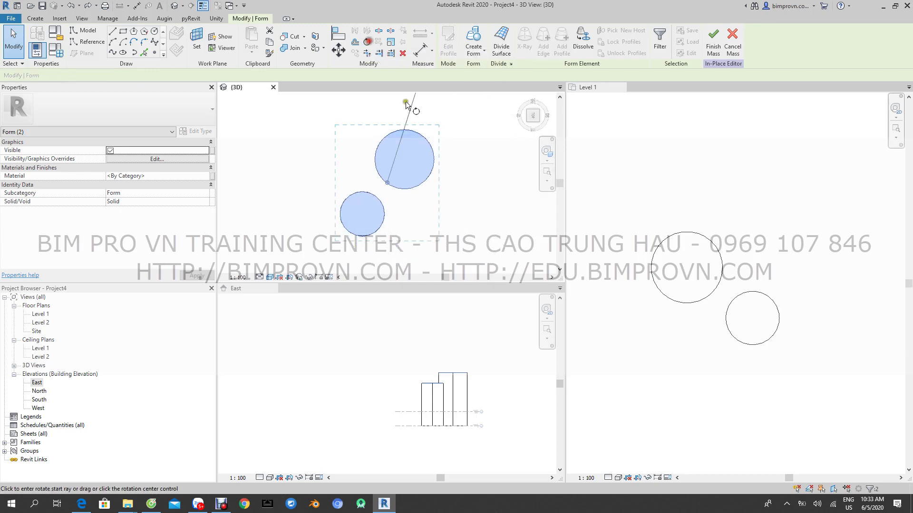
{"action": "left_click", "coordinate": [479, 182]}
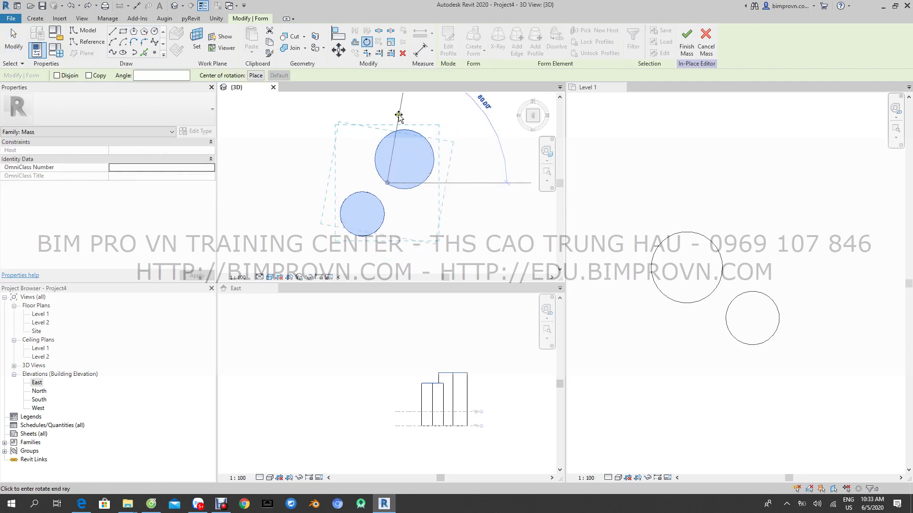
{"action": "left_click", "coordinate": [428, 138]}
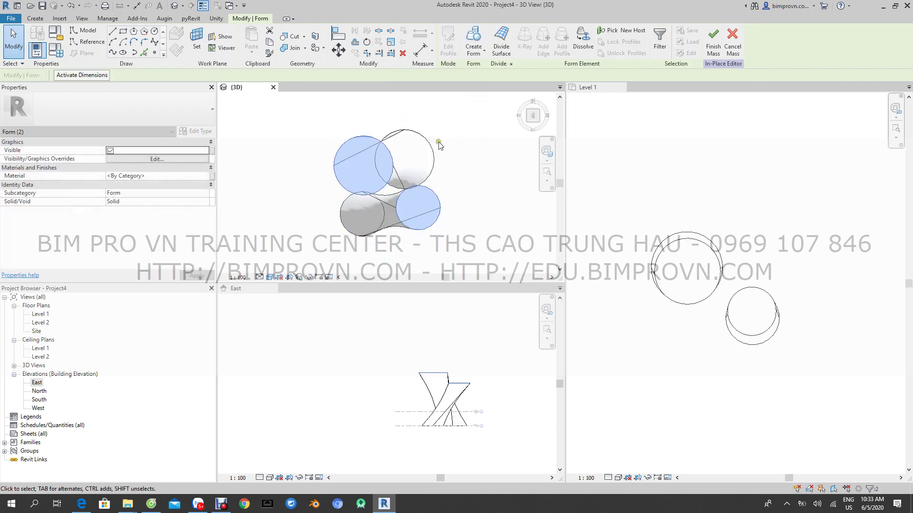
{"action": "left_click", "coordinate": [441, 147]}
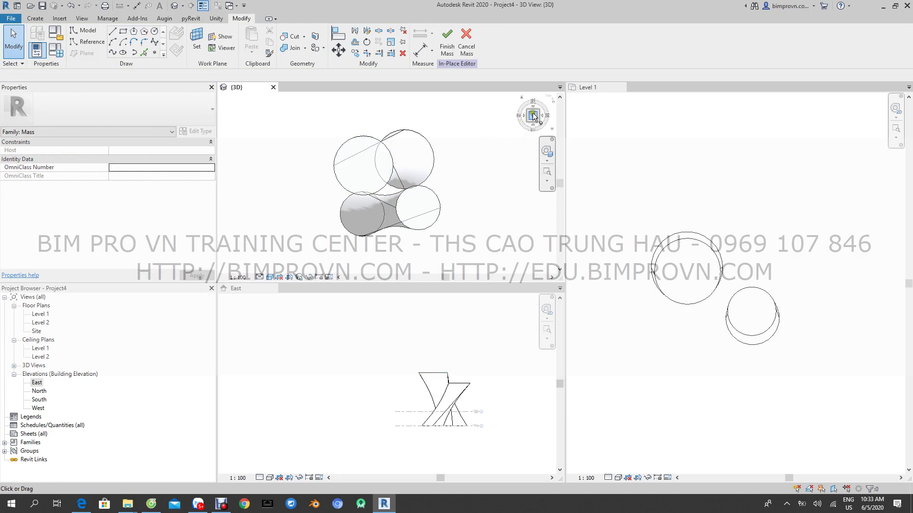
{"action": "left_click", "coordinate": [520, 98]}
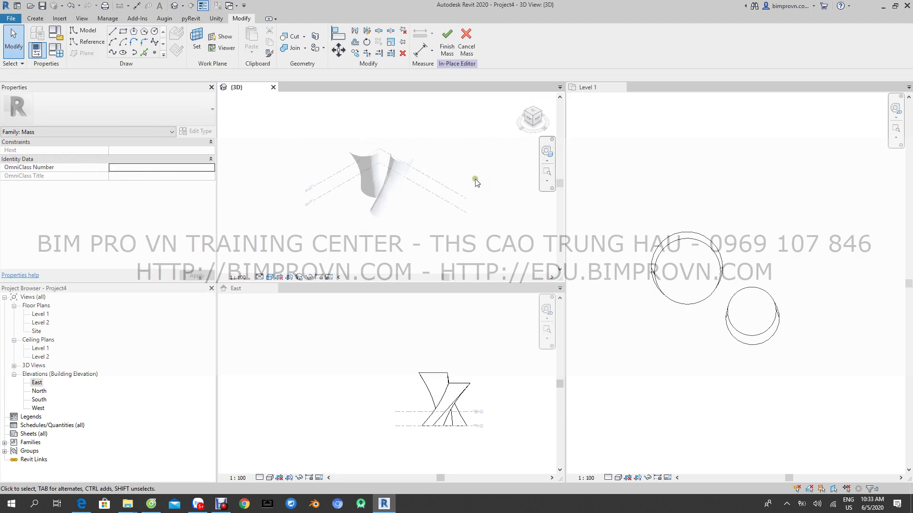
{"action": "left_click", "coordinate": [537, 119]}
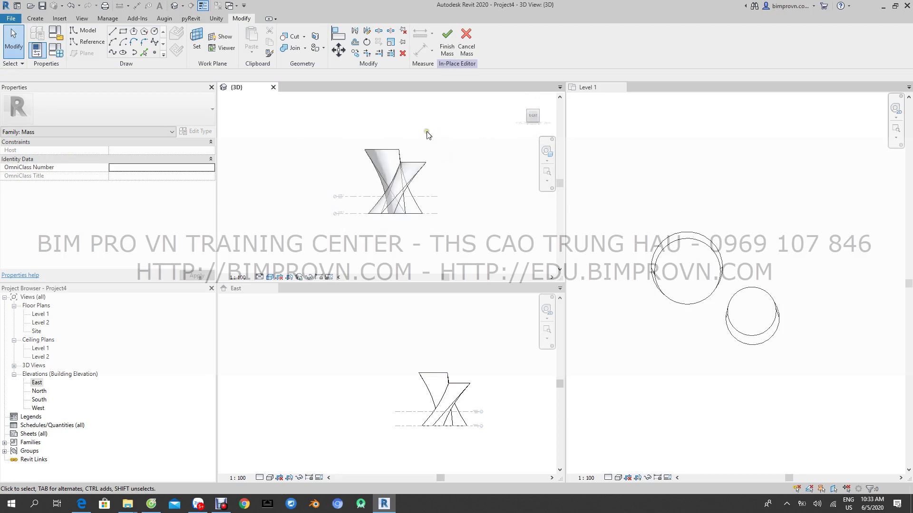
{"action": "middle_click_drag", "start_coordinate": [437, 130], "coordinate": [426, 123], "text": "shift"}
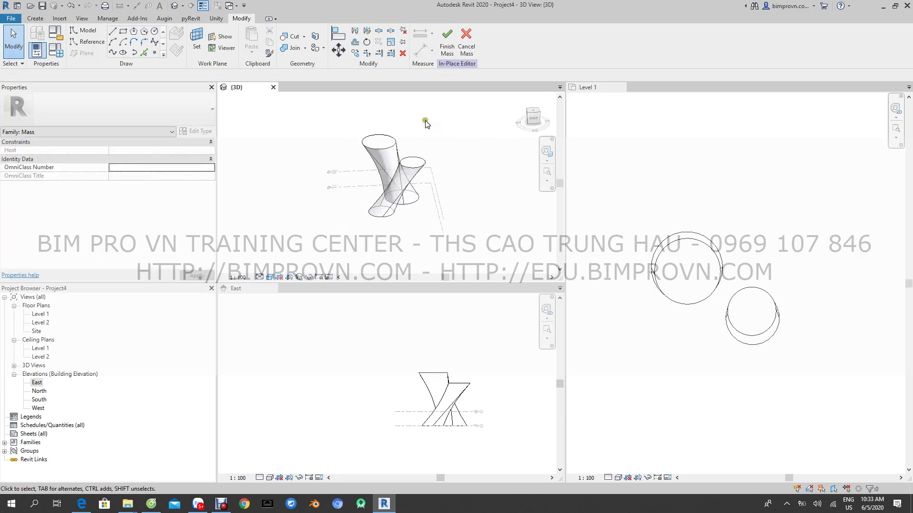
Set the taller tower's top profile height to 16000 from the Right view
{"action": "left_click", "coordinate": [379, 144]}
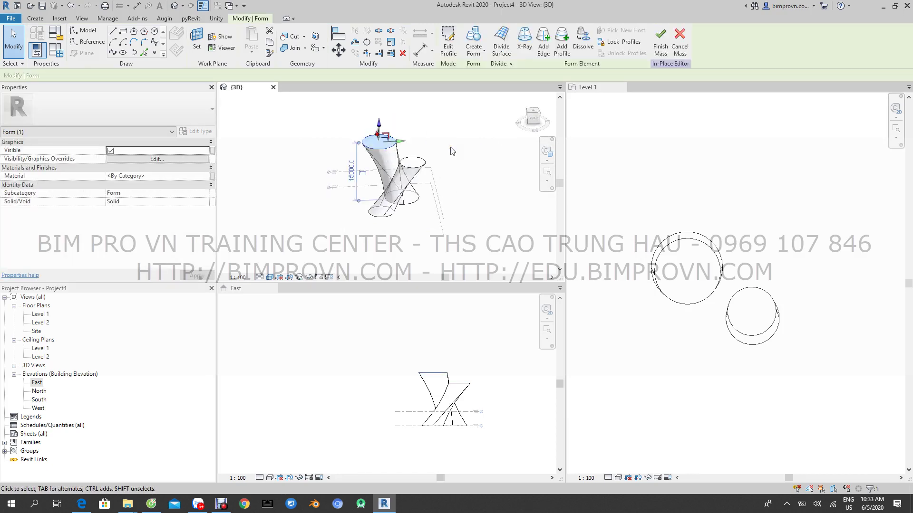
{"action": "left_click", "coordinate": [534, 119]}
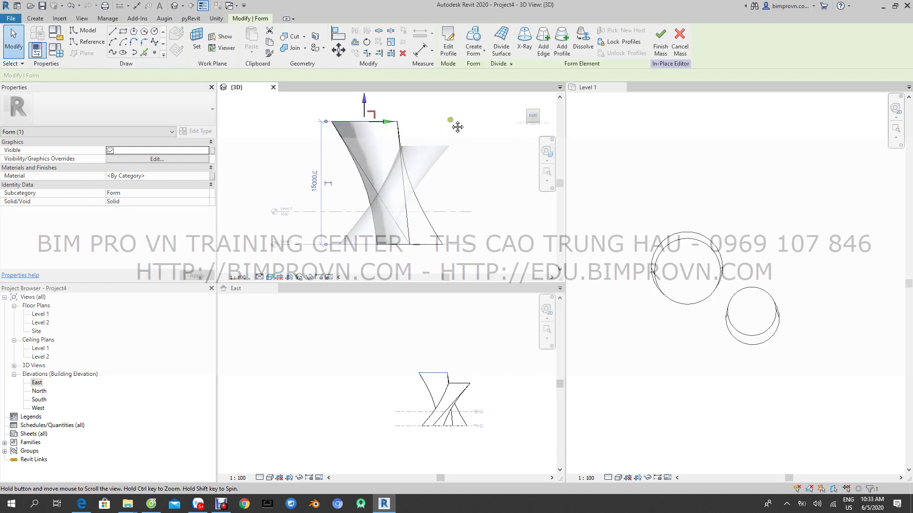
{"action": "left_click_drag", "start_coordinate": [380, 133], "coordinate": [377, 135]}
{"action": "left_click", "coordinate": [331, 212]}
{"action": "type", "text": "16000"}
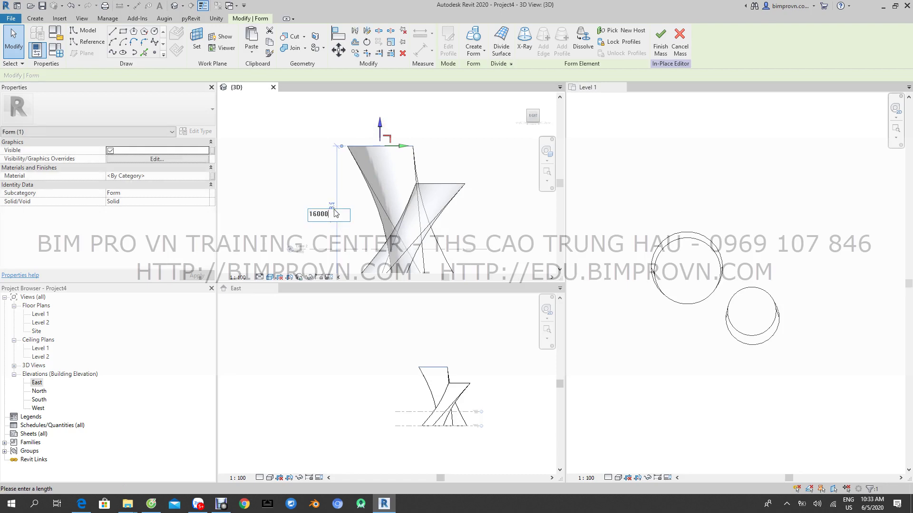
{"action": "key", "text": "Return"}
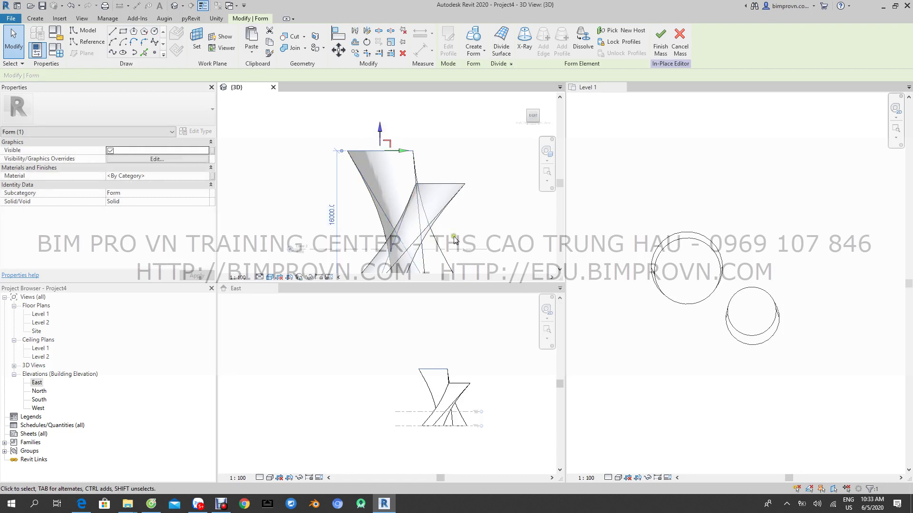
{"action": "mouse_move", "coordinate": [460, 247]}
{"action": "middle_mouse_down"}
{"action": "mouse_move", "coordinate": [466, 189]}
{"action": "mouse_move", "coordinate": [453, 205]}
{"action": "middle_mouse_up"}
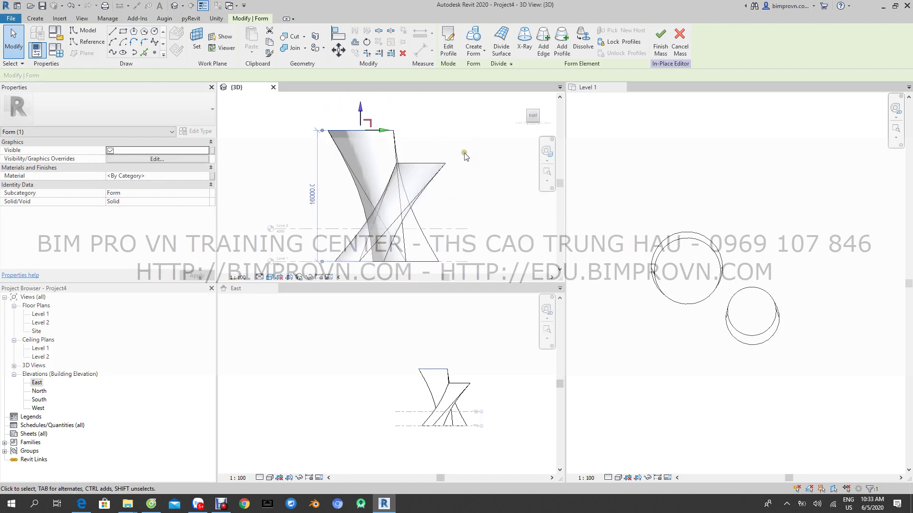
{"action": "middle_click_drag", "start_coordinate": [466, 157], "coordinate": [360, 133], "text": "shift"}
Set the shorter tower's height to 13000, cancelling a mistaken first entry
{"action": "left_click", "coordinate": [360, 140]}
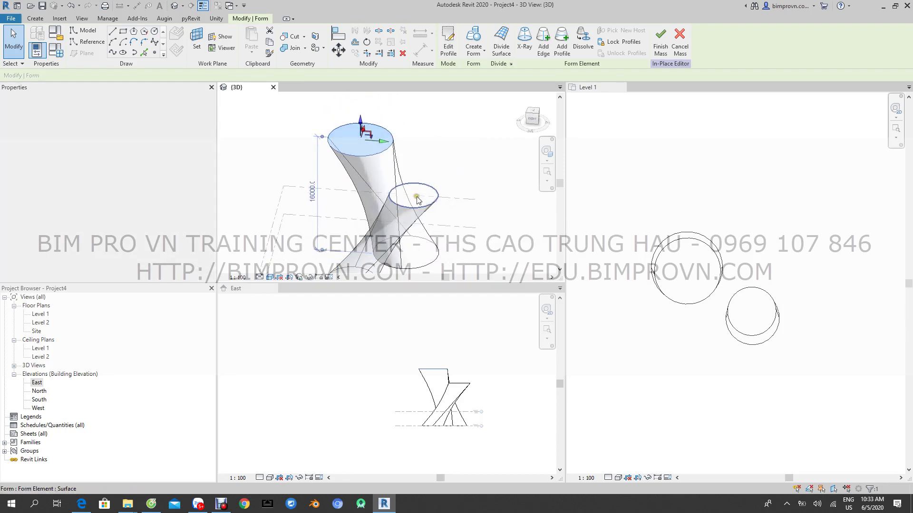
{"action": "left_click", "coordinate": [417, 199]}
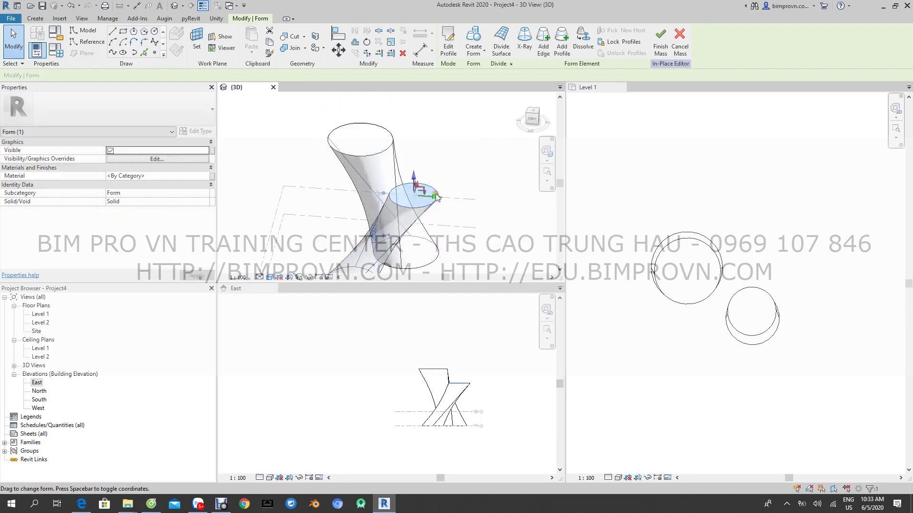
{"action": "left_click", "coordinate": [532, 122]}
{"action": "left_click", "coordinate": [372, 187]}
{"action": "type", "text": "1300"}
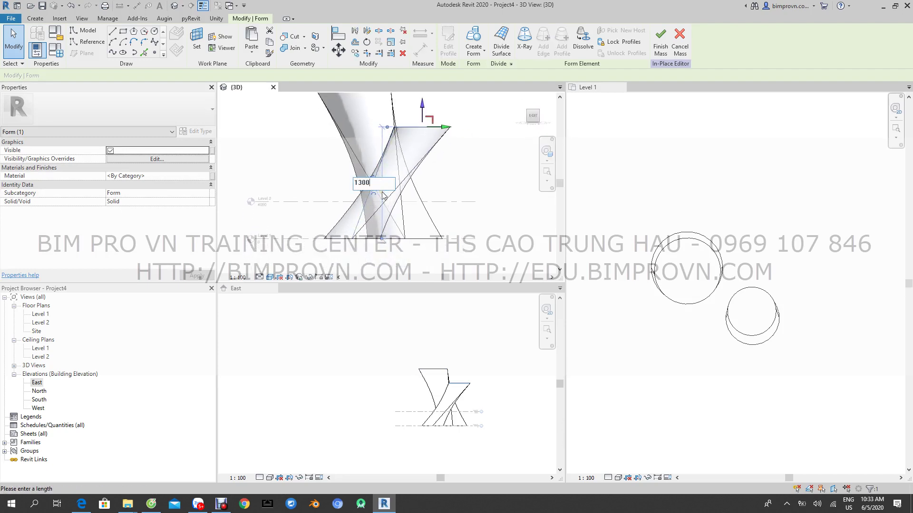
{"action": "key", "text": "Return"}
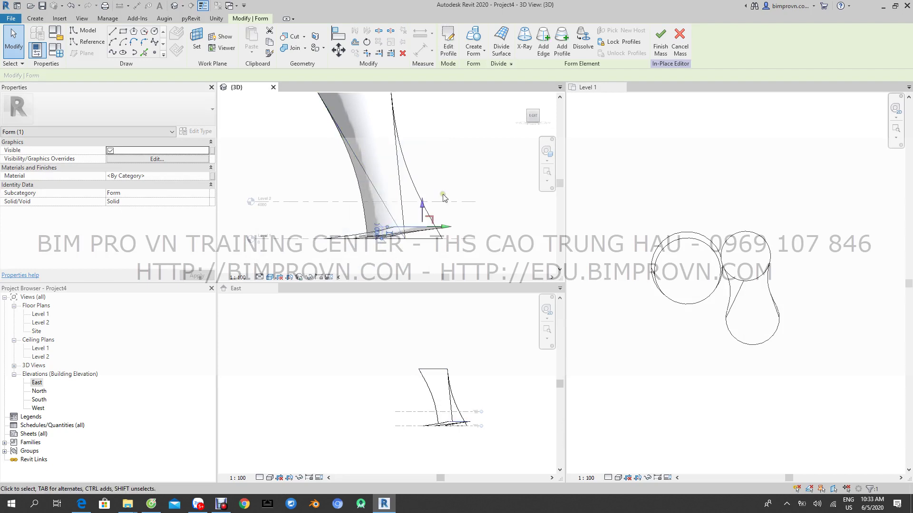
{"action": "key", "text": "Escape"}
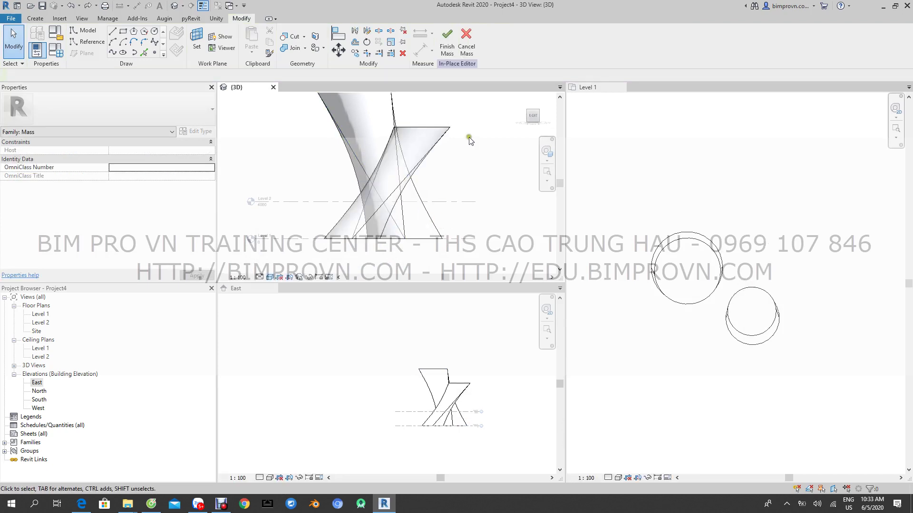
{"action": "mouse_move", "coordinate": [469, 138]}
{"action": "middle_mouse_down", "text": "shift"}
{"action": "mouse_move", "coordinate": [470, 174]}
{"action": "mouse_move", "coordinate": [449, 126]}
{"action": "mouse_move", "coordinate": [380, 173]}
{"action": "middle_mouse_up", "text": "shift"}
{"action": "left_click", "coordinate": [429, 136]}
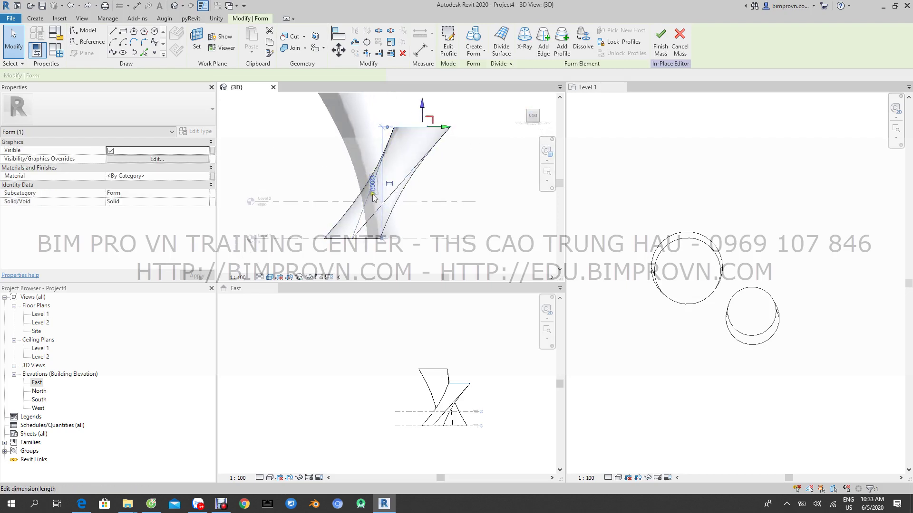
{"action": "left_click", "coordinate": [372, 183]}
{"action": "type", "text": "13000"}
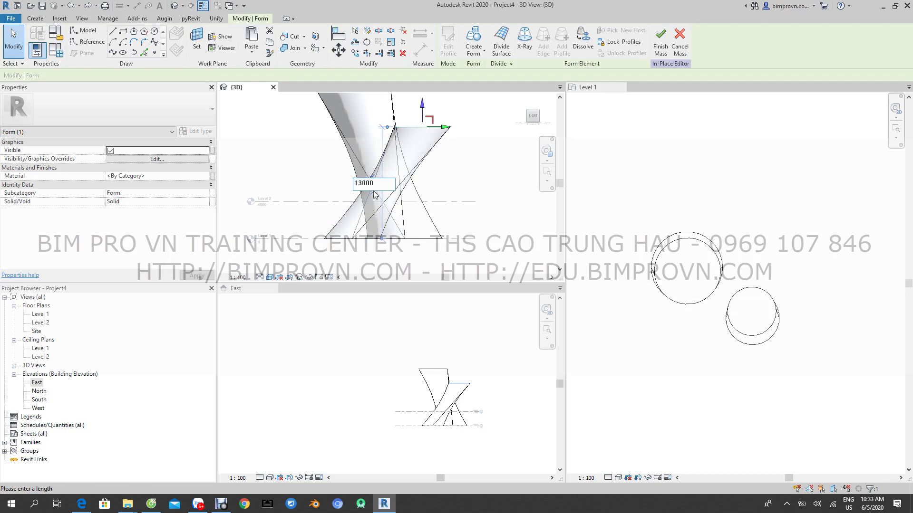
{"action": "key", "text": "Return"}
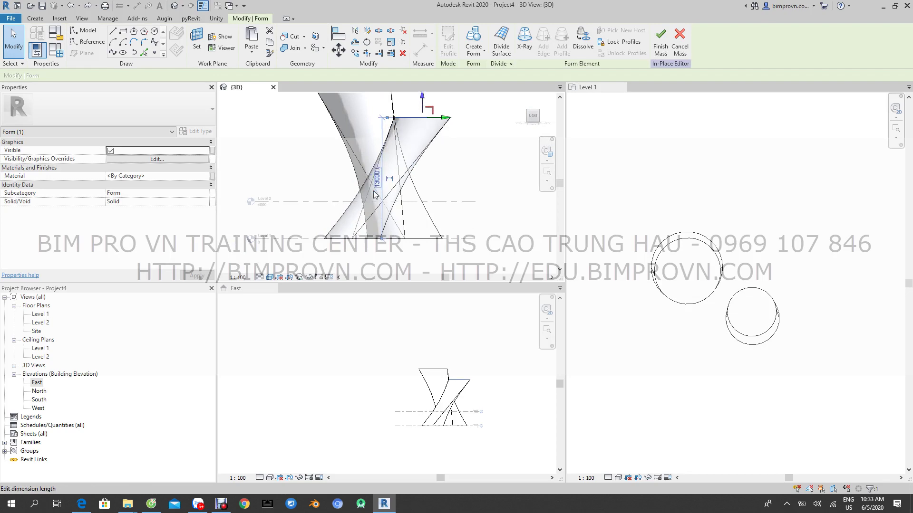
{"action": "left_click", "coordinate": [471, 164]}
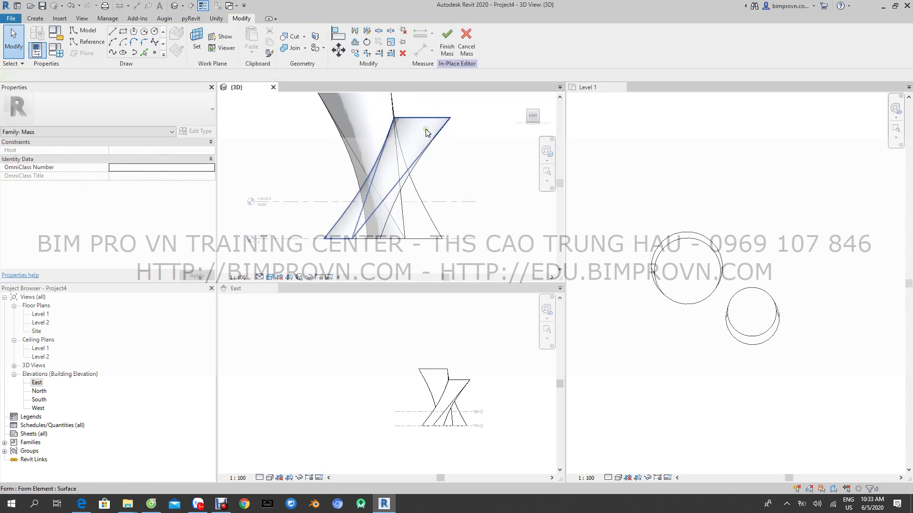
{"action": "middle_click_drag", "start_coordinate": [479, 147], "coordinate": [477, 191], "text": "shift"}
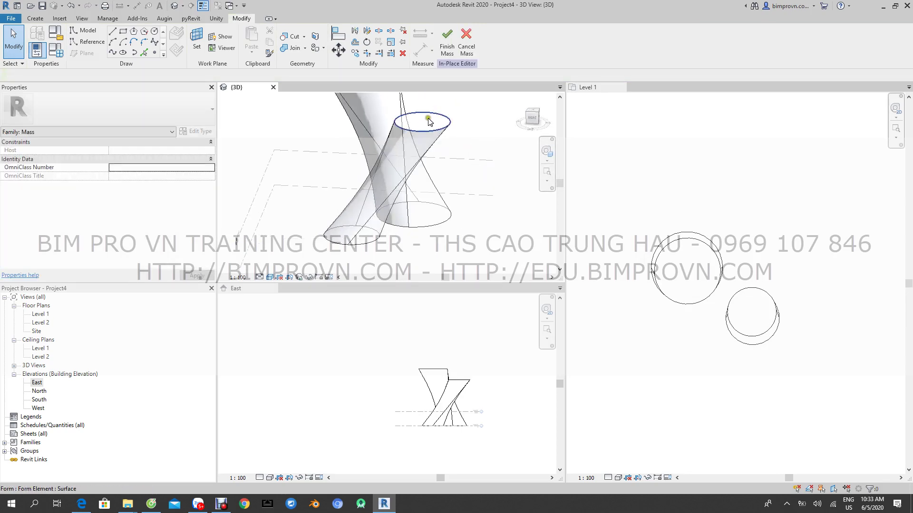
{"action": "left_click", "coordinate": [427, 124]}
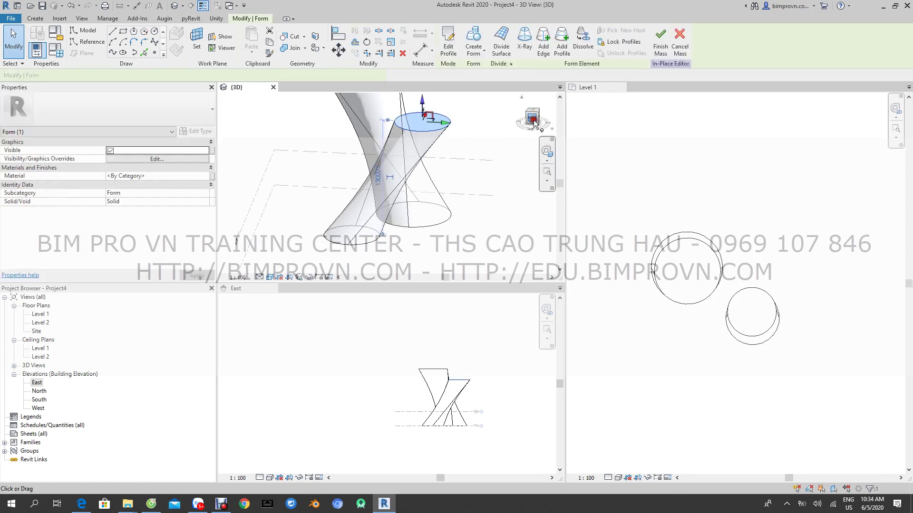
{"action": "left_click_drag", "start_coordinate": [444, 123], "coordinate": [501, 159]}
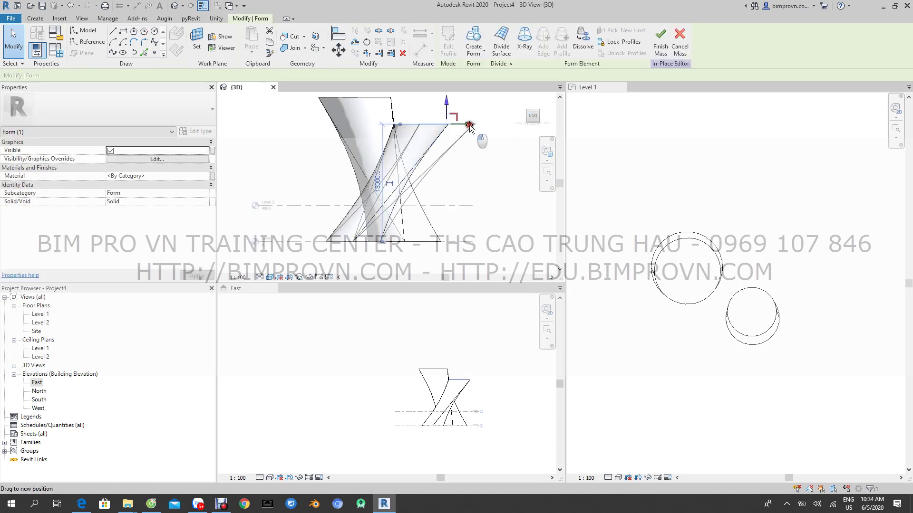
{"action": "left_click_drag", "start_coordinate": [501, 159], "coordinate": [493, 135]}
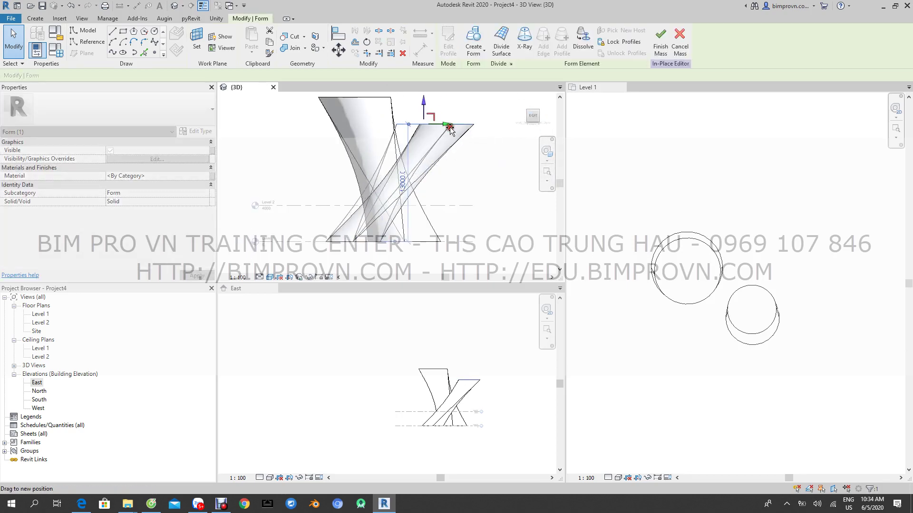
{"action": "left_click", "coordinate": [492, 135]}
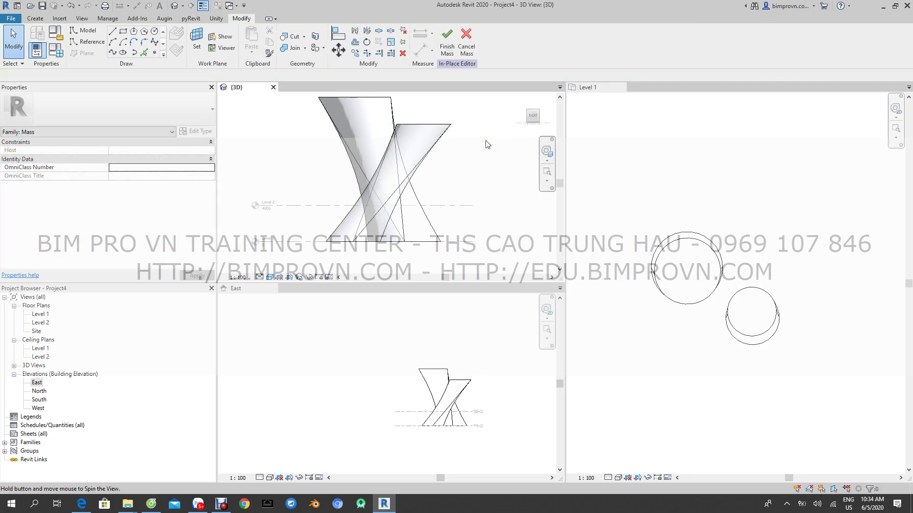
{"action": "mouse_move", "coordinate": [485, 143]}
{"action": "middle_mouse_down", "text": "shift"}
{"action": "mouse_move", "coordinate": [461, 202]}
{"action": "mouse_move", "coordinate": [499, 186]}
{"action": "middle_mouse_up", "text": "shift"}
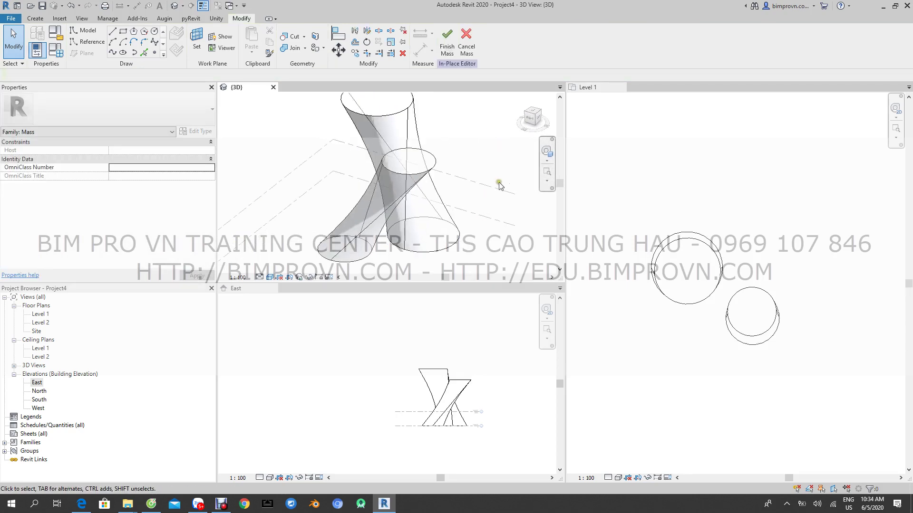
{"action": "middle_click_drag", "start_coordinate": [488, 139], "coordinate": [490, 178]}
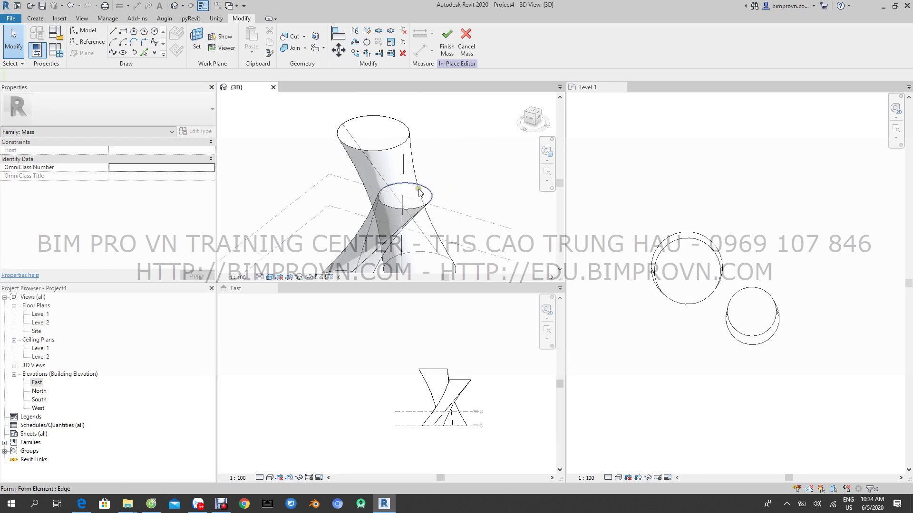
{"action": "mouse_move", "coordinate": [449, 195]}
{"action": "middle_mouse_down", "text": "shift"}
{"action": "mouse_move", "coordinate": [484, 176]}
{"action": "mouse_move", "coordinate": [478, 162]}
{"action": "middle_mouse_up", "text": "shift"}
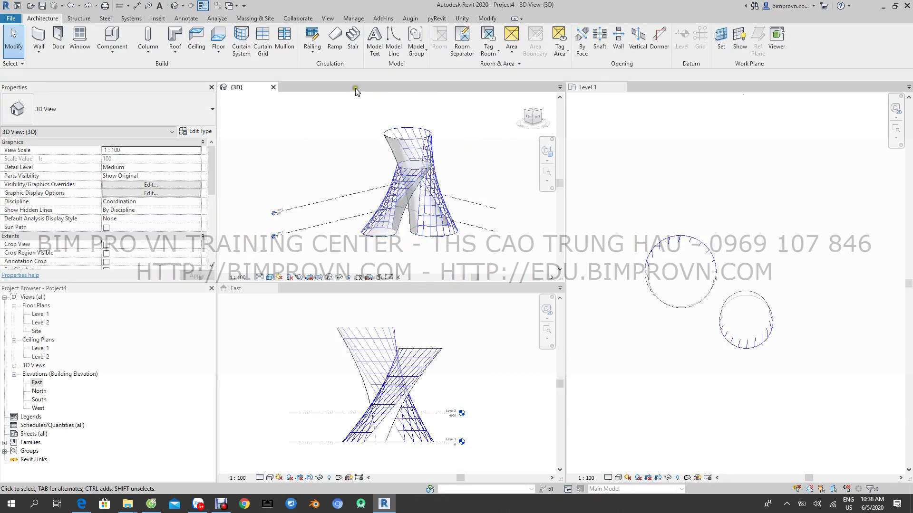
Place Generic - 90mm Brick walls by face on two mass faces and orbit to check them
{"action": "left_click", "coordinate": [260, 19]}
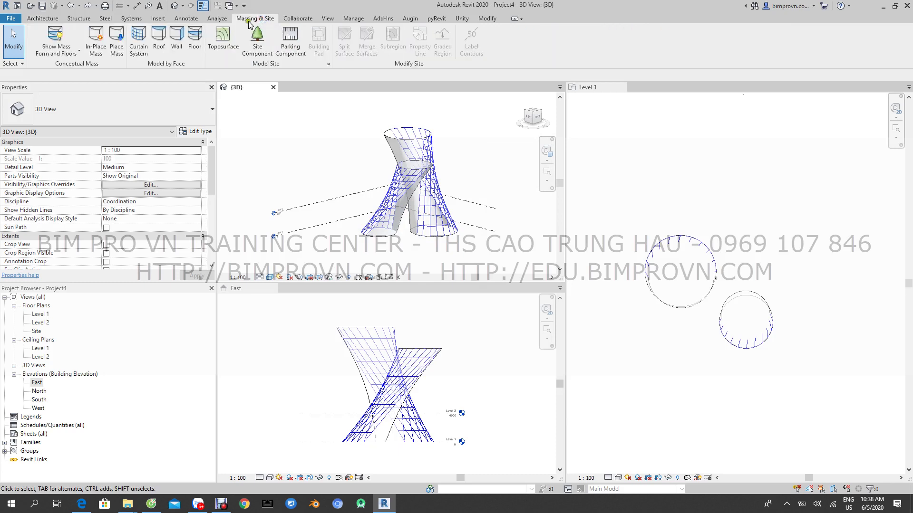
{"action": "left_click", "coordinate": [180, 49]}
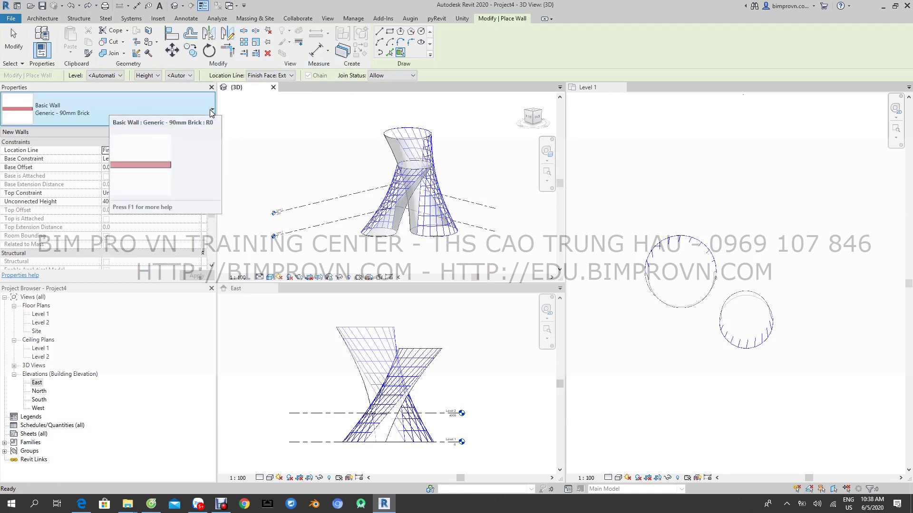
{"action": "left_click", "coordinate": [400, 236]}
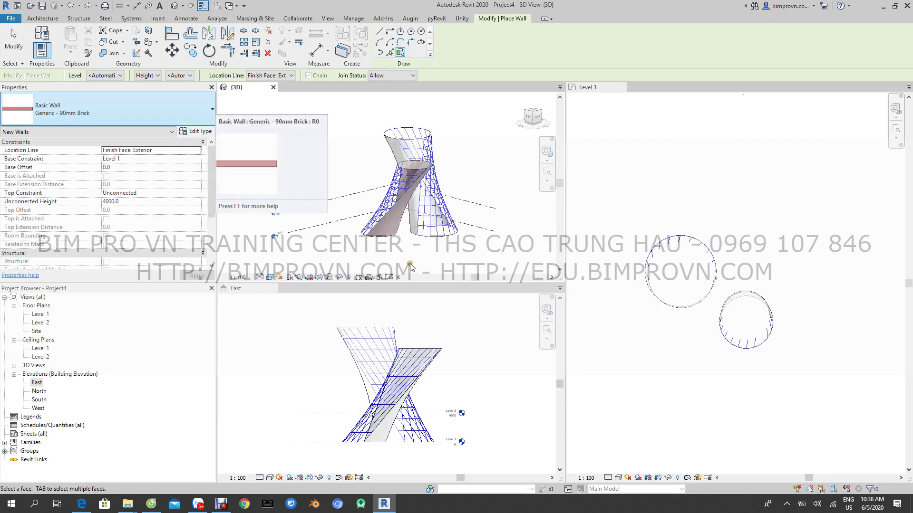
{"action": "left_click", "coordinate": [407, 240]}
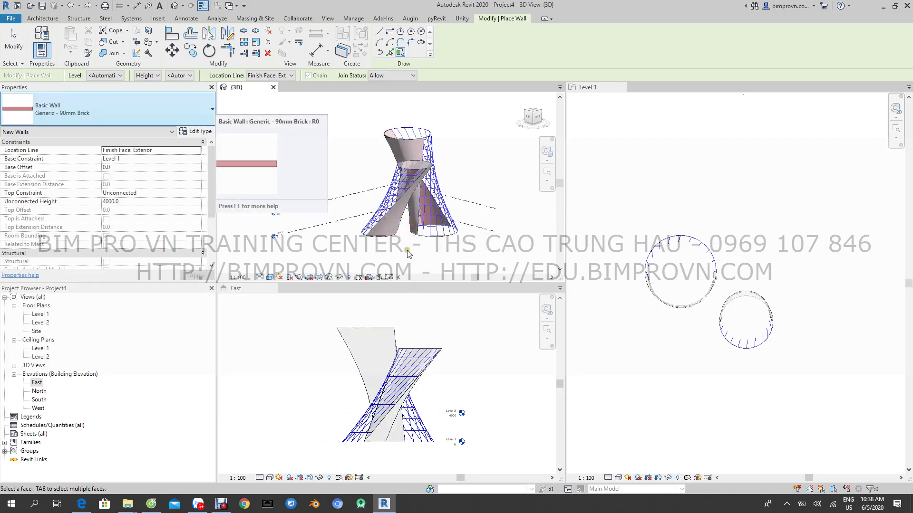
{"action": "mouse_move", "coordinate": [484, 155]}
{"action": "middle_mouse_down", "text": "shift"}
{"action": "mouse_move", "coordinate": [356, 201]}
{"action": "mouse_move", "coordinate": [491, 177]}
{"action": "middle_mouse_up", "text": "shift"}
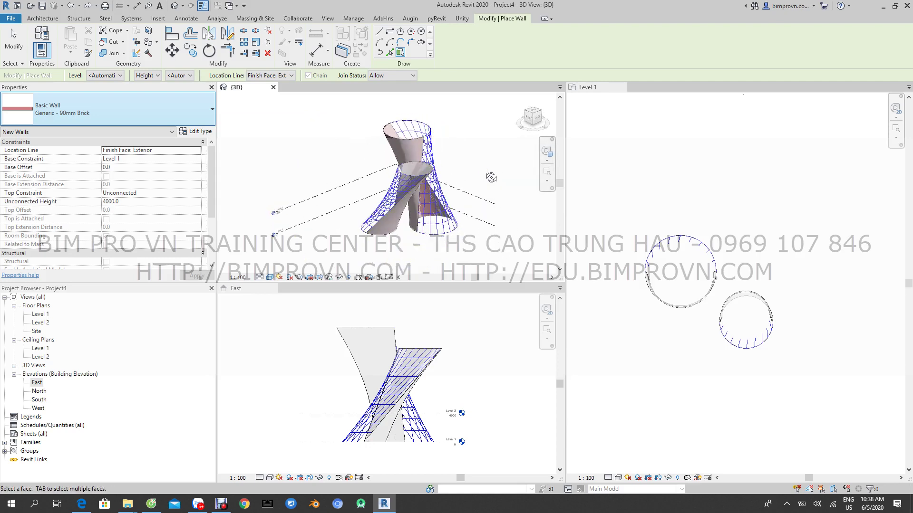
{"action": "scroll", "coordinate": [370, 164], "scroll_direction": "up", "scroll_amount": 2}
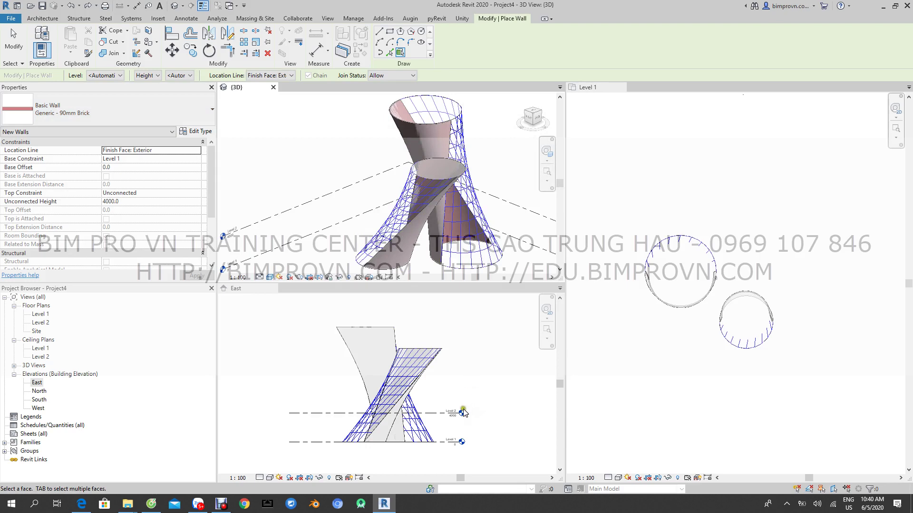
{"action": "scroll", "coordinate": [451, 401], "scroll_direction": "up", "scroll_amount": 2}
{"action": "middle_click_drag", "start_coordinate": [452, 401], "coordinate": [482, 394]}
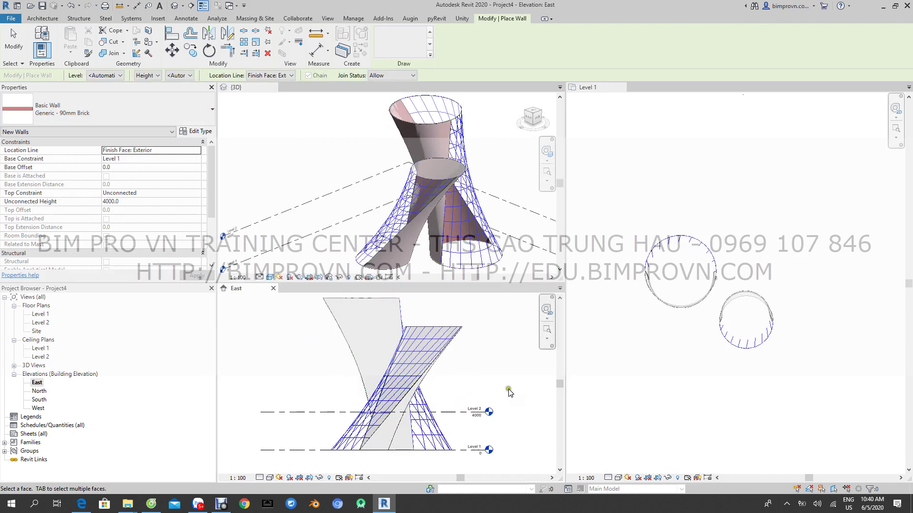
Pick-line Level 3 at 4000 above Level 2 (8000) and Level 4 3000 higher (11000)
{"action": "key", "text": "l"}
{"action": "key", "text": "l"}
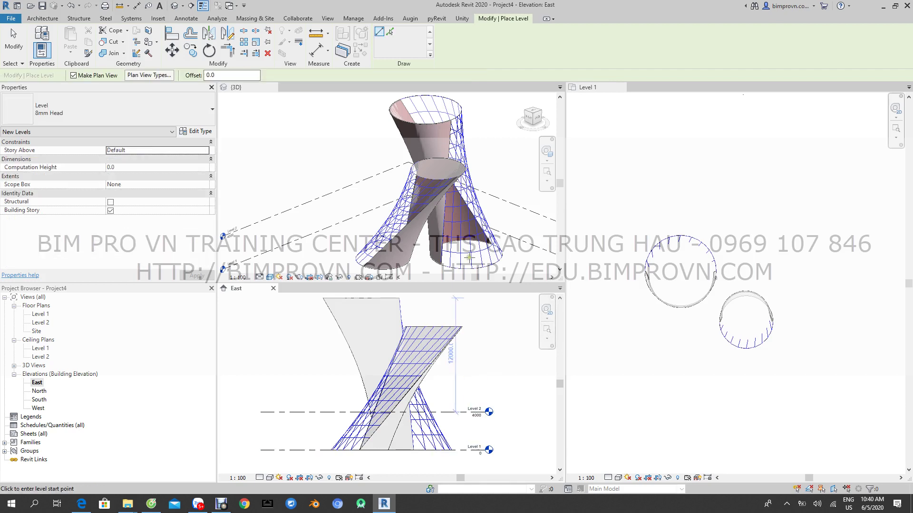
{"action": "left_click", "coordinate": [390, 32]}
{"action": "type", "text": "4000"}
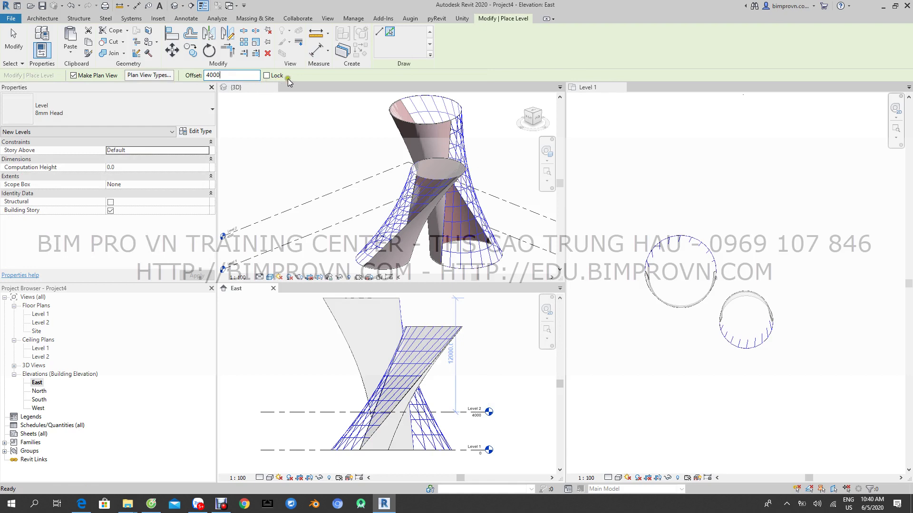
{"action": "key", "text": "Return"}
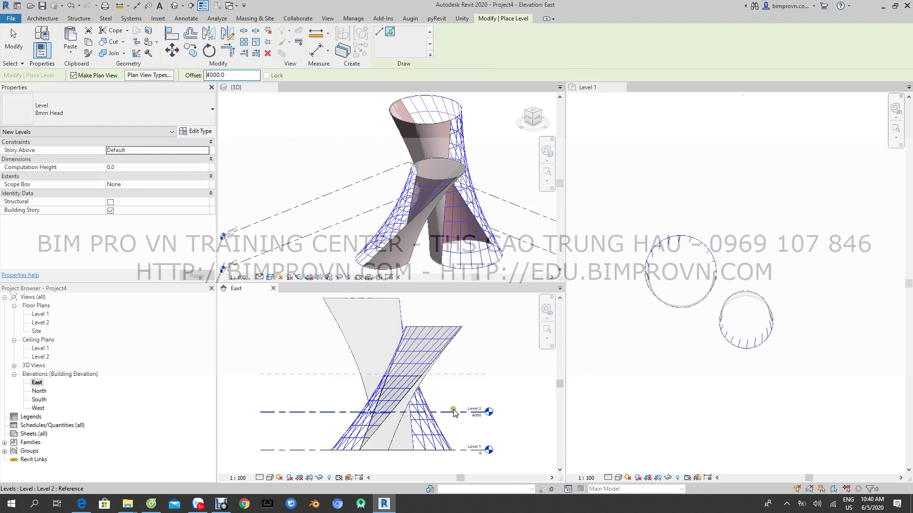
{"action": "left_click", "coordinate": [461, 409]}
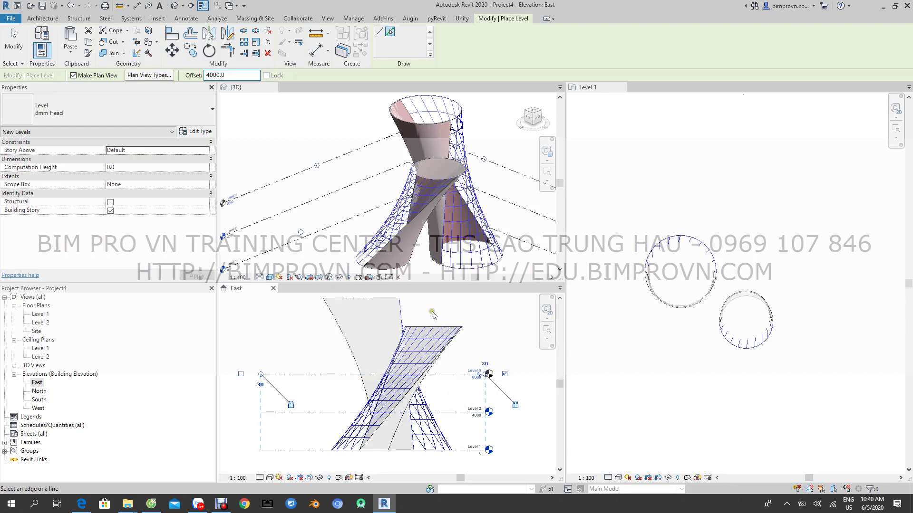
{"action": "double_click", "coordinate": [217, 75]}
{"action": "type", "text": "3000"}
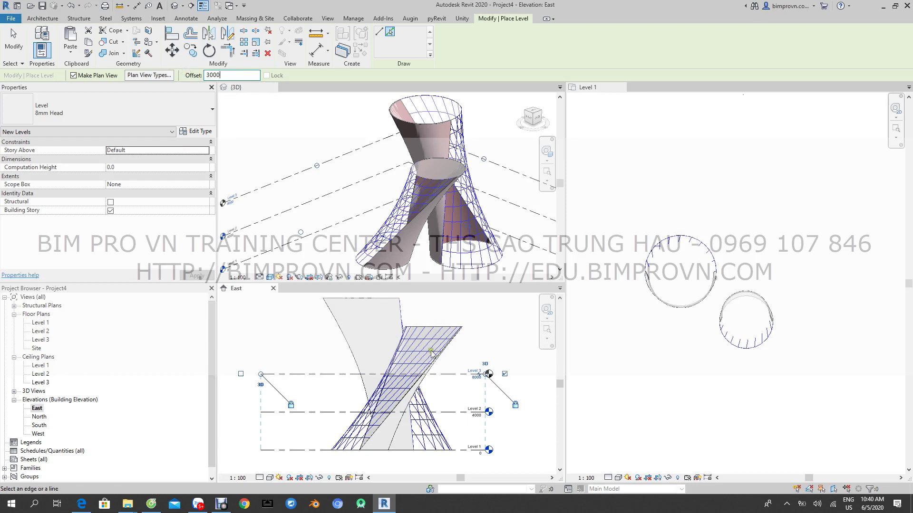
{"action": "left_click", "coordinate": [451, 373]}
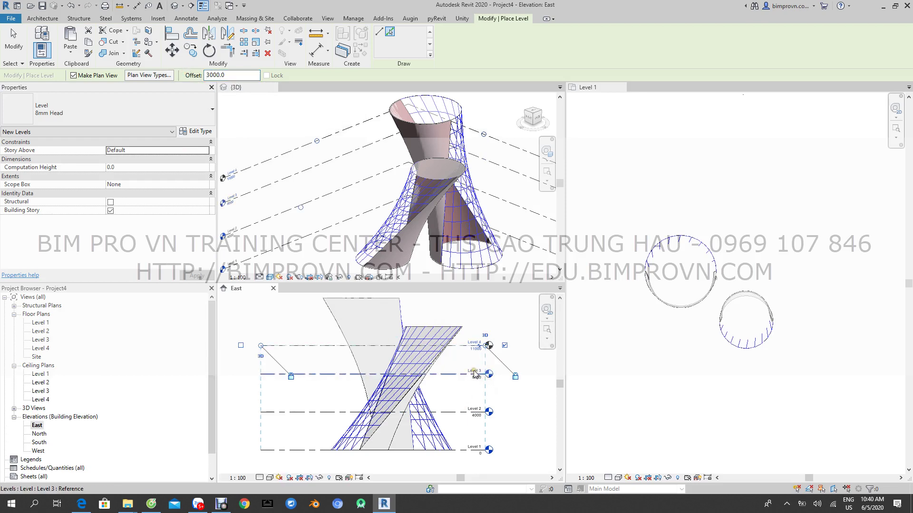
{"action": "key", "text": "Escape"}
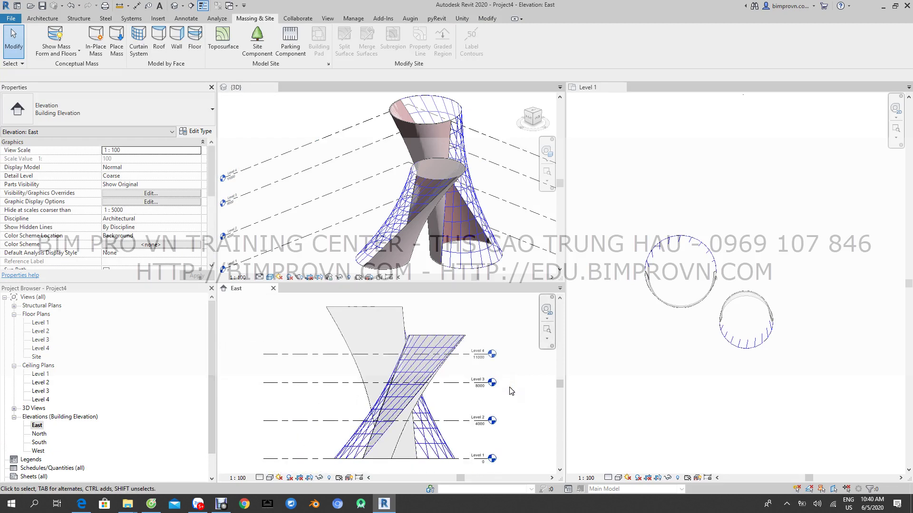
In the Level 1 plan, window-select both tower footprints and filter the selection to Mass only
{"action": "left_click", "coordinate": [521, 391]}
{"action": "left_click", "coordinate": [672, 354]}
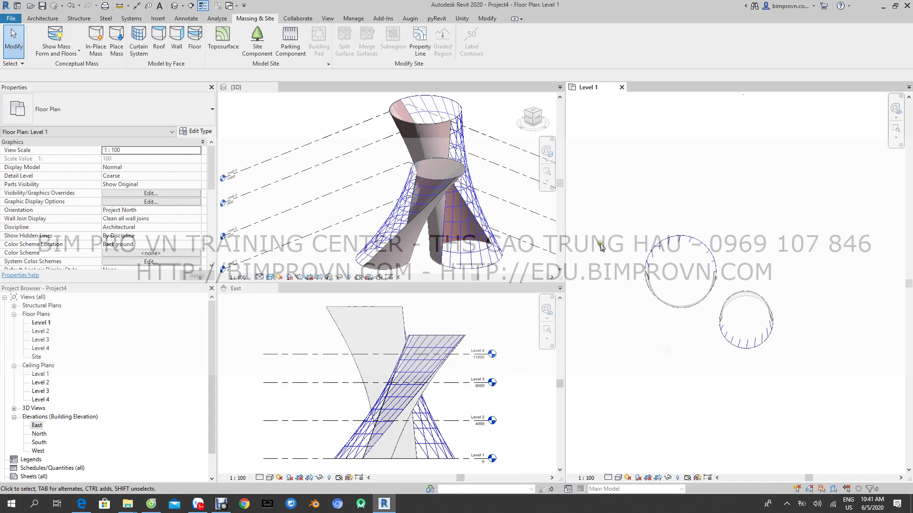
{"action": "left_click_drag", "start_coordinate": [638, 189], "coordinate": [813, 391]}
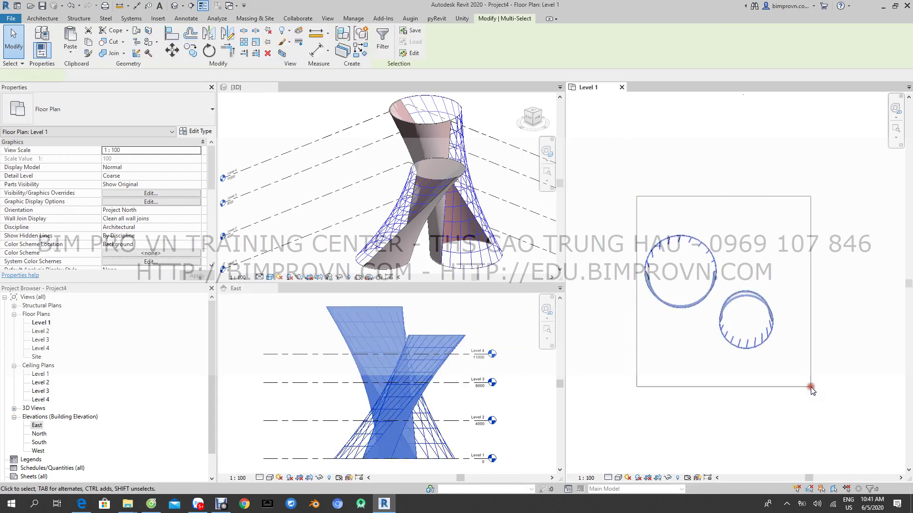
{"action": "left_click", "coordinate": [382, 38]}
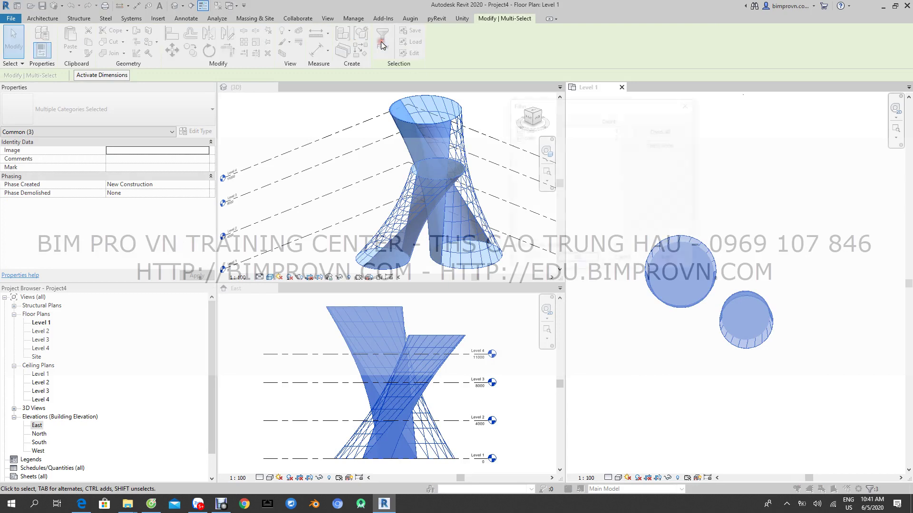
{"action": "left_click", "coordinate": [648, 148]}
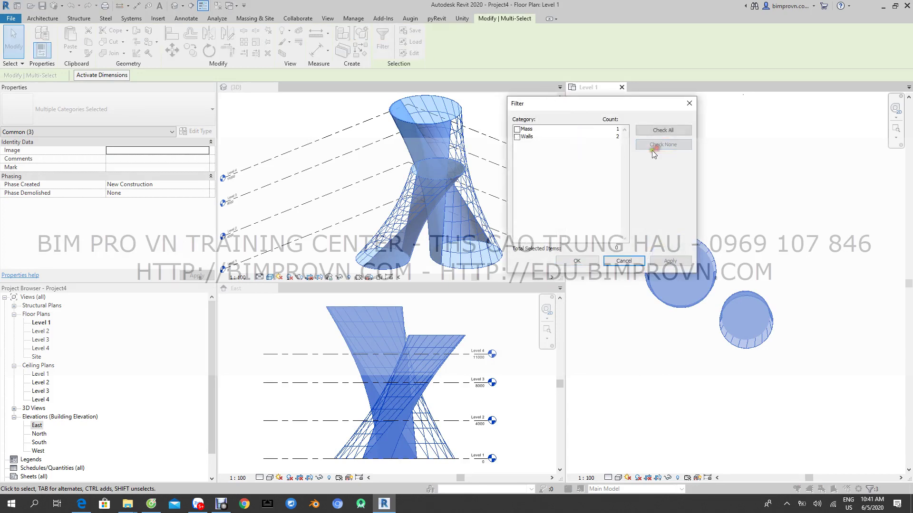
{"action": "left_click", "coordinate": [517, 130]}
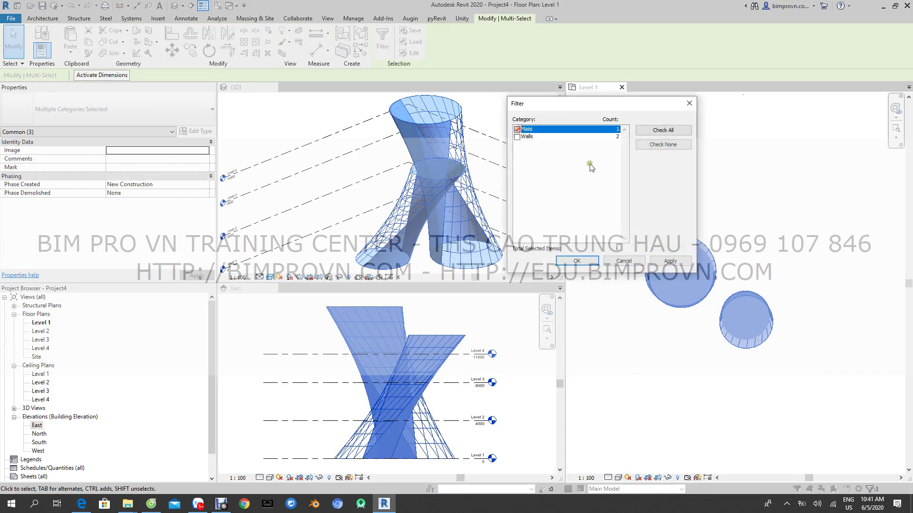
{"action": "left_click", "coordinate": [670, 263]}
{"action": "left_click", "coordinate": [588, 263]}
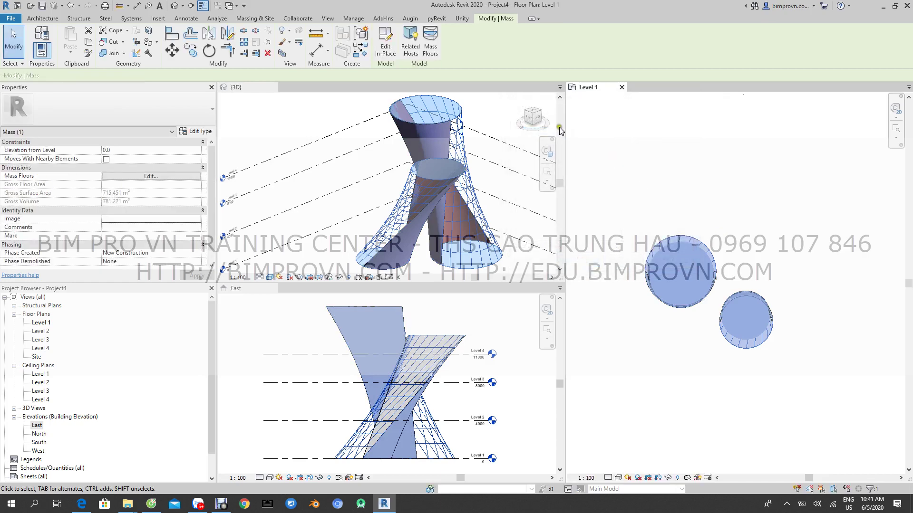
Create mass floors for the selected mass at Level 1 through Level 4
{"action": "left_click", "coordinate": [431, 45]}
{"action": "left_click_drag", "start_coordinate": [559, 133], "coordinate": [647, 129]}
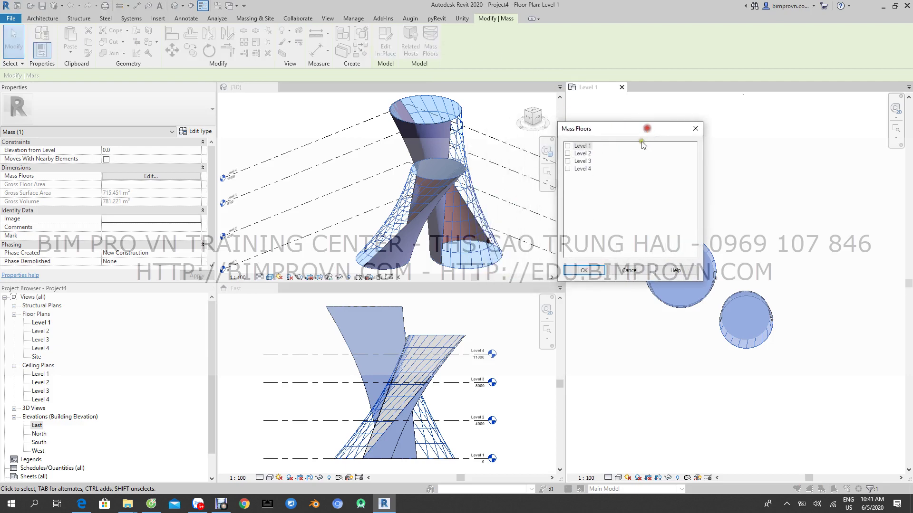
{"action": "left_click", "coordinate": [583, 168], "text": "shift"}
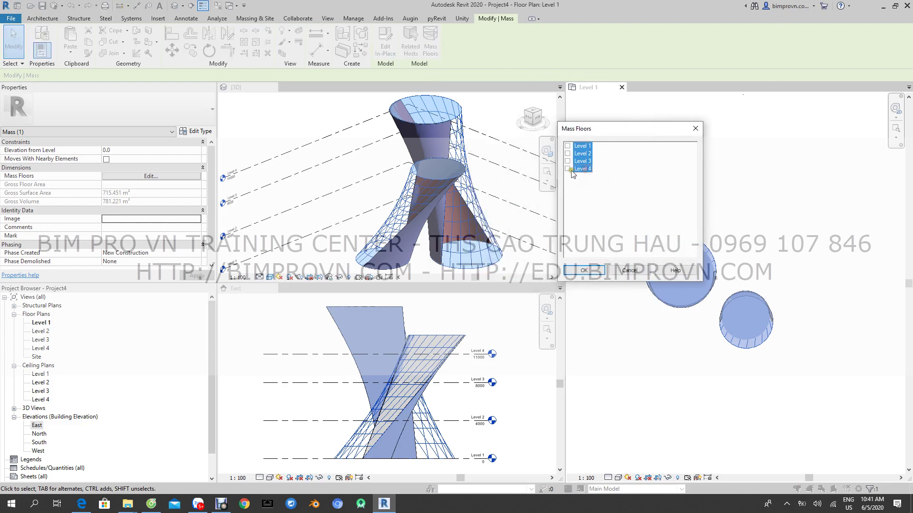
{"action": "left_click", "coordinate": [597, 271]}
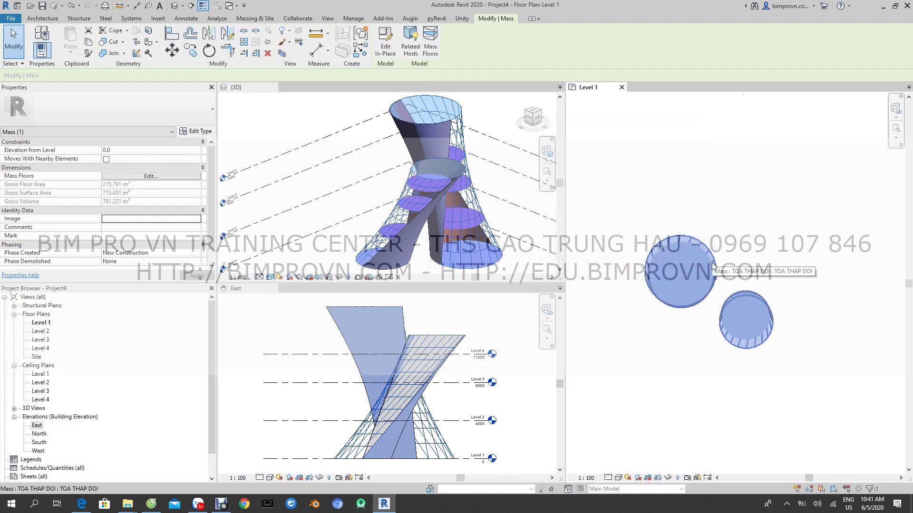
{"action": "left_click", "coordinate": [500, 130]}
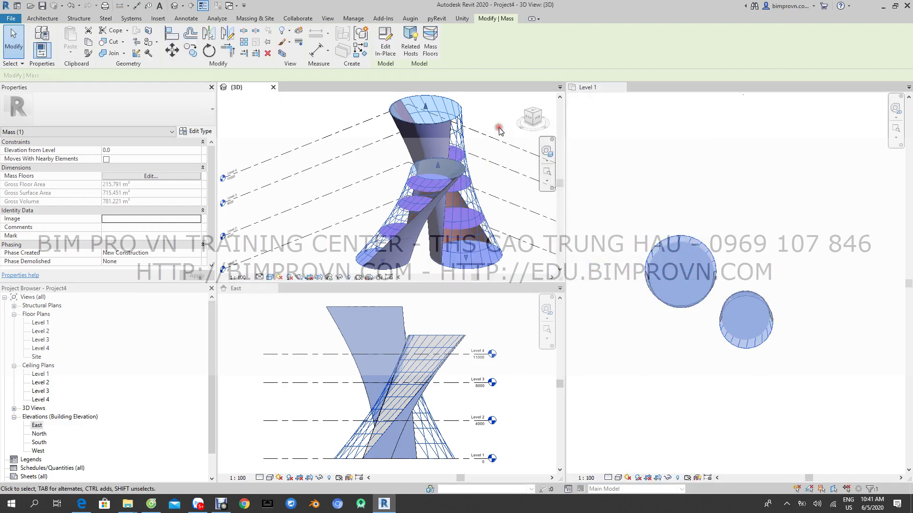
Save the project as 'TAO KHOI IN P' when starting Floor by Face
{"action": "left_click", "coordinate": [255, 18]}
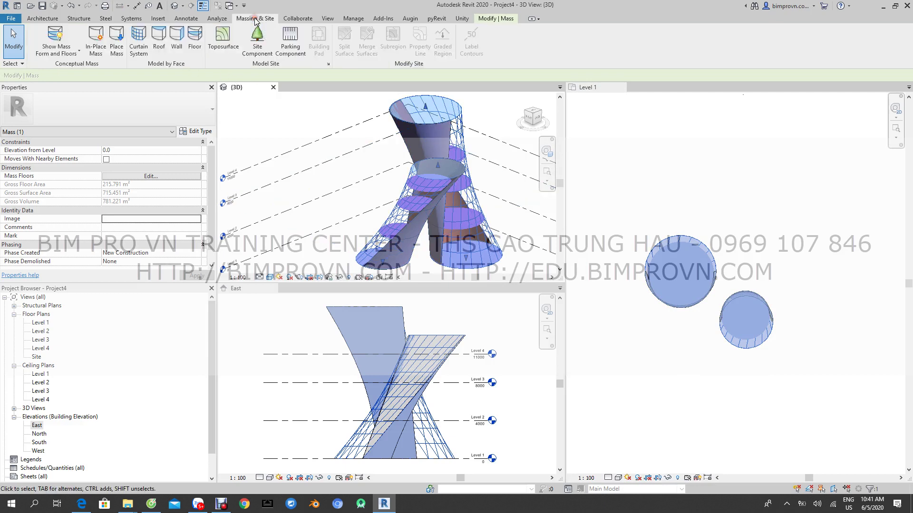
{"action": "left_click", "coordinate": [198, 44]}
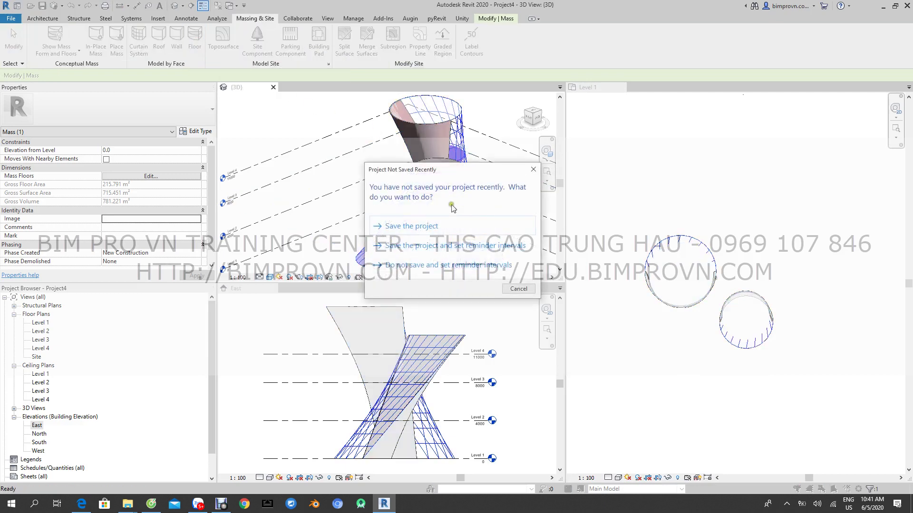
{"action": "left_click", "coordinate": [430, 228]}
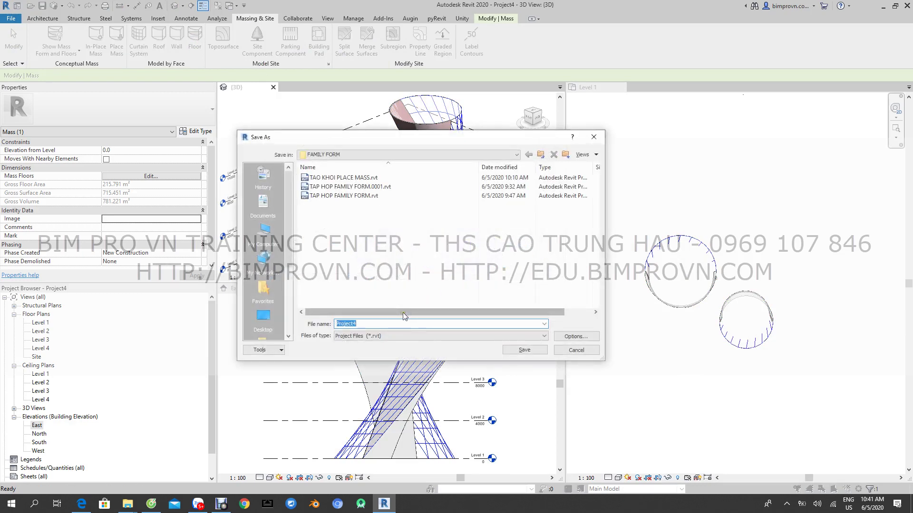
{"action": "type", "text": "TAO KHOI I"}
{"action": "type", "text": "N PLACE MASS"}
{"action": "key", "text": "Return"}
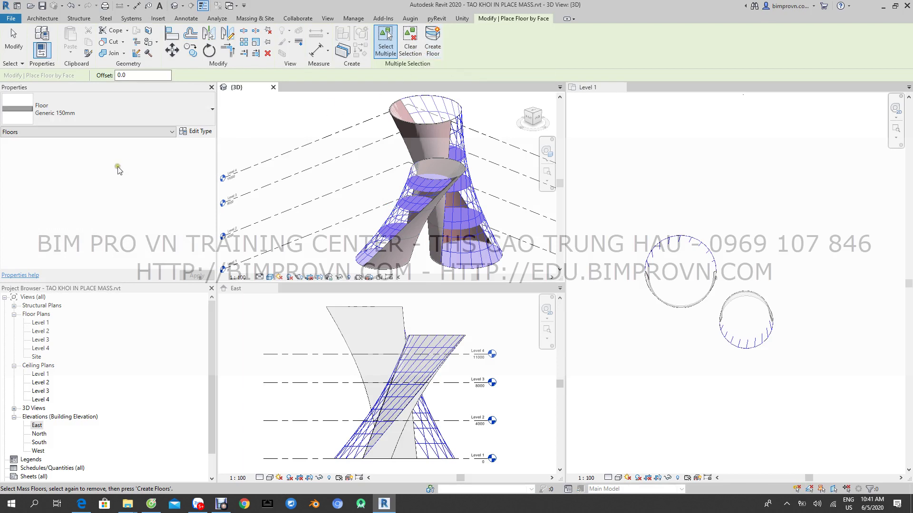
Set the floor type to 160mm Concrete With 50mm Metal Deck and pick mass floor faces
{"action": "left_click", "coordinate": [211, 111]}
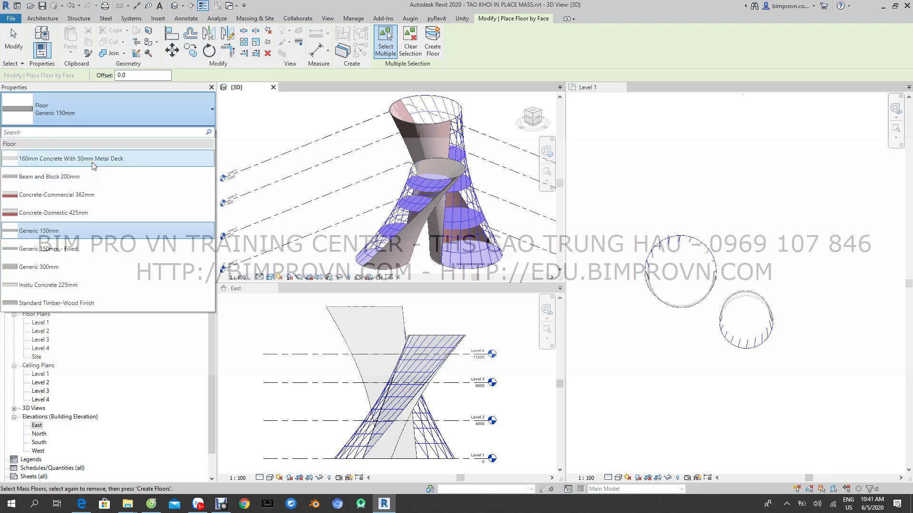
{"action": "left_click", "coordinate": [92, 161]}
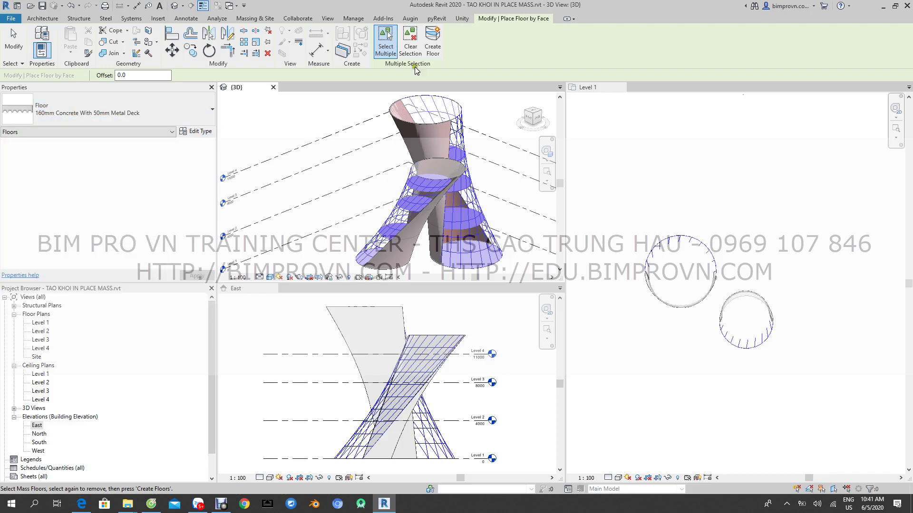
{"action": "middle_click_drag", "start_coordinate": [322, 228], "coordinate": [366, 266], "text": "shift"}
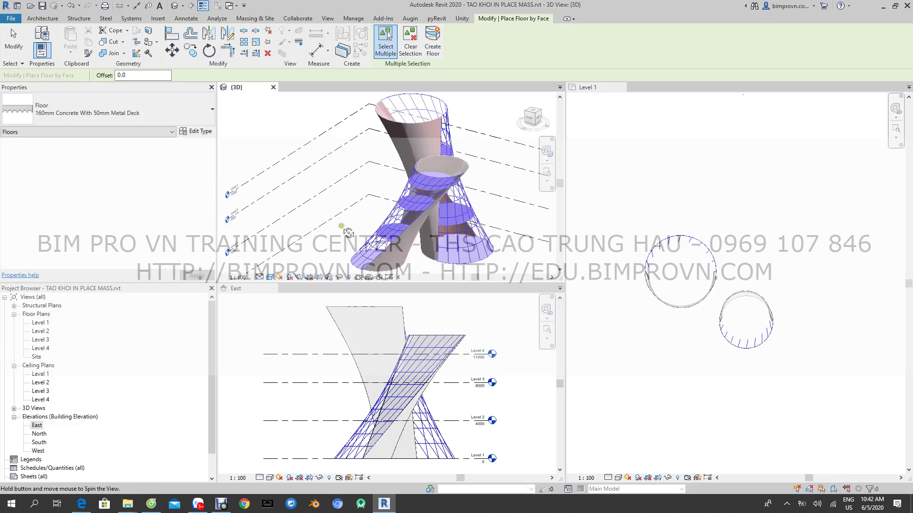
{"action": "left_click", "coordinate": [367, 269]}
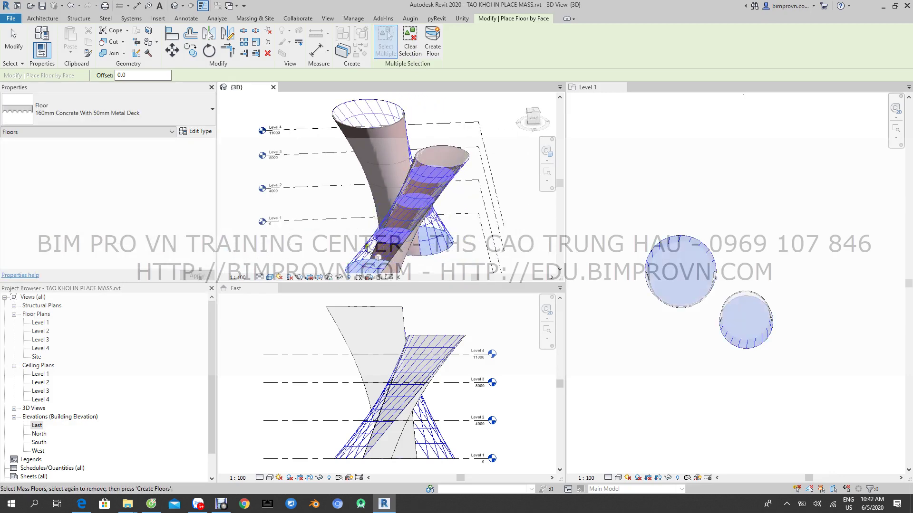
{"action": "scroll", "coordinate": [384, 235], "scroll_direction": "up", "scroll_amount": 3}
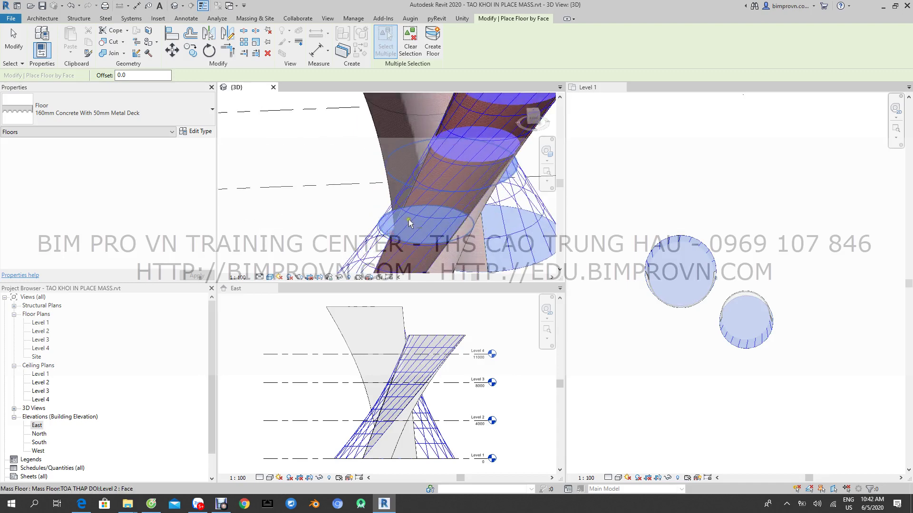
{"action": "scroll", "coordinate": [394, 232], "scroll_direction": "down", "scroll_amount": 3}
{"action": "middle_click_drag", "start_coordinate": [465, 222], "coordinate": [430, 202], "text": "shift"}
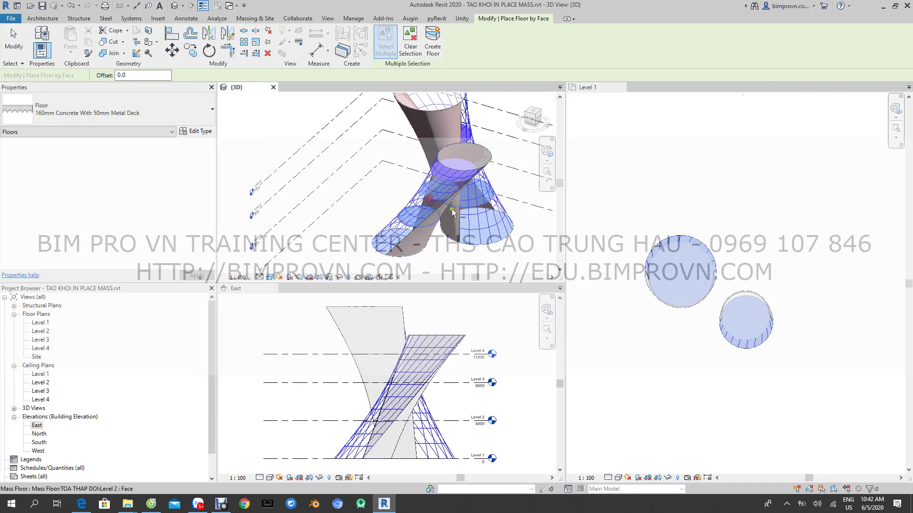
{"action": "mouse_move", "coordinate": [430, 202]}
{"action": "middle_mouse_down", "text": "shift"}
{"action": "mouse_move", "coordinate": [421, 228]}
{"action": "mouse_move", "coordinate": [452, 186]}
{"action": "mouse_move", "coordinate": [390, 195]}
{"action": "mouse_move", "coordinate": [427, 243]}
{"action": "middle_mouse_up", "text": "shift"}
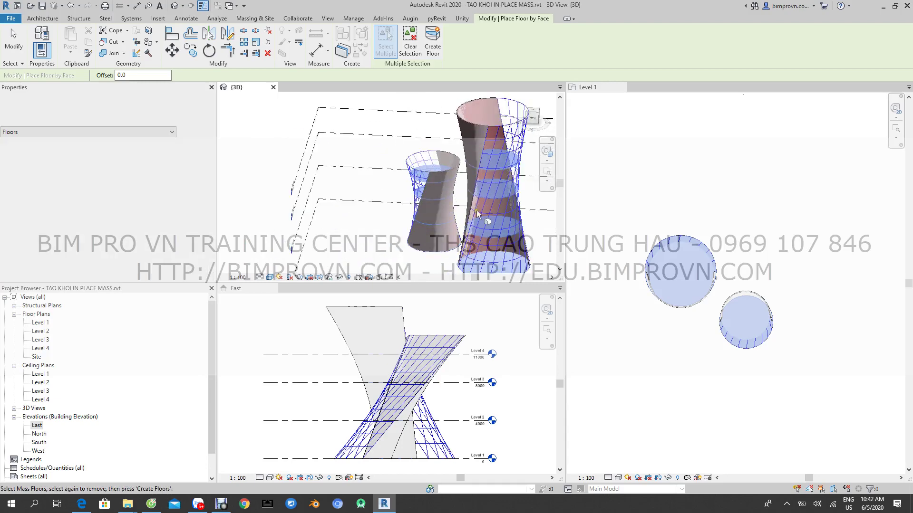
Pick the Level 1, 2 and 3 mass floor faces for Floor by Face
{"action": "key", "text": "Escape"}
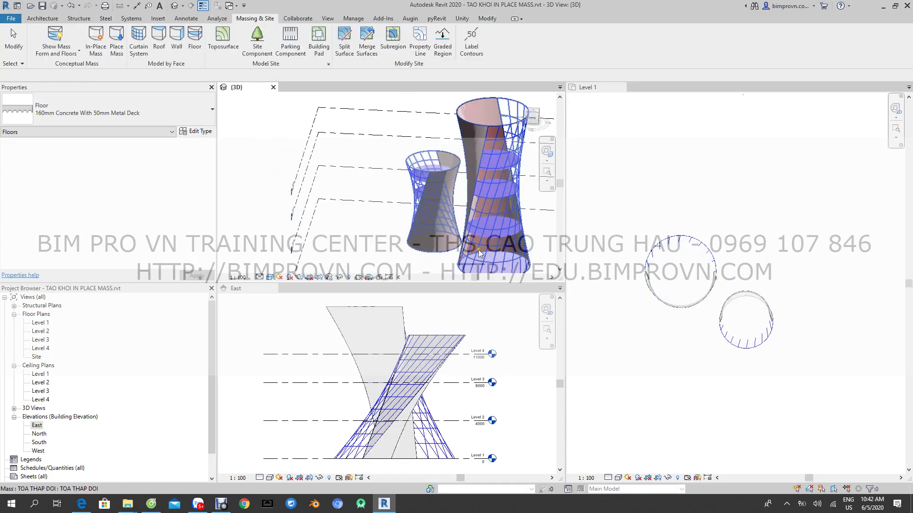
{"action": "scroll", "coordinate": [427, 242], "scroll_direction": "up", "scroll_amount": 3}
{"action": "middle_click_drag", "start_coordinate": [411, 256], "coordinate": [416, 122], "text": "shift"}
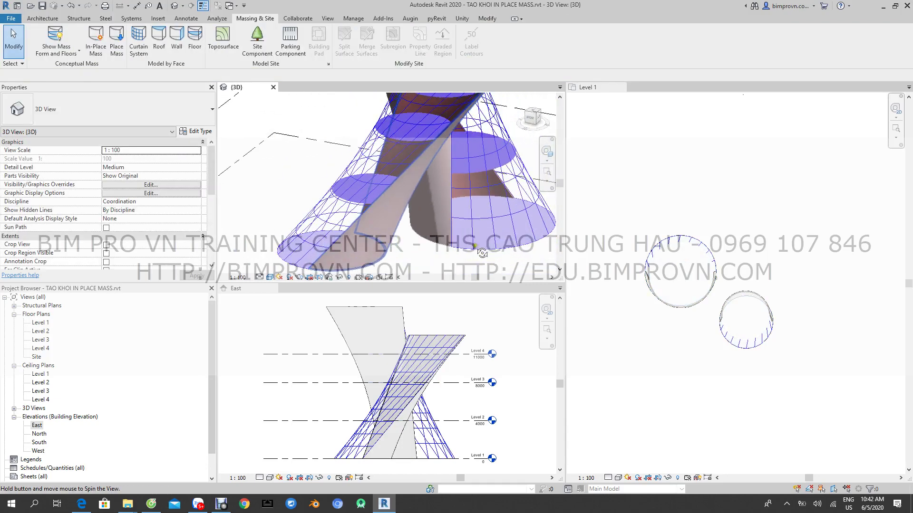
{"action": "left_click", "coordinate": [194, 43]}
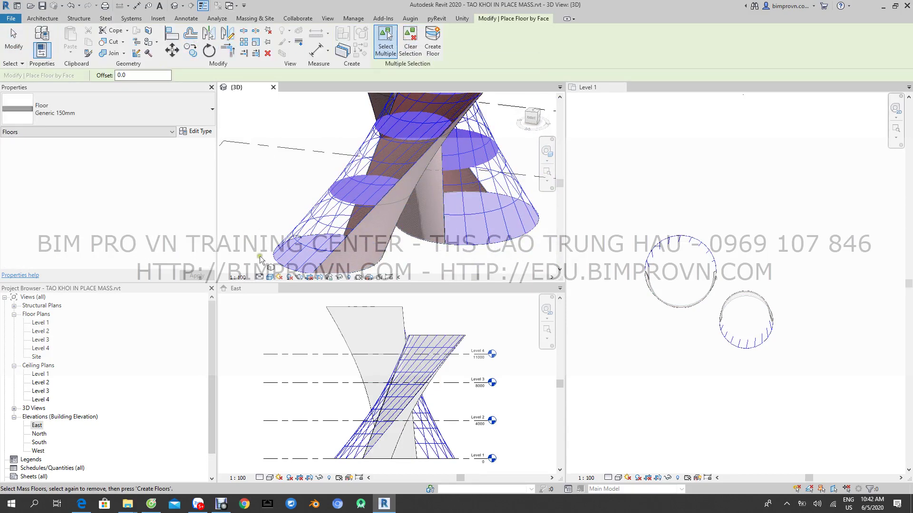
{"action": "left_click", "coordinate": [283, 260]}
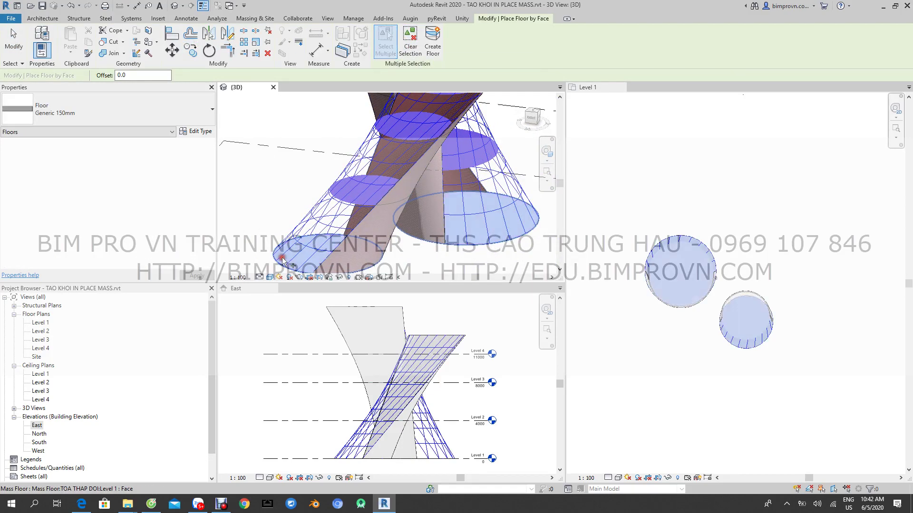
{"action": "left_click", "coordinate": [341, 195]}
{"action": "left_click", "coordinate": [393, 136]}
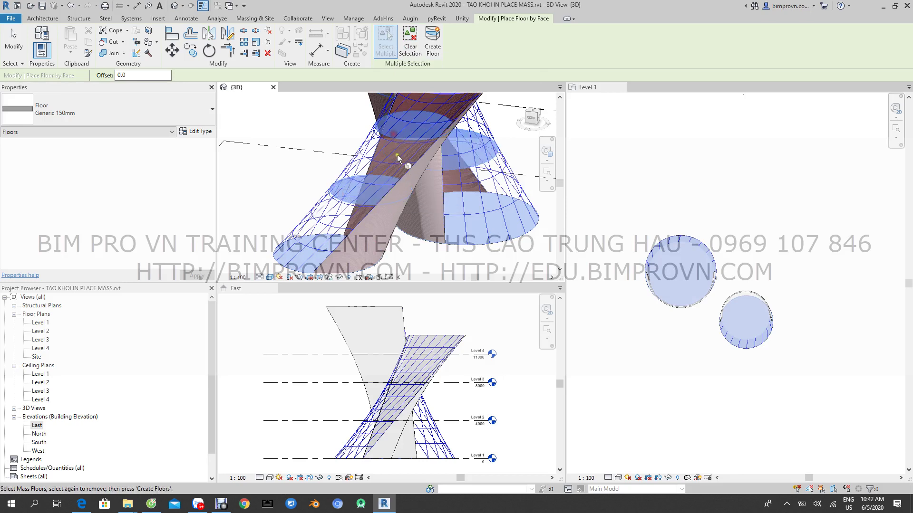
{"action": "middle_click_drag", "start_coordinate": [395, 137], "coordinate": [428, 172]}
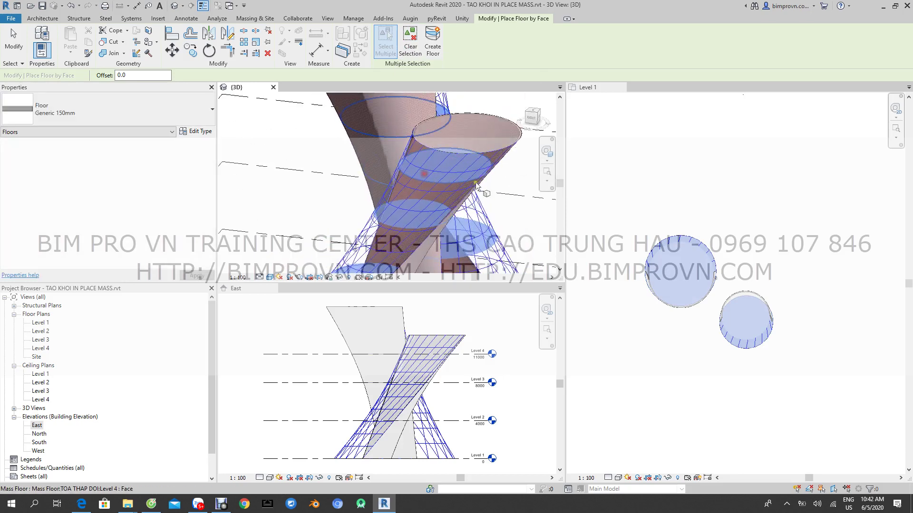
{"action": "key", "text": "Escape"}
{"action": "key", "text": "Escape"}
Create Generic 150mm floor slabs on the picked mass floor faces
{"action": "scroll", "coordinate": [412, 213], "scroll_direction": "up", "scroll_amount": 2}
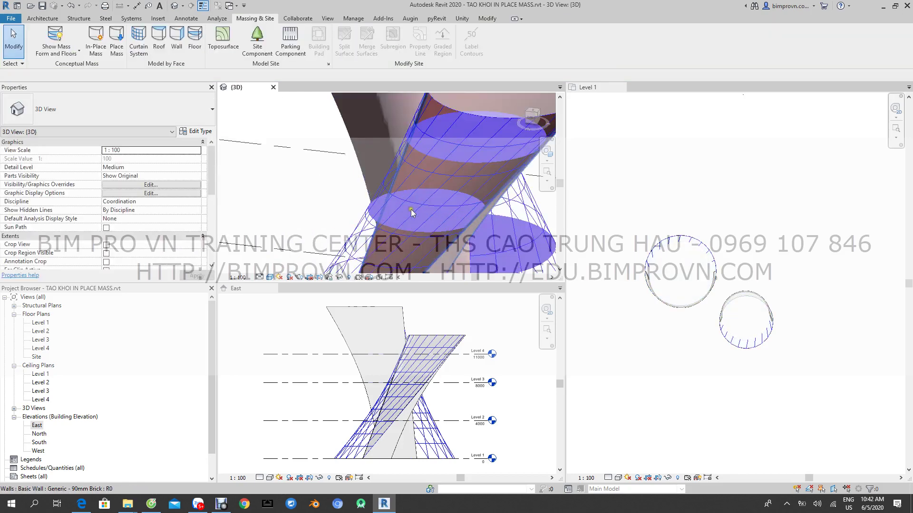
{"action": "mouse_move", "coordinate": [360, 235]}
{"action": "middle_mouse_down", "text": "shift"}
{"action": "mouse_move", "coordinate": [326, 208]}
{"action": "mouse_move", "coordinate": [397, 227]}
{"action": "mouse_move", "coordinate": [331, 215]}
{"action": "middle_mouse_up", "text": "shift"}
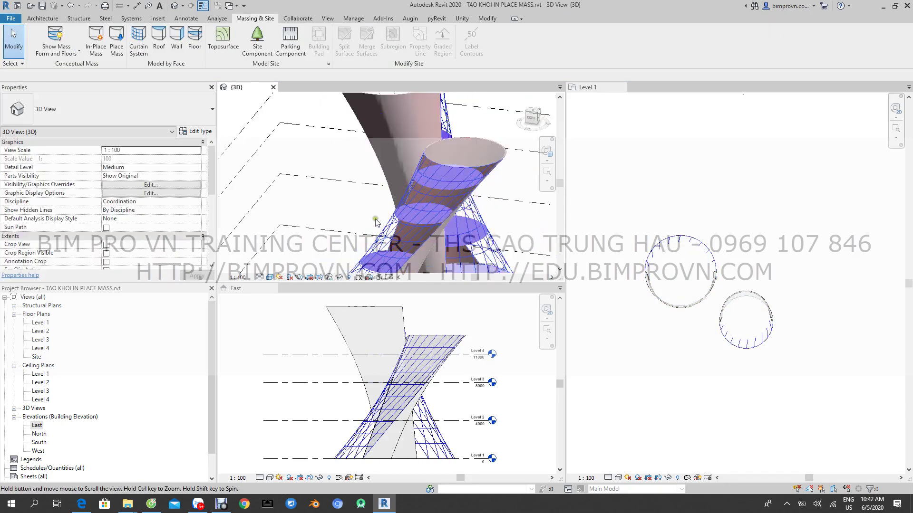
{"action": "left_click", "coordinate": [195, 38]}
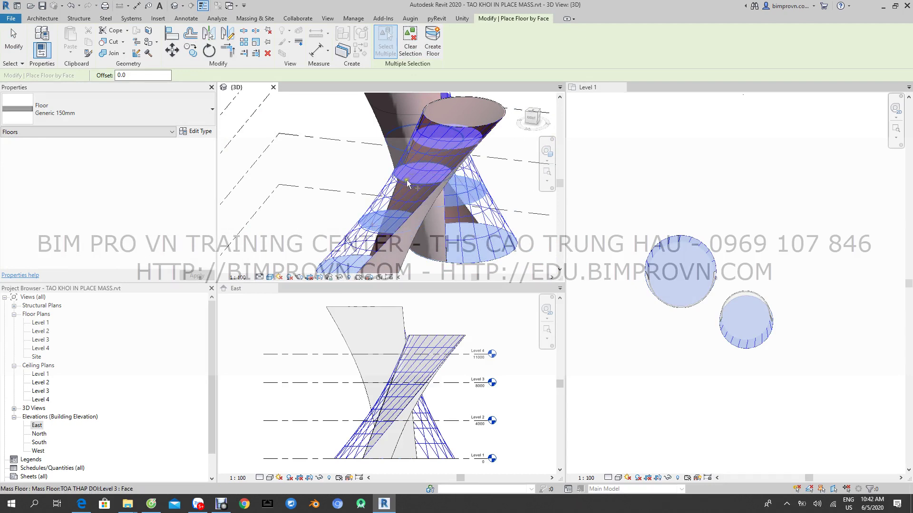
{"action": "scroll", "coordinate": [411, 181], "scroll_direction": "up", "scroll_amount": 1}
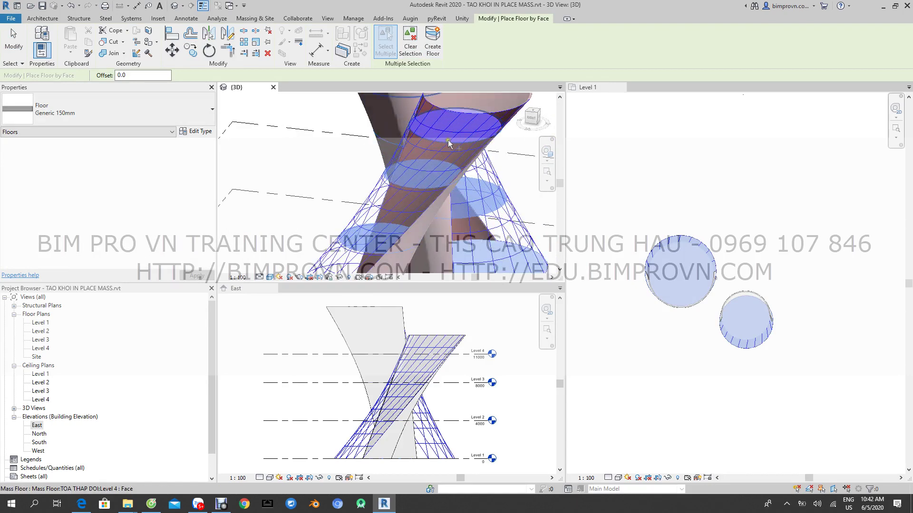
{"action": "left_click", "coordinate": [433, 40]}
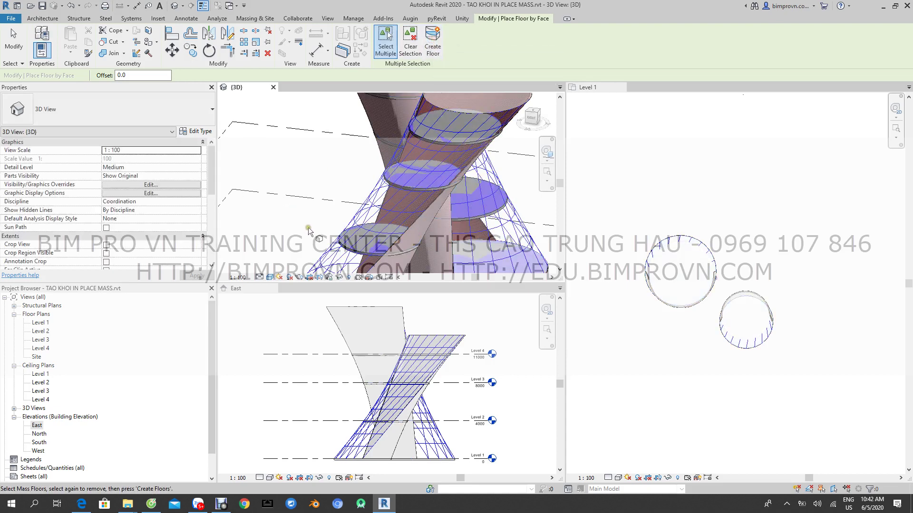
{"action": "key", "text": "Escape"}
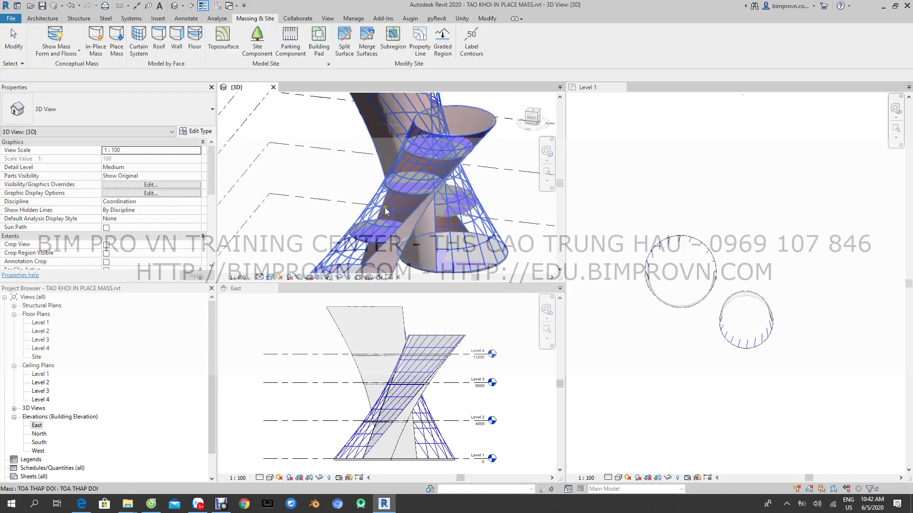
{"action": "middle_click_drag", "start_coordinate": [313, 224], "coordinate": [496, 199], "text": "shift"}
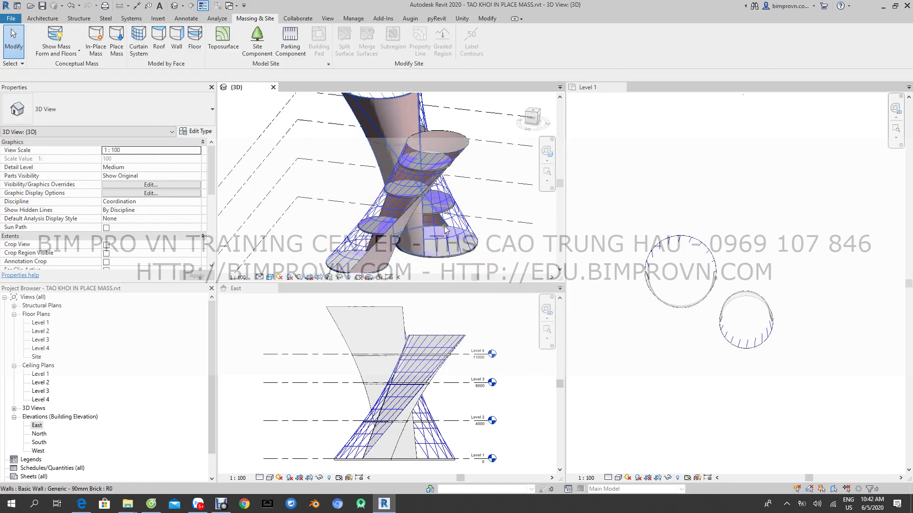
{"action": "left_click", "coordinate": [459, 215]}
{"action": "middle_click_drag", "start_coordinate": [459, 215], "coordinate": [340, 149], "text": "shift"}
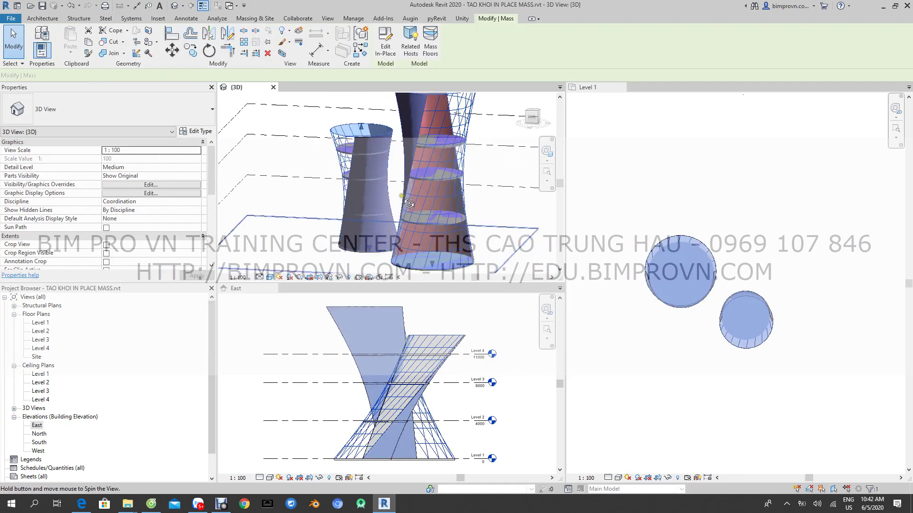
{"action": "scroll", "coordinate": [340, 149], "scroll_direction": "up", "scroll_amount": 2}
{"action": "scroll", "coordinate": [438, 135], "scroll_direction": "up", "scroll_amount": 2}
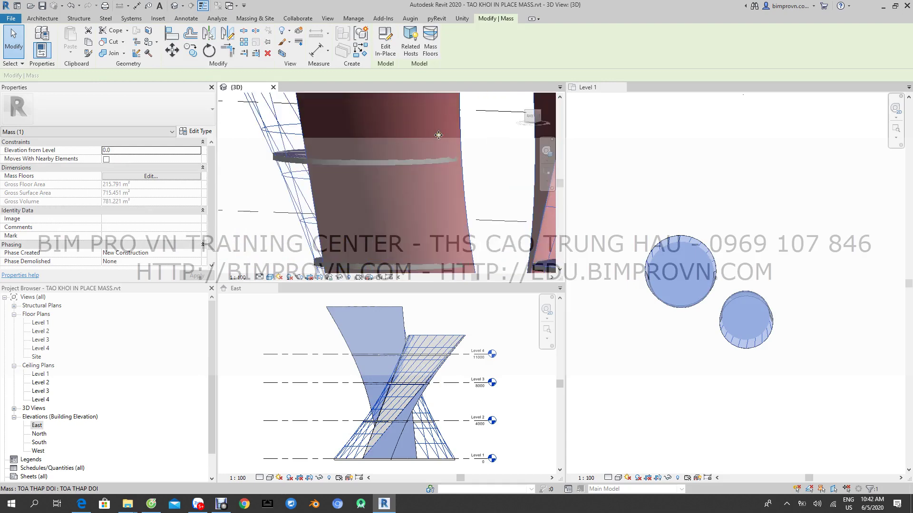
{"action": "scroll", "coordinate": [446, 159], "scroll_direction": "up", "scroll_amount": 2}
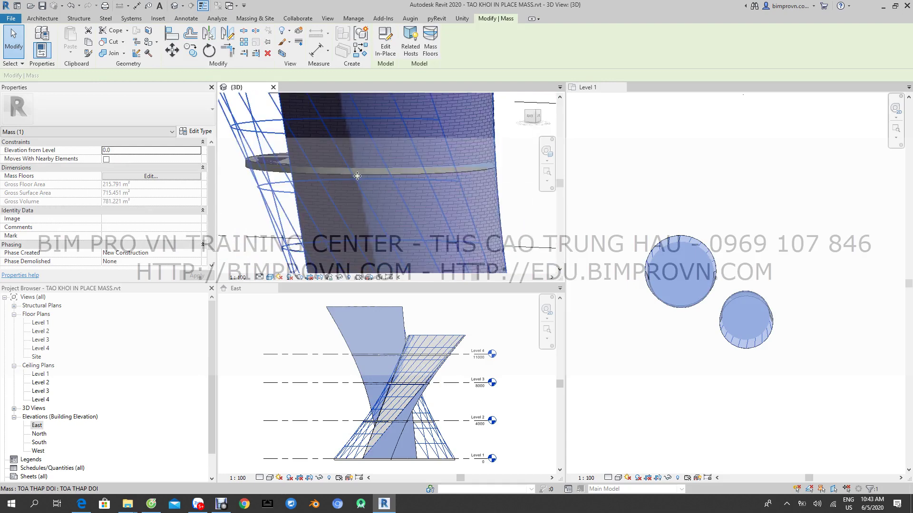
{"action": "scroll", "coordinate": [357, 176], "scroll_direction": "down", "scroll_amount": 3}
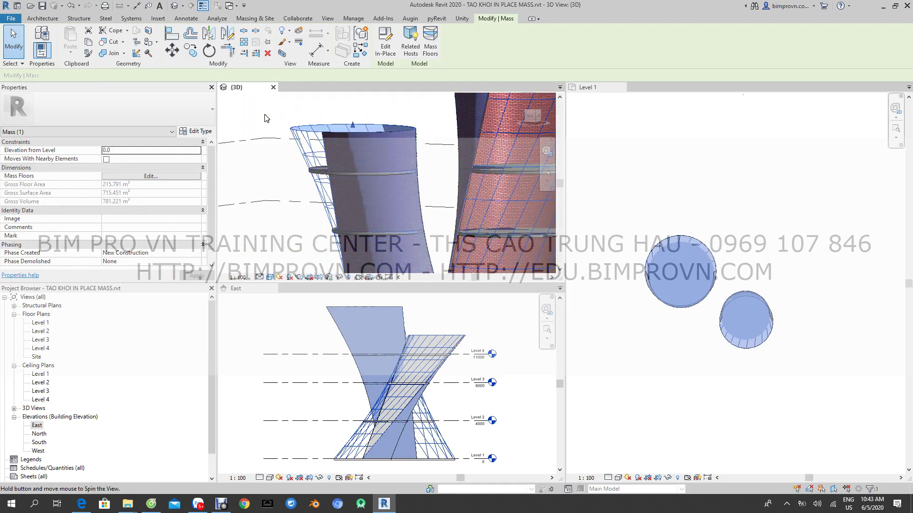
{"action": "middle_click_drag", "start_coordinate": [265, 118], "coordinate": [292, 190], "text": "shift"}
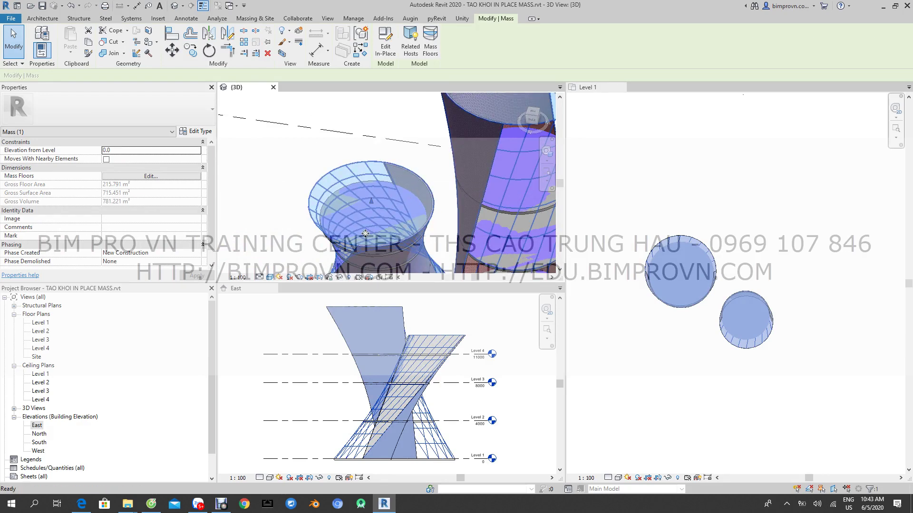
{"action": "left_click", "coordinate": [287, 216]}
{"action": "mouse_move", "coordinate": [293, 242]}
{"action": "middle_mouse_down", "text": "shift"}
{"action": "mouse_move", "coordinate": [324, 199]}
{"action": "mouse_move", "coordinate": [359, 177]}
{"action": "middle_mouse_up", "text": "shift"}
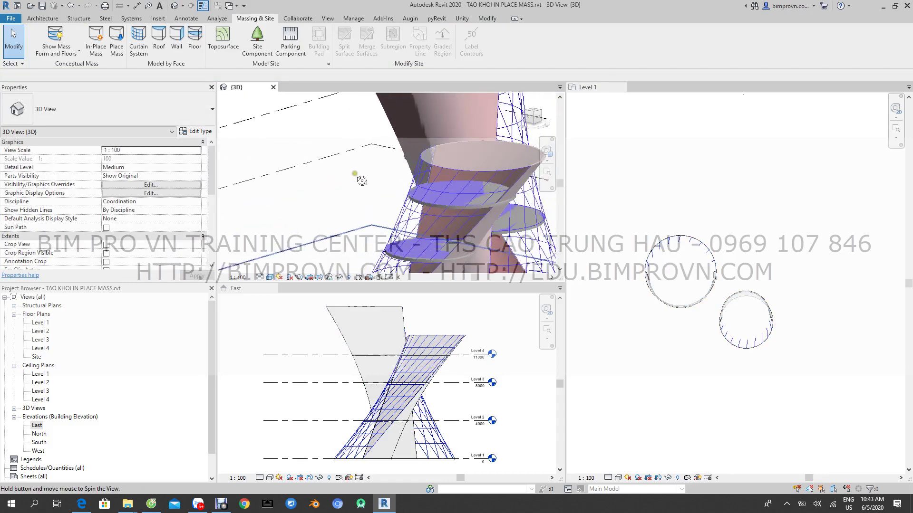
Add a Generic - 125mm roof on the first tower's top face
{"action": "left_click", "coordinate": [169, 45]}
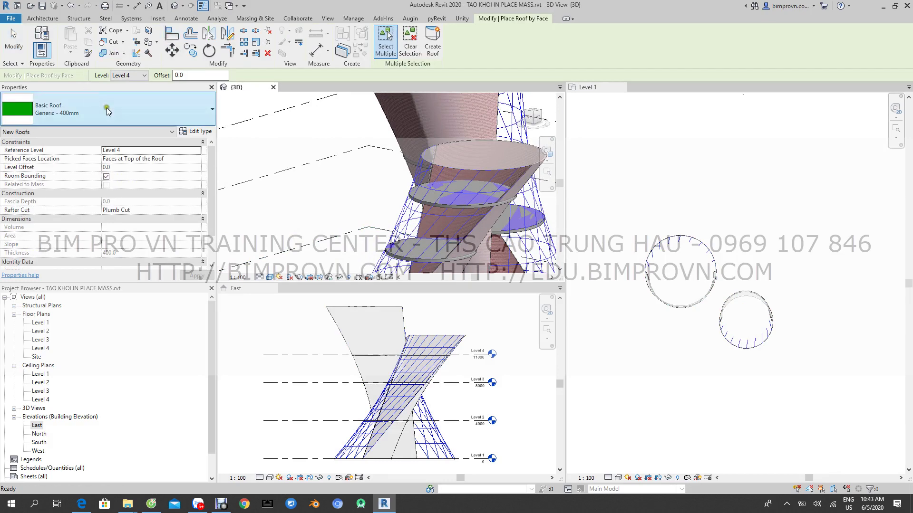
{"action": "left_click", "coordinate": [208, 112]}
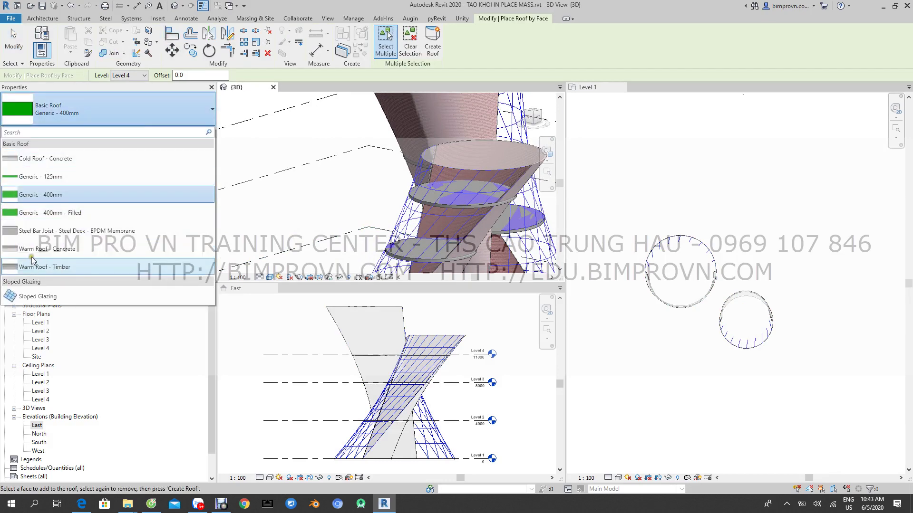
{"action": "left_click", "coordinate": [40, 177]}
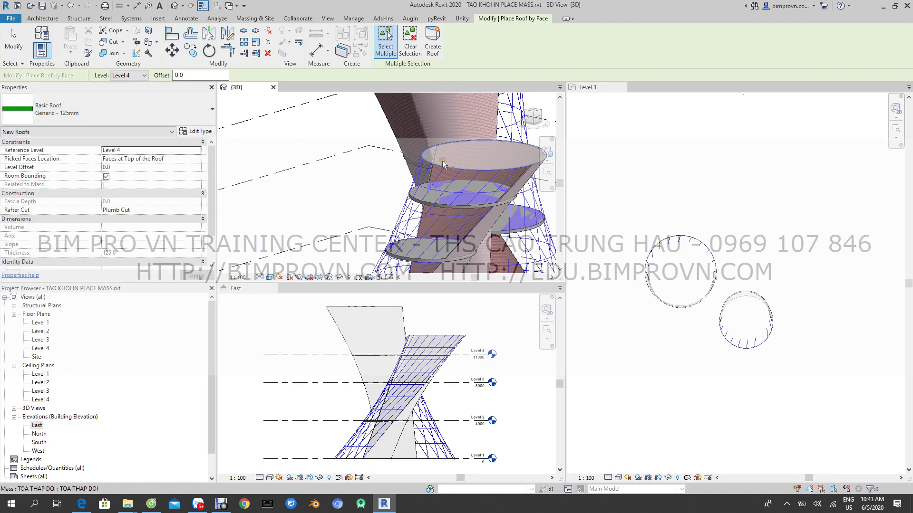
{"action": "left_click", "coordinate": [458, 164]}
{"action": "left_click", "coordinate": [438, 46]}
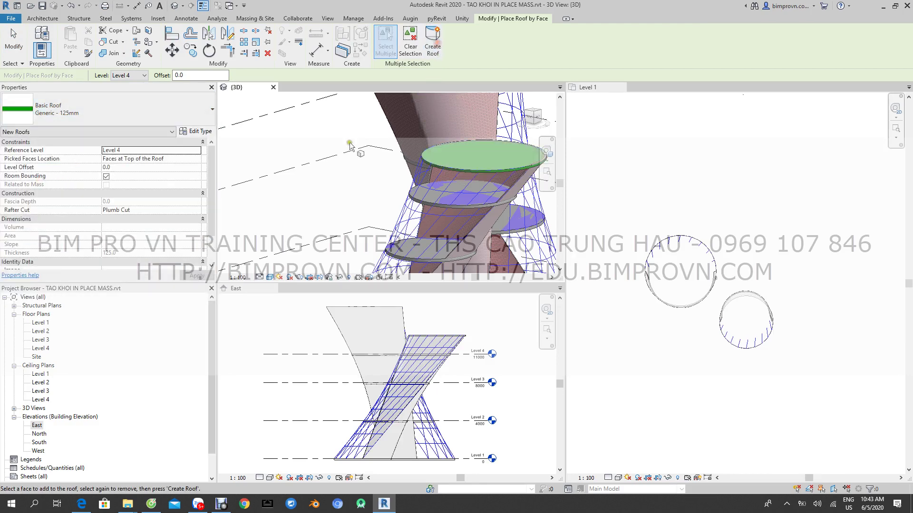
Add a matching roof on the other tower's top face
{"action": "middle_click_drag", "start_coordinate": [352, 152], "coordinate": [332, 186], "text": "shift"}
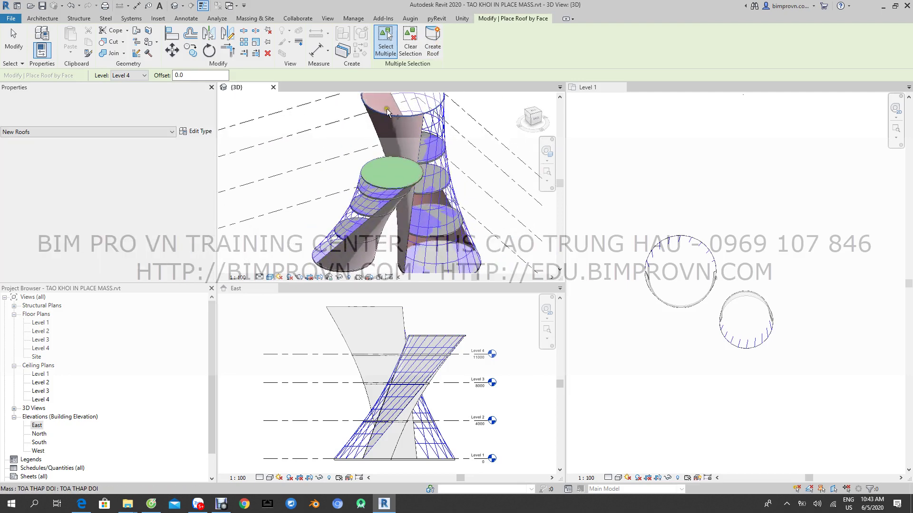
{"action": "left_click", "coordinate": [390, 104]}
{"action": "left_click", "coordinate": [434, 51]}
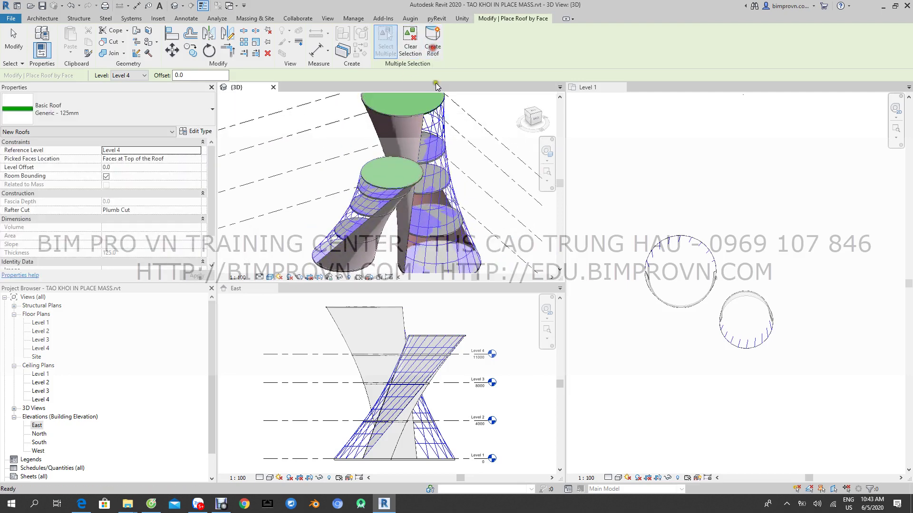
{"action": "scroll", "coordinate": [480, 137], "scroll_direction": "down", "scroll_amount": 3}
{"action": "key", "text": "Escape"}
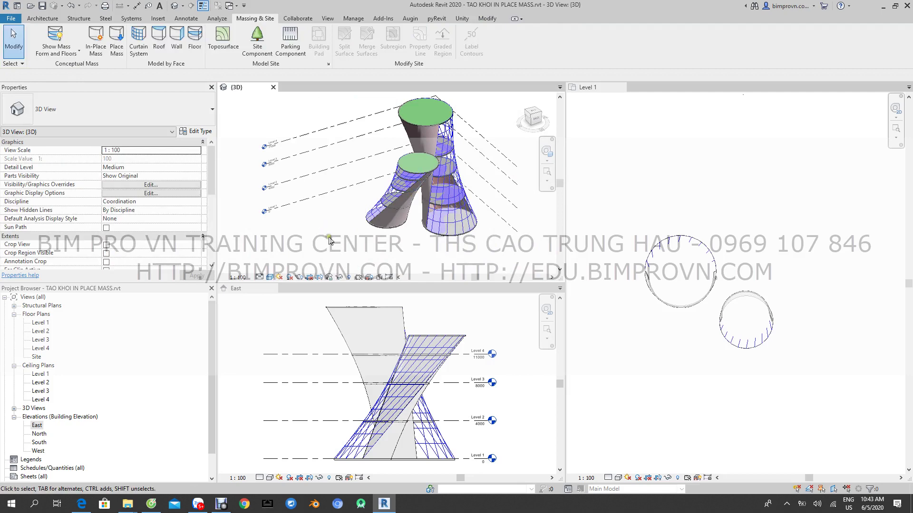
Window-select both towers in the Level 1 plan and filter to only the Mass category
{"action": "middle_click_drag", "start_coordinate": [330, 243], "coordinate": [341, 222], "text": "shift"}
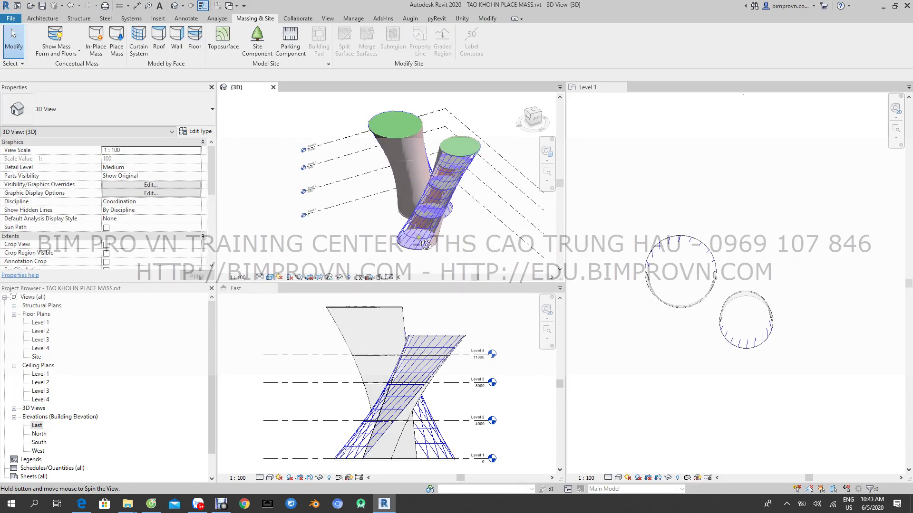
{"action": "middle_click_drag", "start_coordinate": [341, 222], "coordinate": [449, 192], "text": "shift"}
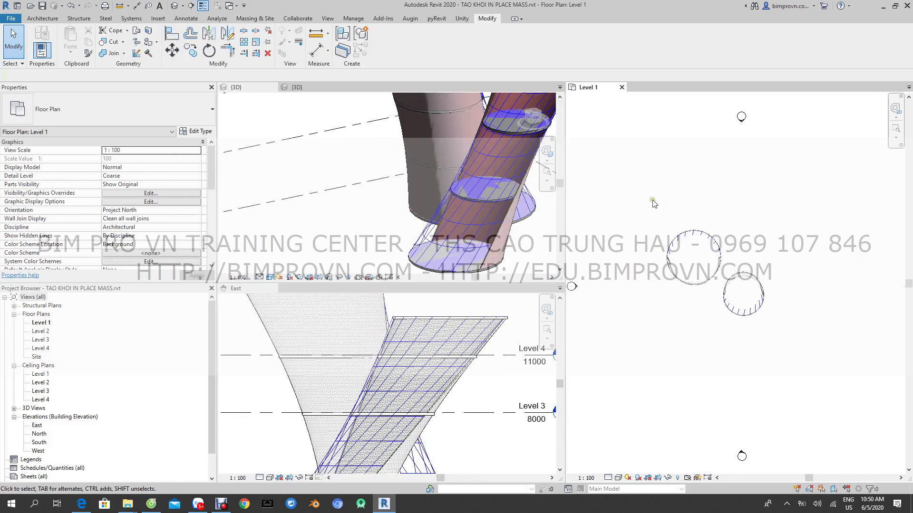
{"action": "left_click_drag", "start_coordinate": [637, 194], "coordinate": [825, 376]}
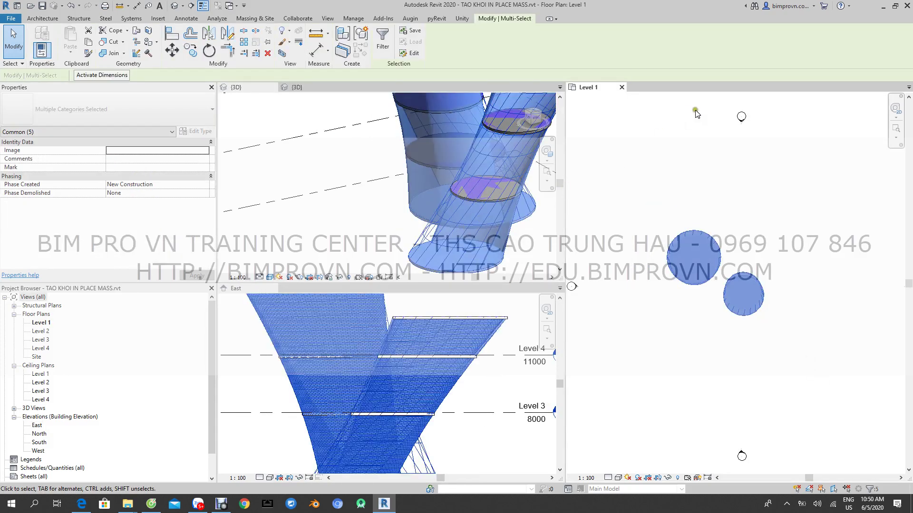
{"action": "left_click", "coordinate": [382, 50]}
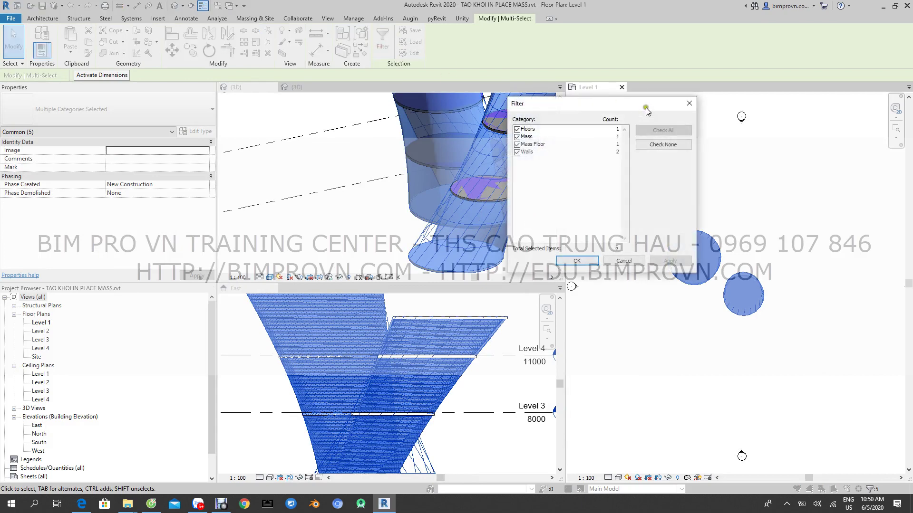
{"action": "left_click", "coordinate": [516, 136]}
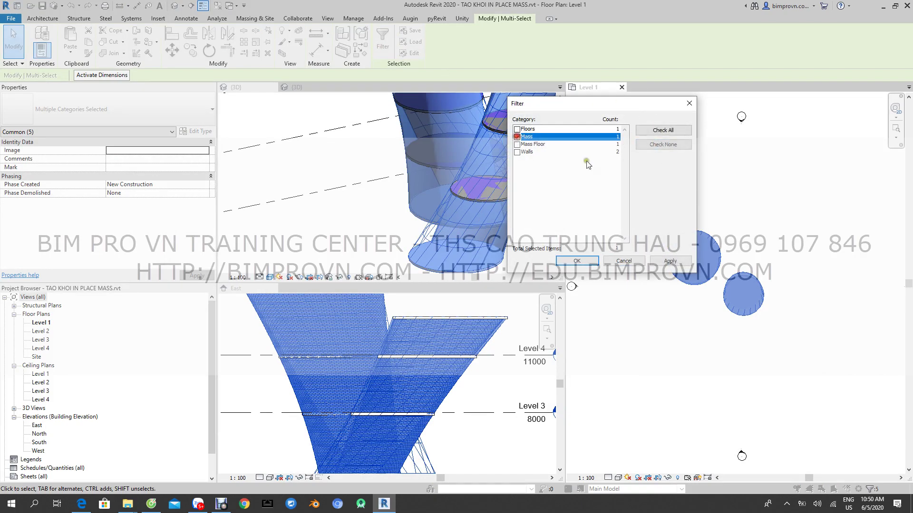
{"action": "left_click", "coordinate": [670, 261]}
{"action": "left_click", "coordinate": [586, 262]}
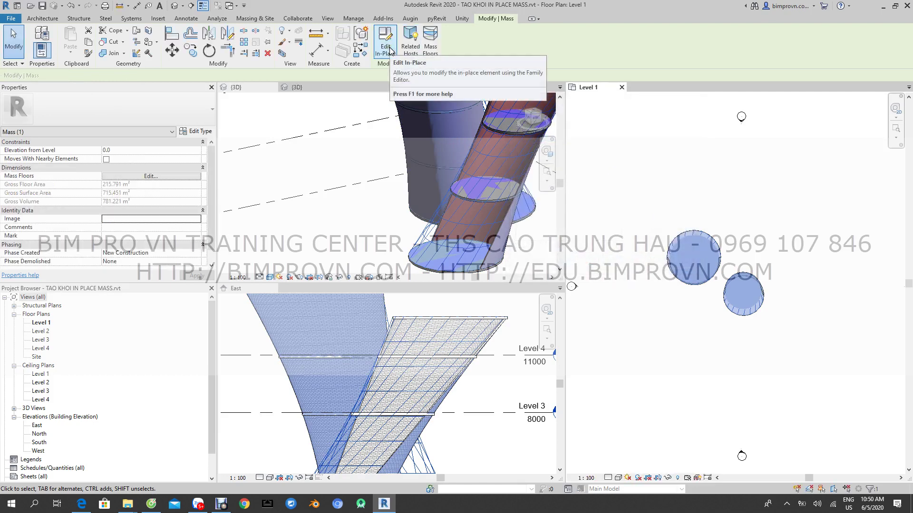
Edit the mass in place and select the slanted tower's divided surface
{"action": "left_click", "coordinate": [387, 48]}
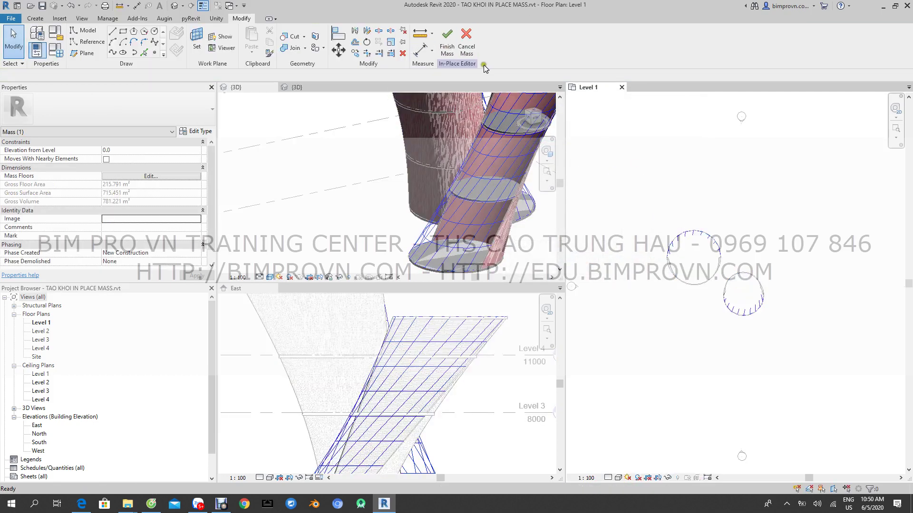
{"action": "left_click", "coordinate": [368, 200]}
{"action": "middle_click_drag", "start_coordinate": [367, 204], "coordinate": [347, 212], "text": "shift"}
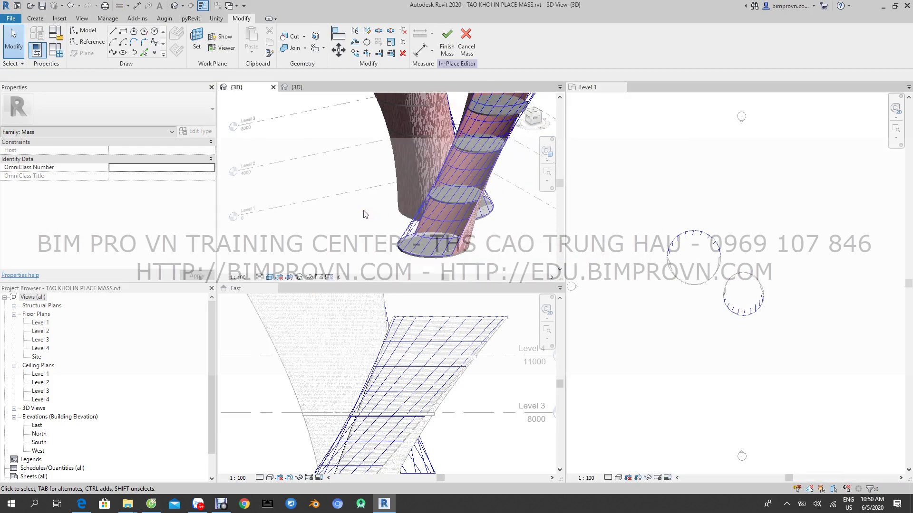
{"action": "left_click", "coordinate": [407, 233]}
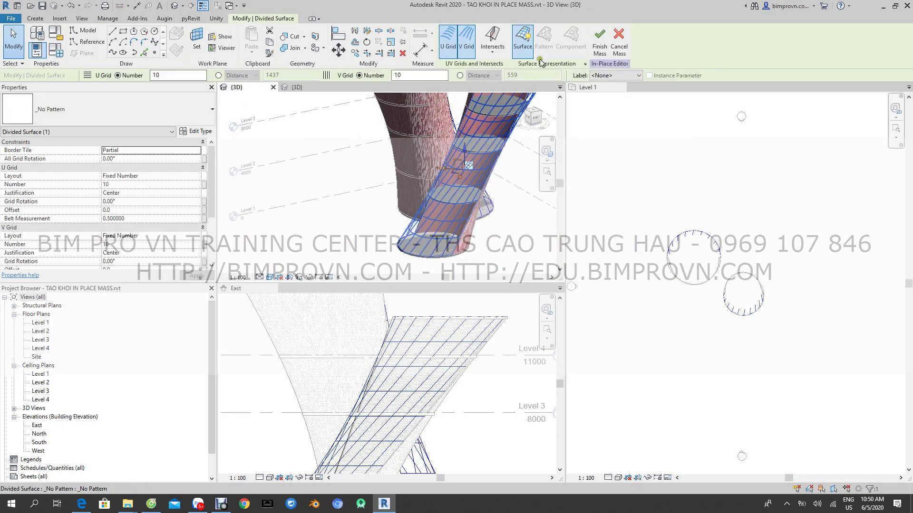
Toggle the surface's Surface and U/V Grid displays, then bring up the pattern type list
{"action": "left_click", "coordinate": [530, 51]}
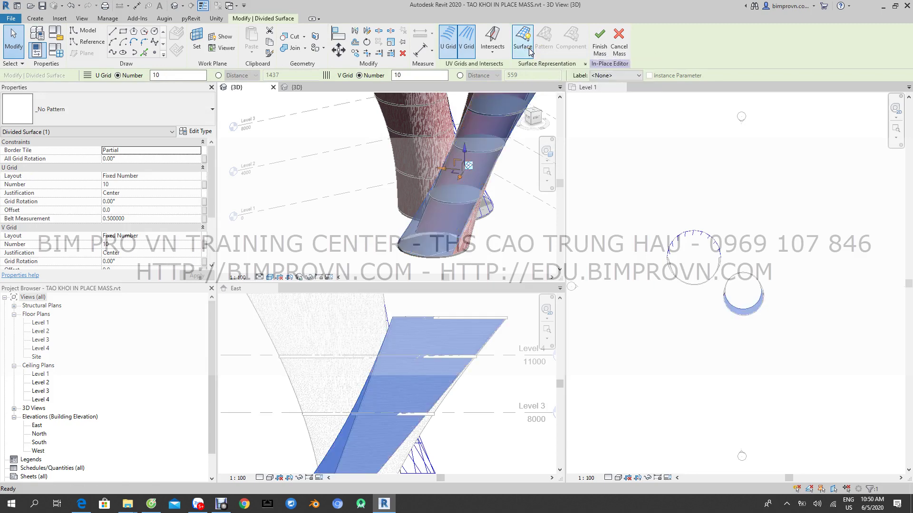
{"action": "left_click", "coordinate": [529, 50]}
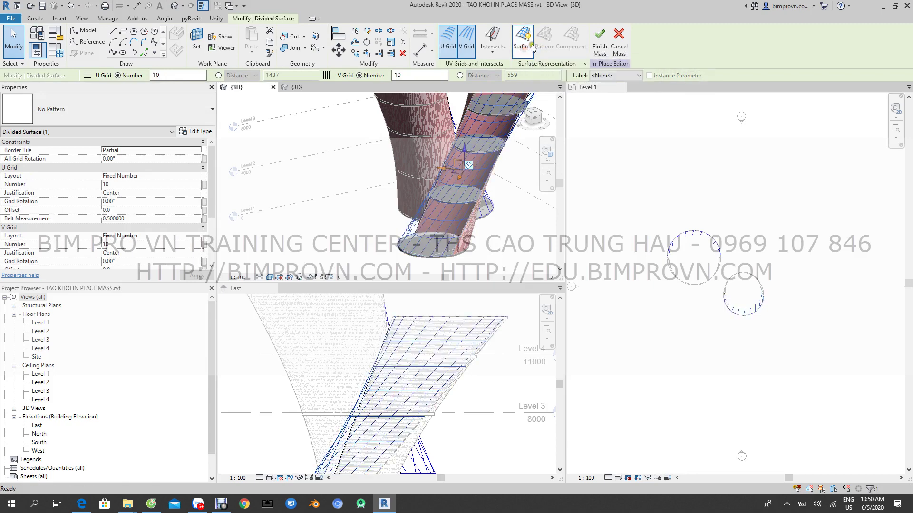
{"action": "left_click", "coordinate": [529, 49]}
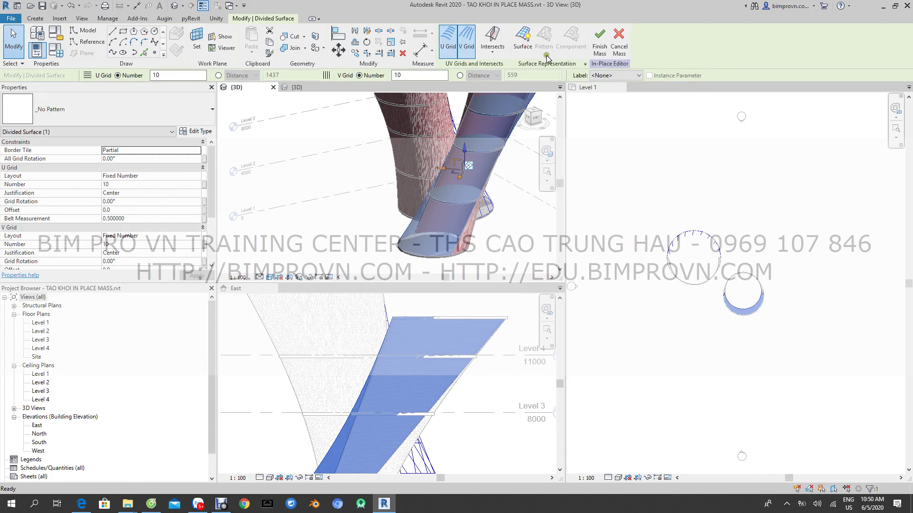
{"action": "left_click", "coordinate": [523, 45]}
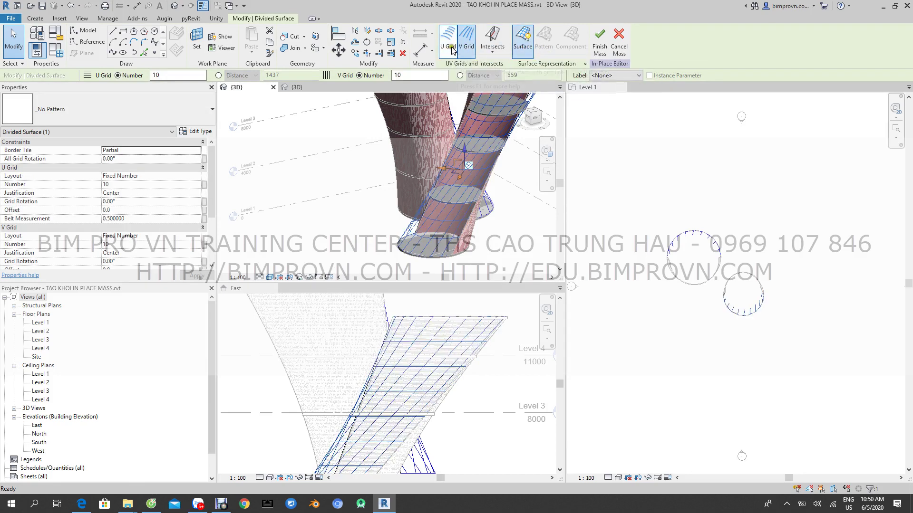
{"action": "left_click", "coordinate": [468, 47]}
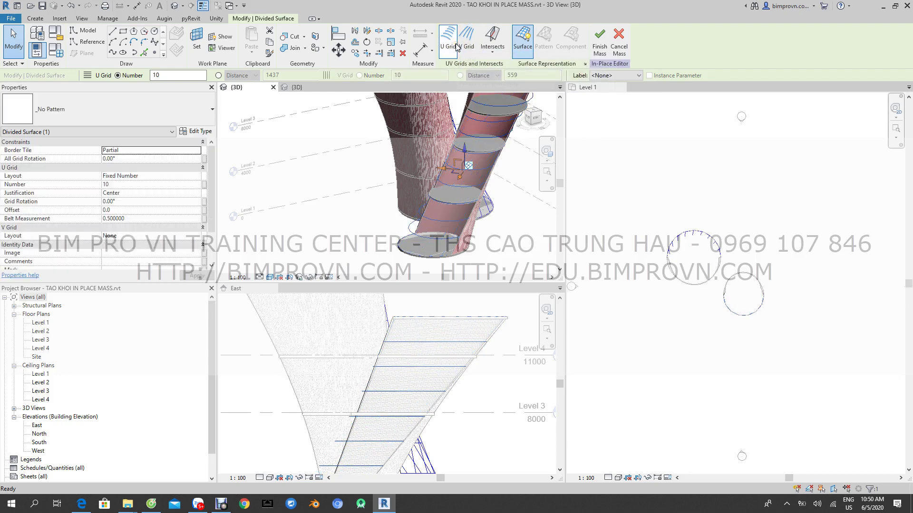
{"action": "left_click", "coordinate": [454, 43]}
{"action": "left_click", "coordinate": [470, 46]}
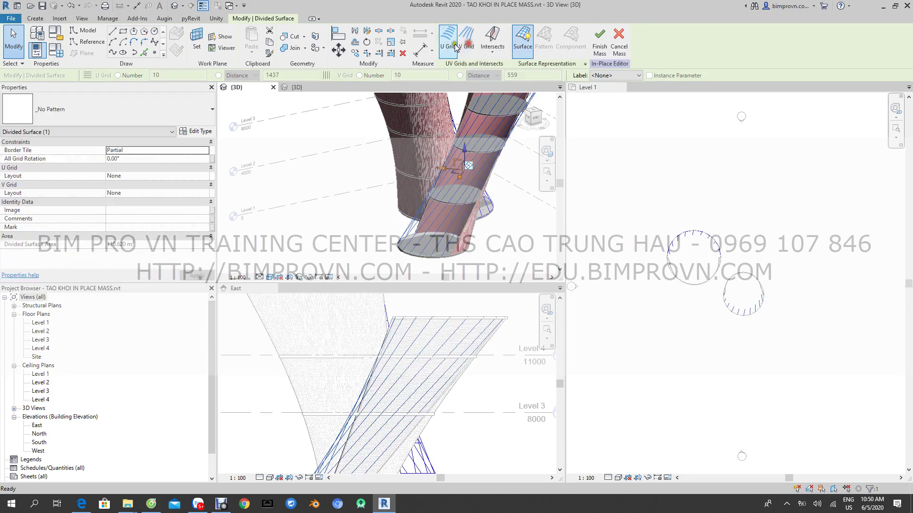
{"action": "left_click", "coordinate": [450, 44]}
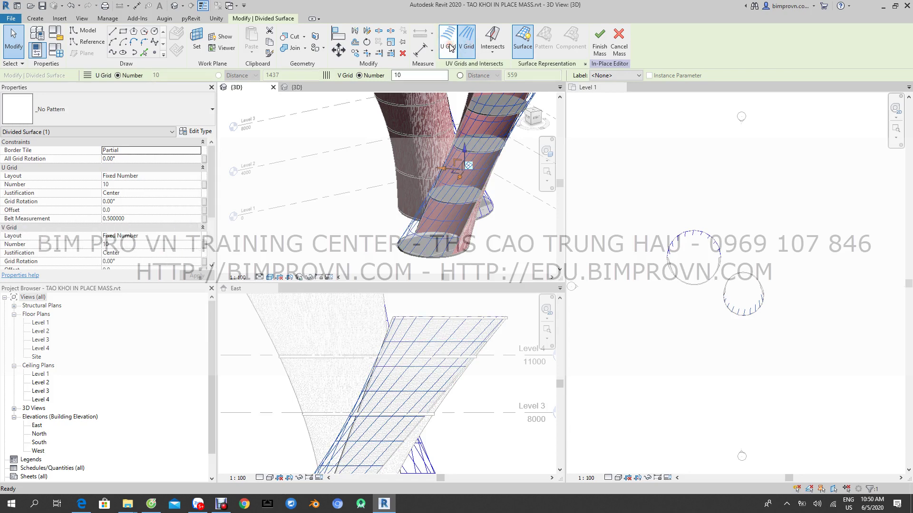
{"action": "left_click", "coordinate": [518, 51]}
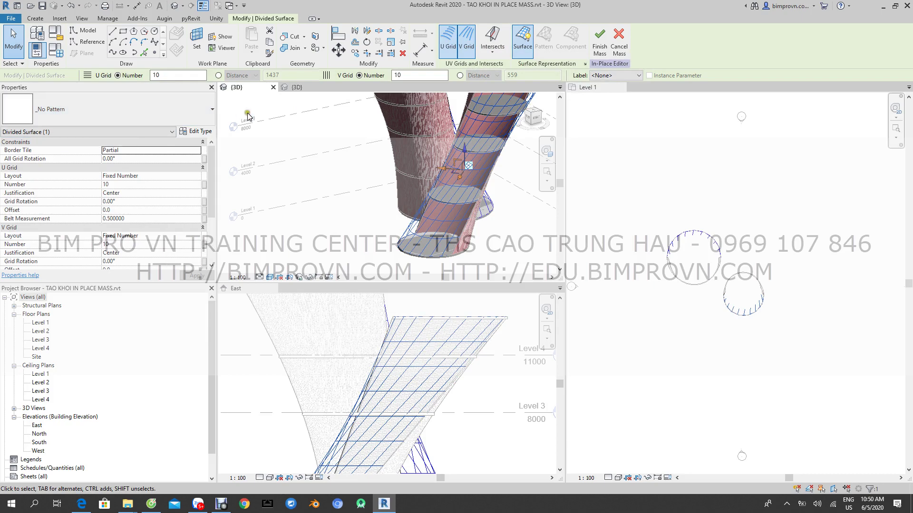
{"action": "left_click", "coordinate": [212, 109]}
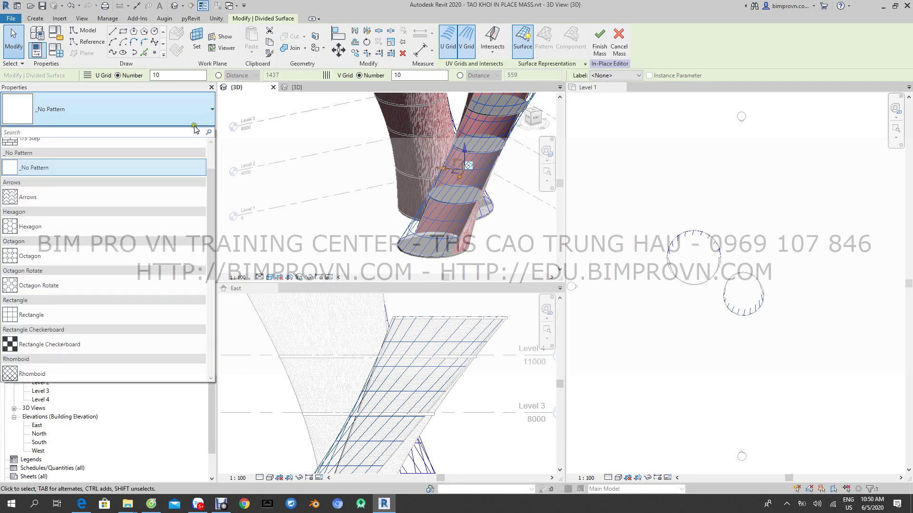
Apply the Hexagon pattern to the slanted tower's 10 by 10 divided surface
{"action": "left_click", "coordinate": [25, 229]}
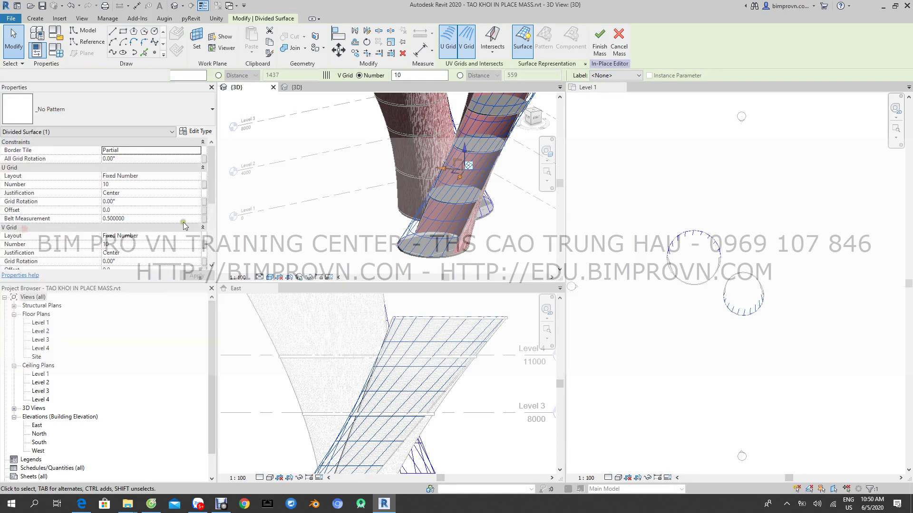
{"action": "left_click", "coordinate": [332, 210]}
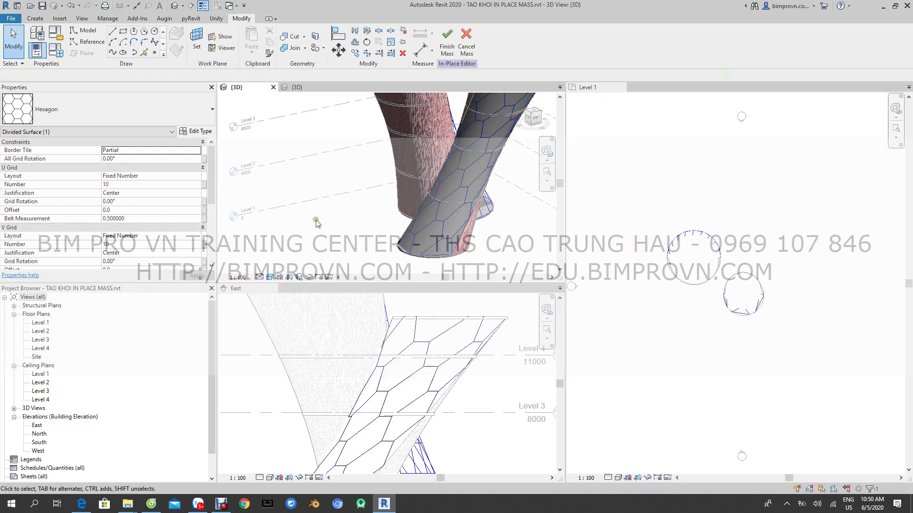
{"action": "left_click", "coordinate": [466, 200]}
{"action": "left_click", "coordinate": [486, 213]}
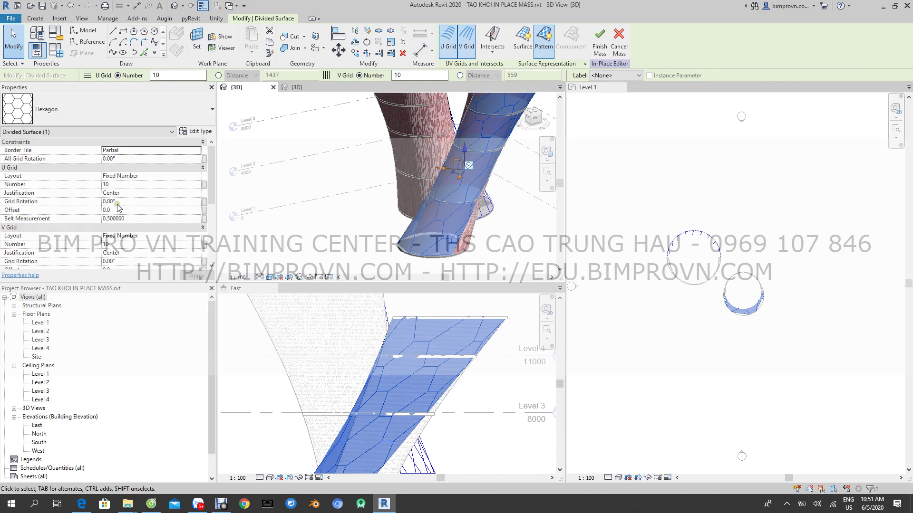
{"action": "left_click_drag", "start_coordinate": [210, 193], "coordinate": [209, 231]}
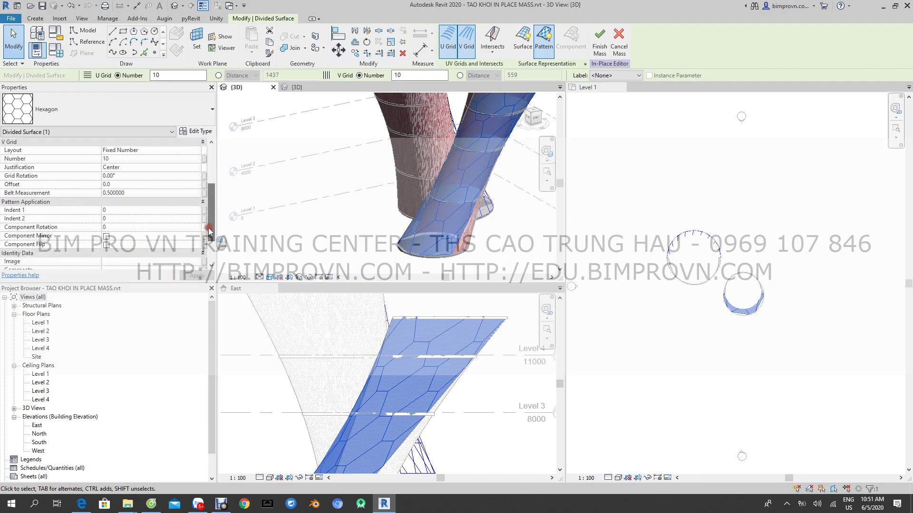
{"action": "mouse_move", "coordinate": [209, 232]}
{"action": "left_mouse_down"}
{"action": "mouse_move", "coordinate": [209, 241]}
{"action": "mouse_move", "coordinate": [210, 233]}
{"action": "left_mouse_up"}
{"action": "key", "text": "Escape"}
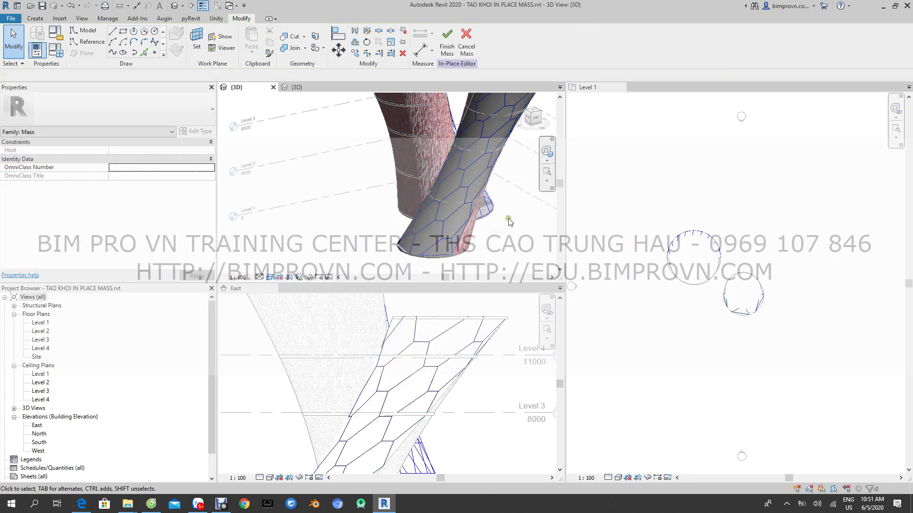
{"action": "scroll", "coordinate": [484, 218], "scroll_direction": "down", "scroll_amount": 2}
Apply Octagon Rotate to the taller tower's divided surface, then Finish Mass
{"action": "left_click", "coordinate": [517, 240]}
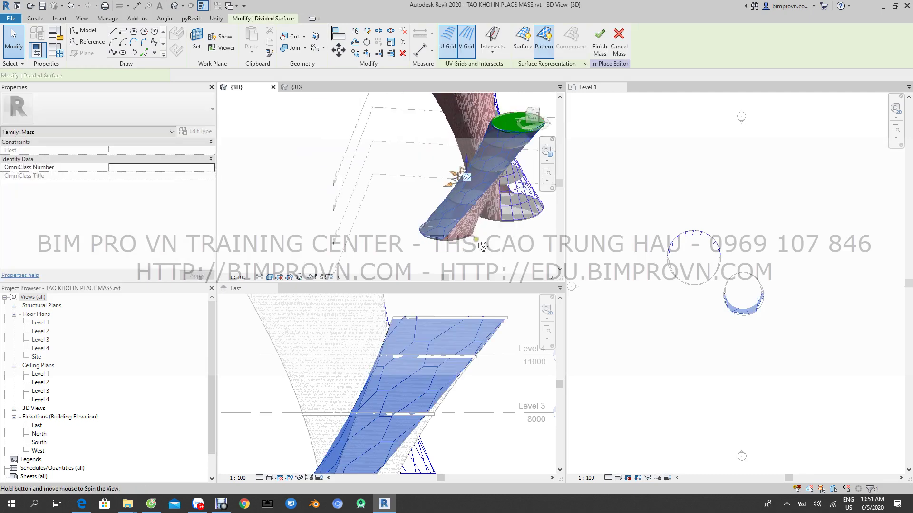
{"action": "middle_click_drag", "start_coordinate": [518, 240], "coordinate": [365, 242], "text": "shift"}
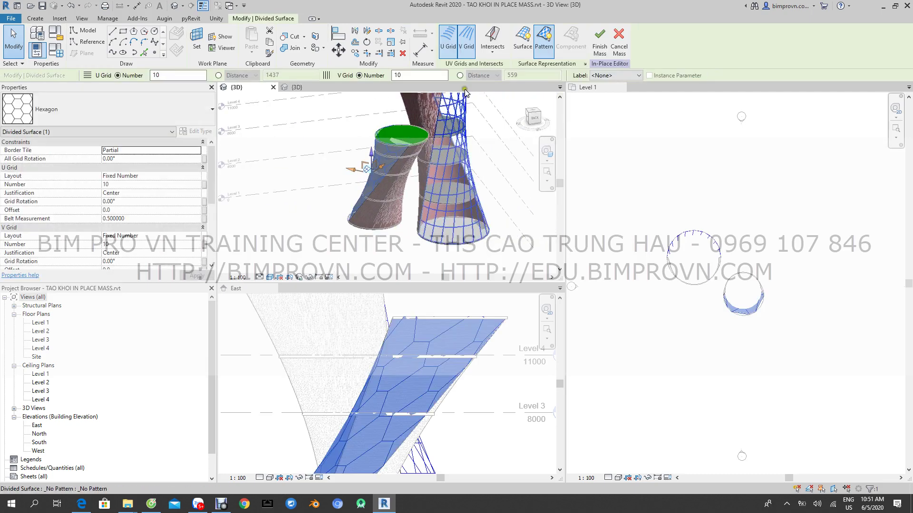
{"action": "left_click", "coordinate": [482, 222]}
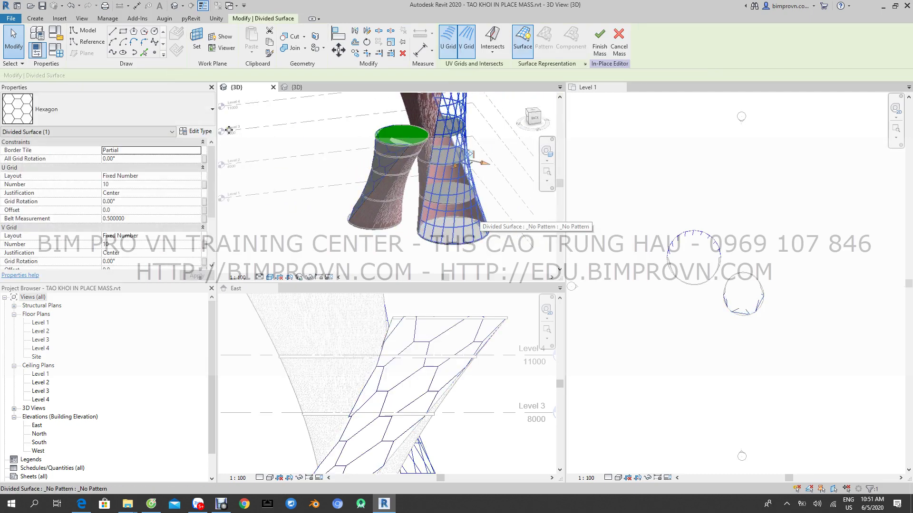
{"action": "left_click", "coordinate": [208, 115]}
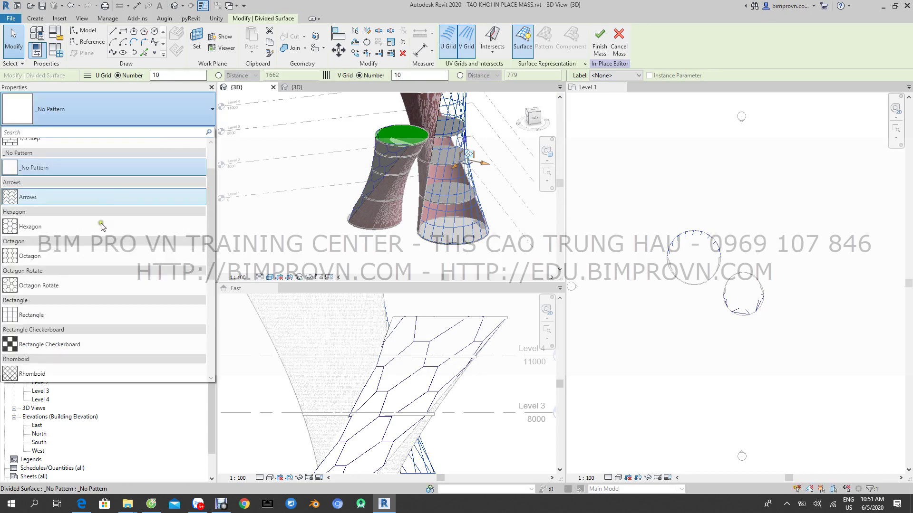
{"action": "left_click", "coordinate": [50, 287]}
{"action": "left_click", "coordinate": [502, 247]}
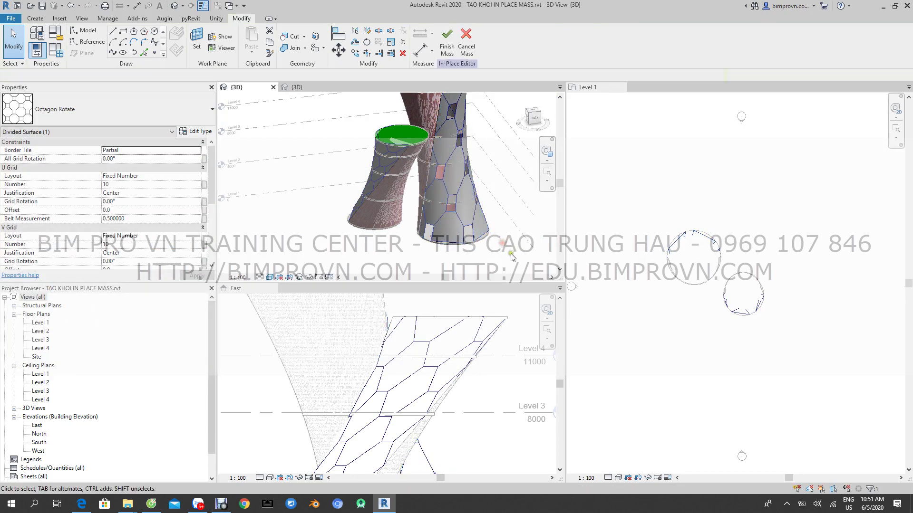
{"action": "left_click", "coordinate": [447, 43]}
{"action": "left_click", "coordinate": [686, 340]}
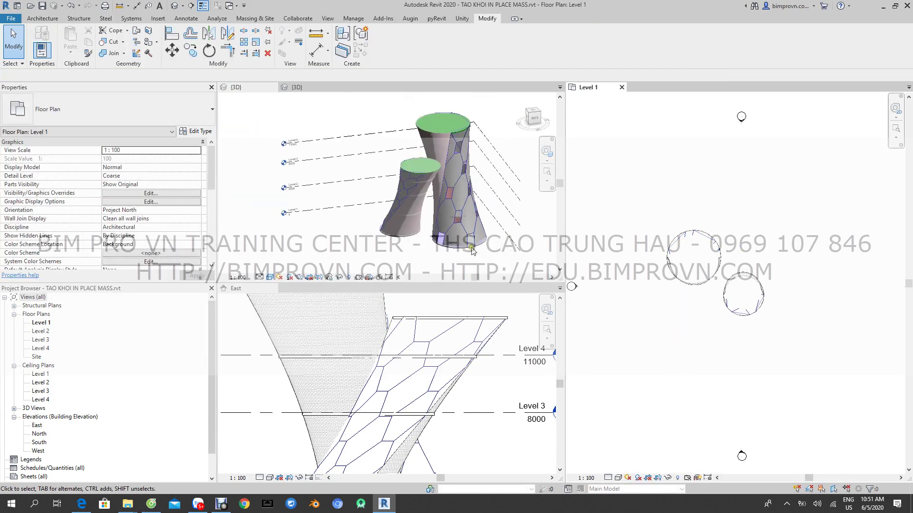
{"action": "left_click", "coordinate": [499, 257]}
{"action": "mouse_move", "coordinate": [507, 255]}
{"action": "middle_mouse_down", "text": "shift"}
{"action": "mouse_move", "coordinate": [455, 249]}
{"action": "mouse_move", "coordinate": [479, 206]}
{"action": "middle_mouse_up", "text": "shift"}
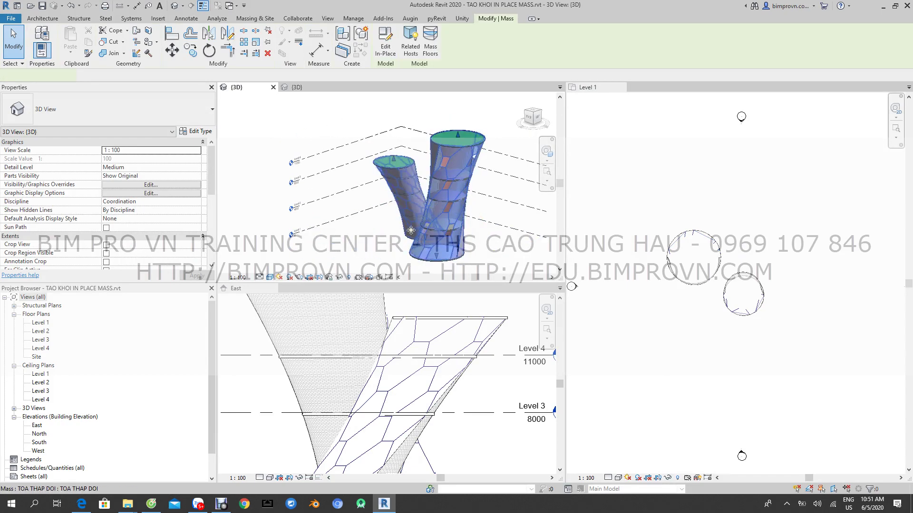
{"action": "left_click", "coordinate": [479, 206]}
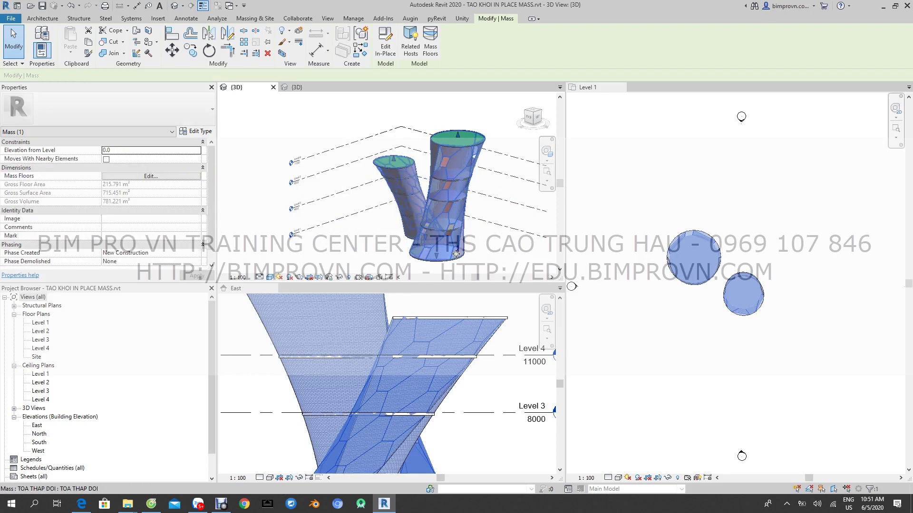
{"action": "left_click", "coordinate": [494, 245]}
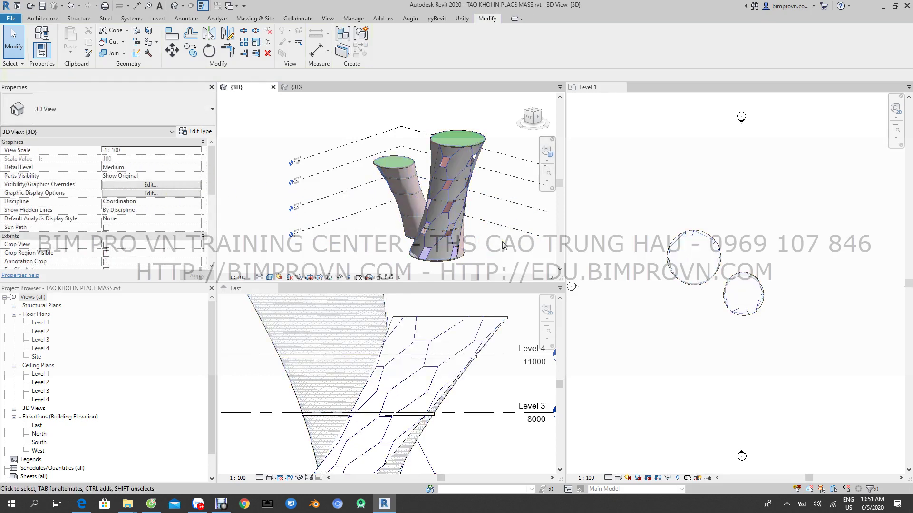
{"action": "left_click", "coordinate": [446, 232]}
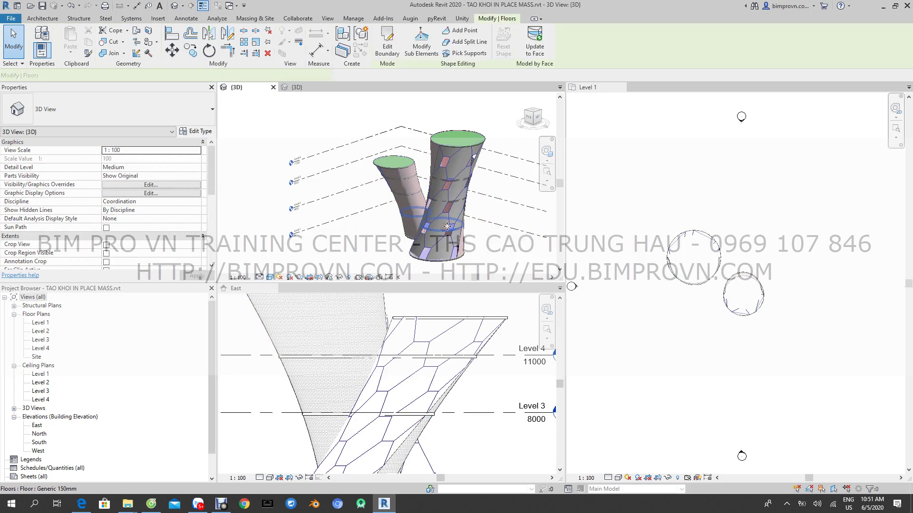
{"action": "left_click", "coordinate": [475, 162]}
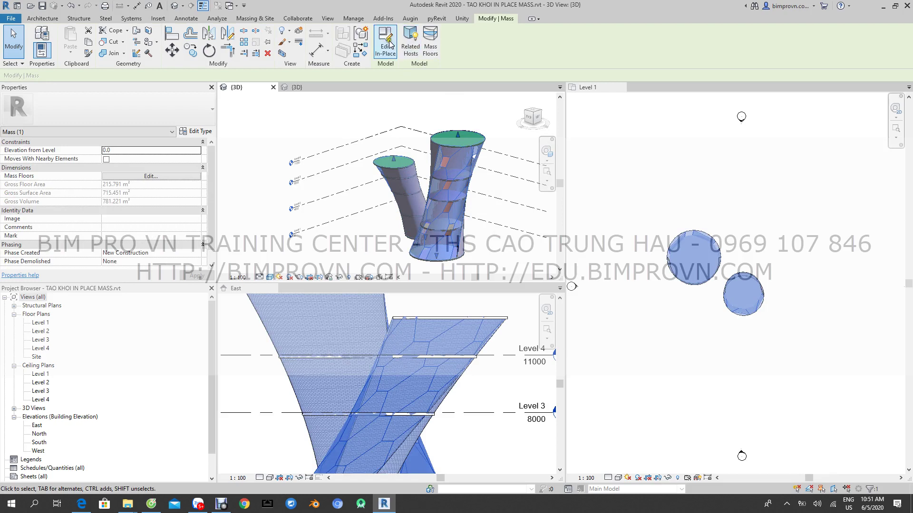
Reopen the mass in place and browse the taller tower's patterns, keeping Octagon Rotate
{"action": "double_click", "coordinate": [479, 233]}
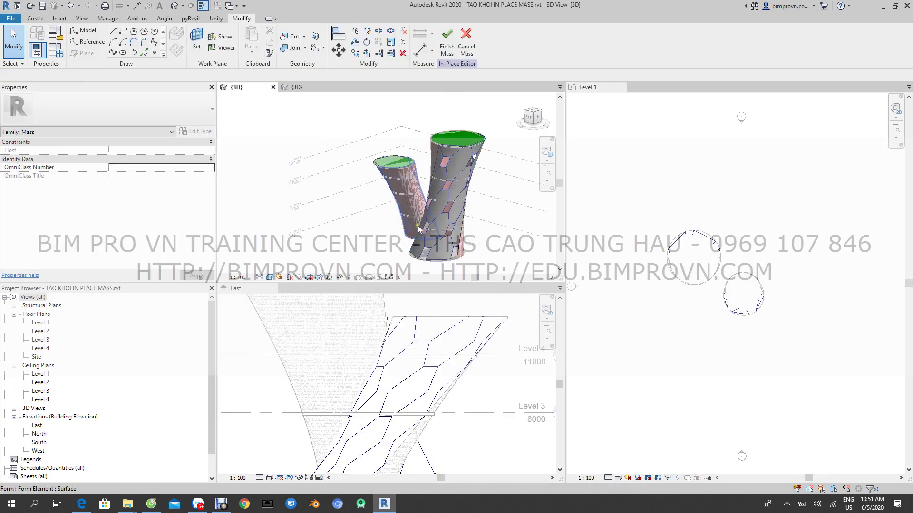
{"action": "left_click", "coordinate": [447, 218]}
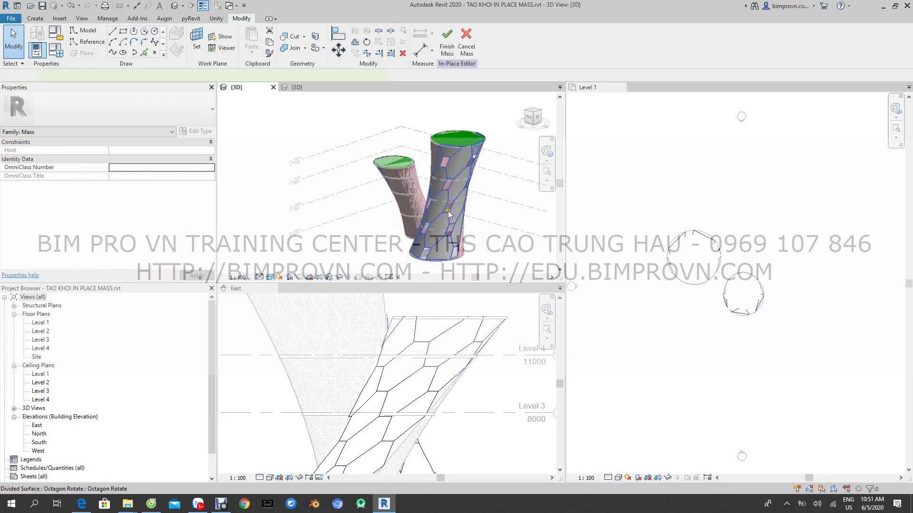
{"action": "left_click", "coordinate": [213, 110]}
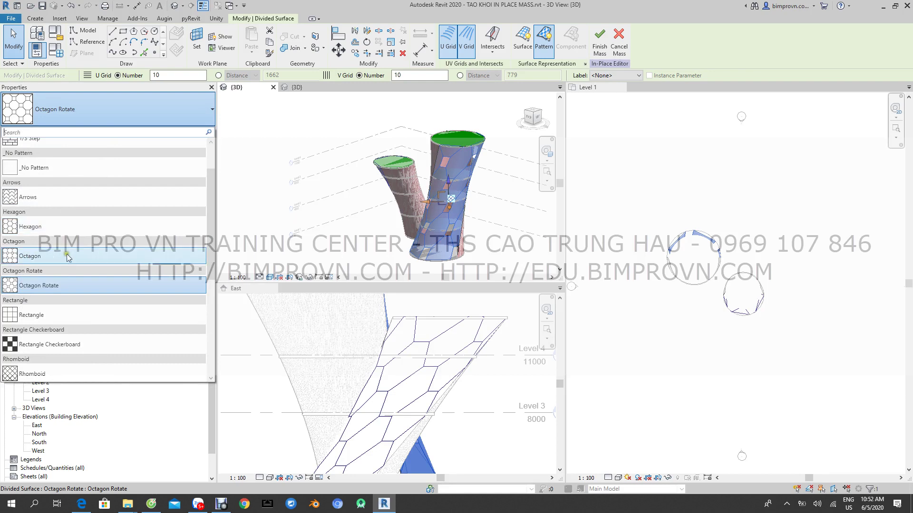
{"action": "scroll", "coordinate": [63, 257], "scroll_direction": "down", "scroll_amount": 1}
{"action": "scroll", "coordinate": [63, 257], "scroll_direction": "down", "scroll_amount": 1}
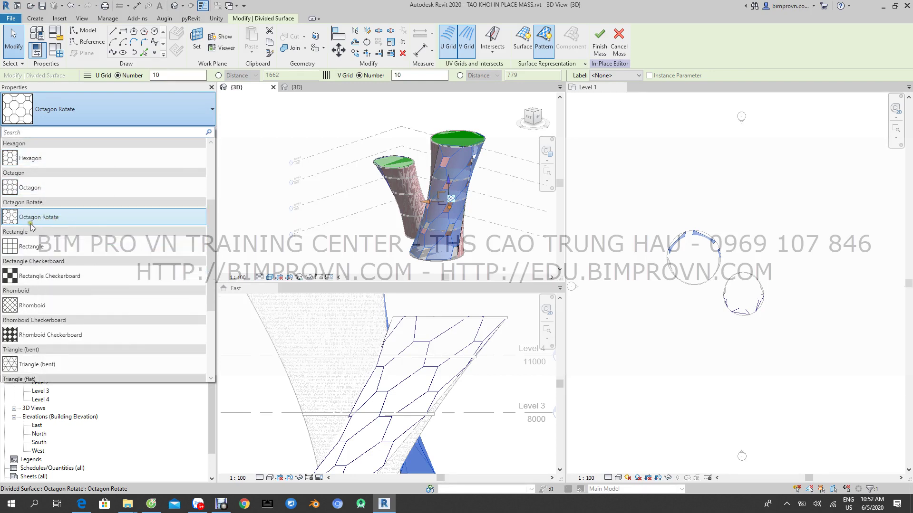
{"action": "scroll", "coordinate": [50, 291], "scroll_direction": "down", "scroll_amount": 1}
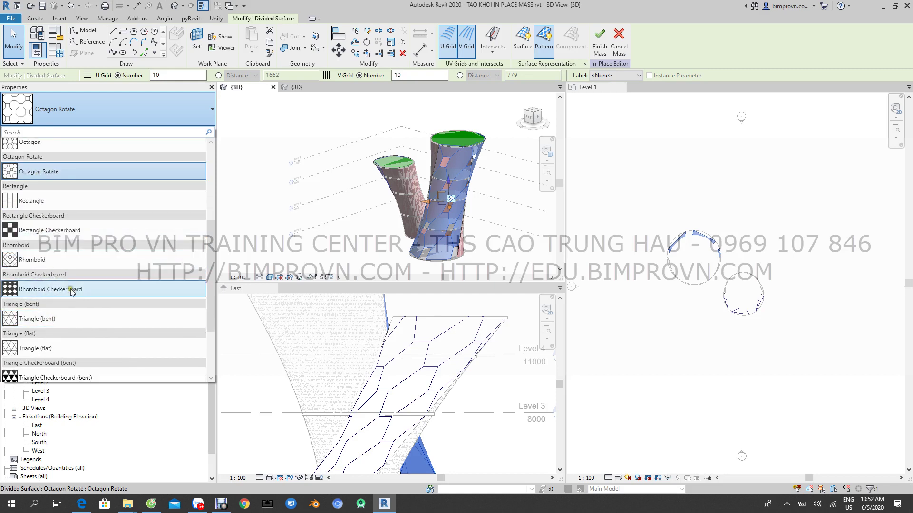
{"action": "scroll", "coordinate": [76, 293], "scroll_direction": "down", "scroll_amount": 1}
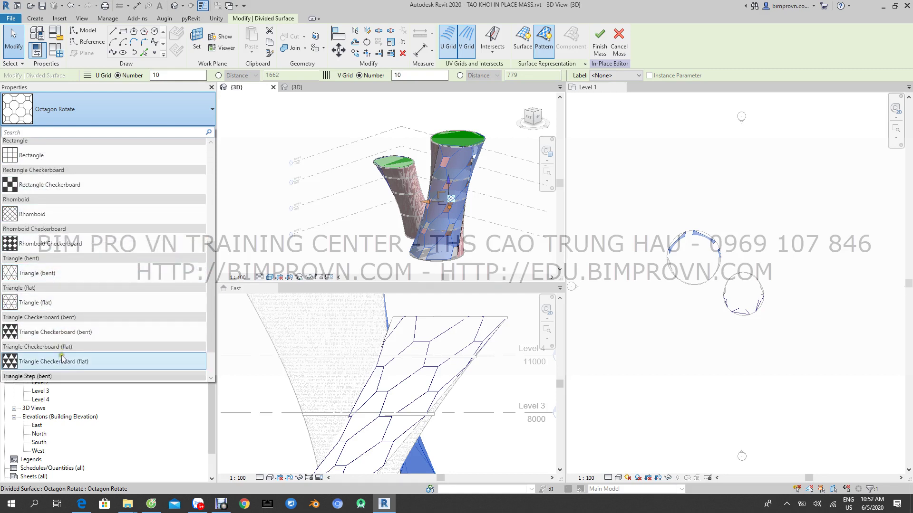
{"action": "scroll", "coordinate": [80, 316], "scroll_direction": "up", "scroll_amount": 2}
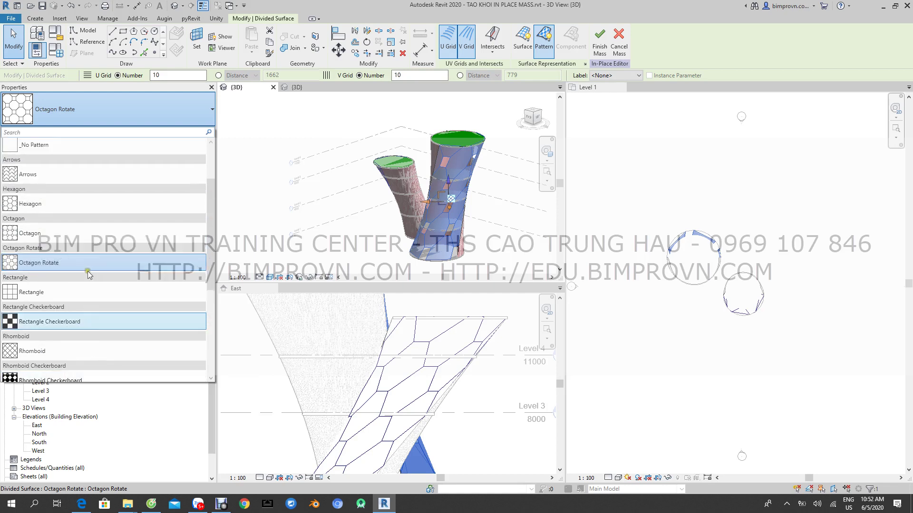
{"action": "scroll", "coordinate": [66, 205], "scroll_direction": "up", "scroll_amount": 2}
{"action": "scroll", "coordinate": [86, 205], "scroll_direction": "up", "scroll_amount": 1}
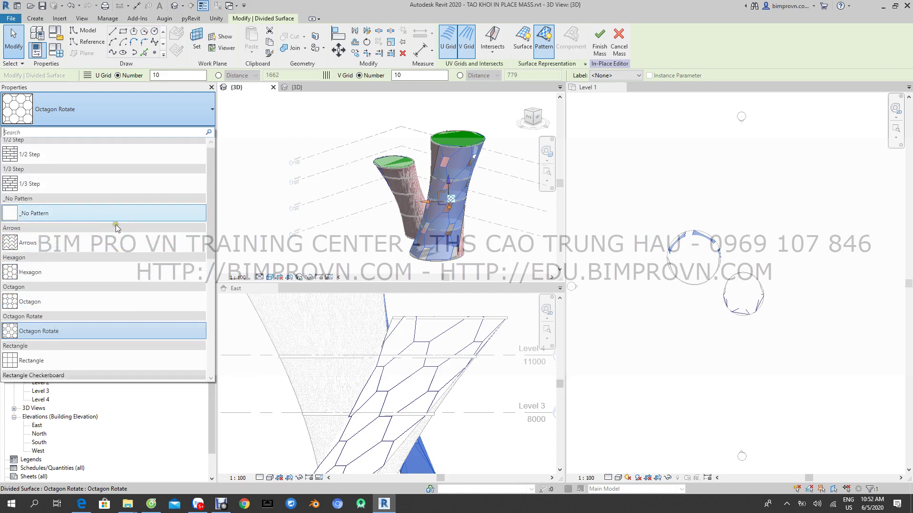
{"action": "left_click", "coordinate": [373, 235]}
{"action": "left_click", "coordinate": [357, 237]}
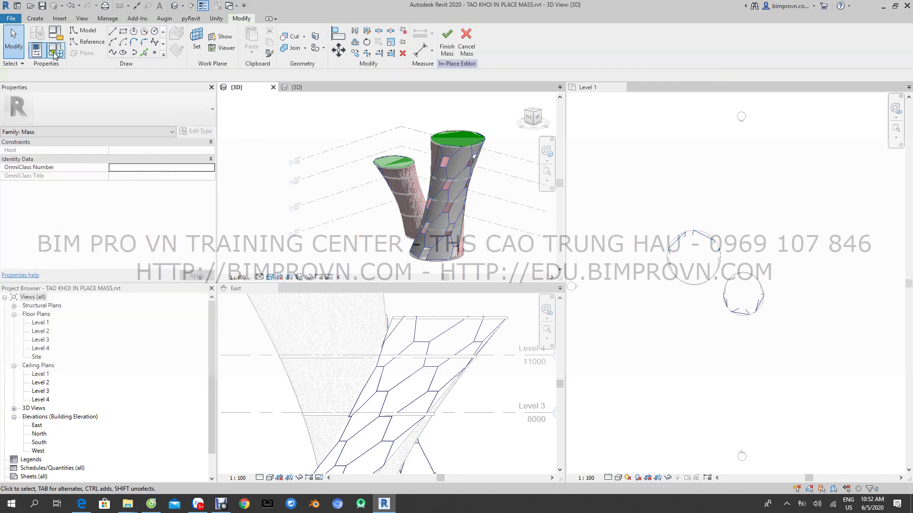
Create a new family from the Conceptual Mass folder's Metric Mass.rft template
{"action": "left_click", "coordinate": [10, 19]}
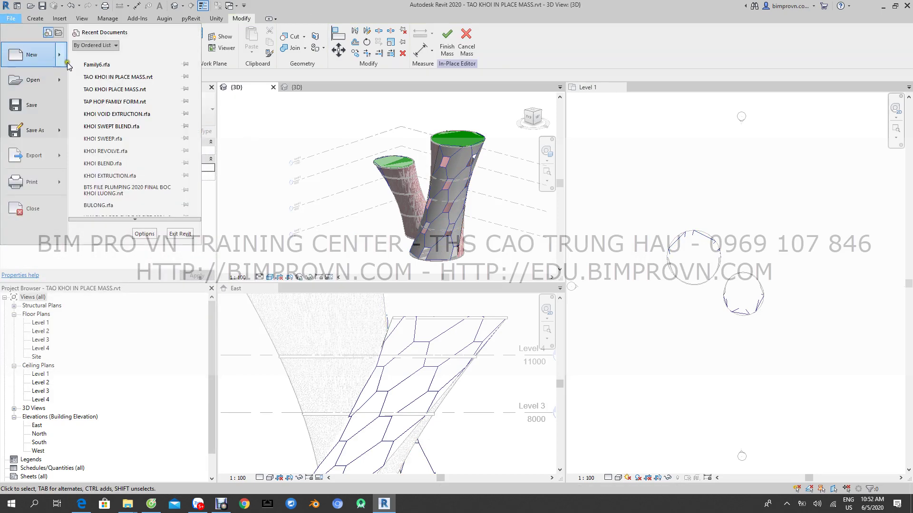
{"action": "left_click", "coordinate": [298, 109]}
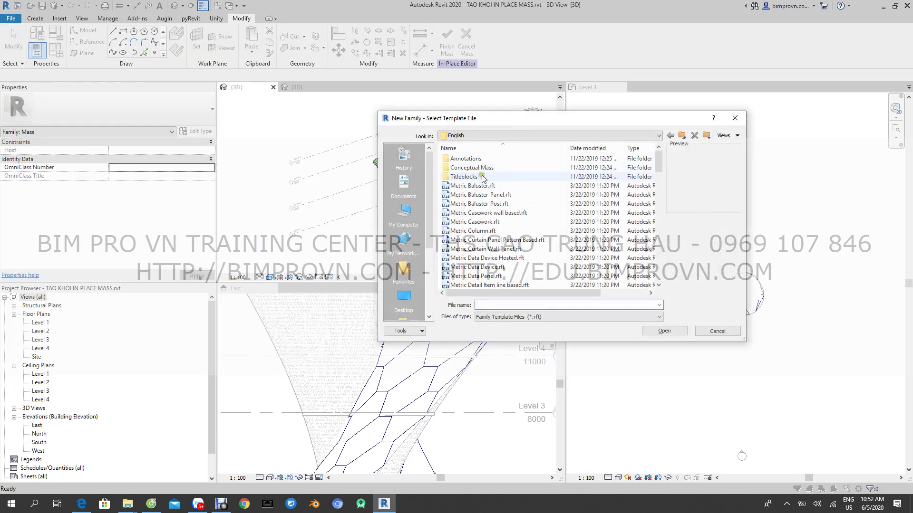
{"action": "double_click", "coordinate": [473, 168]}
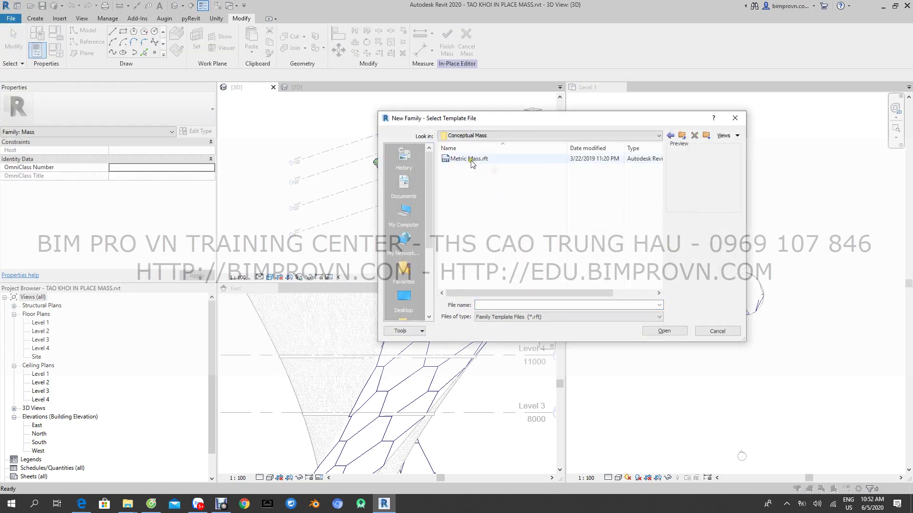
{"action": "left_click", "coordinate": [471, 160]}
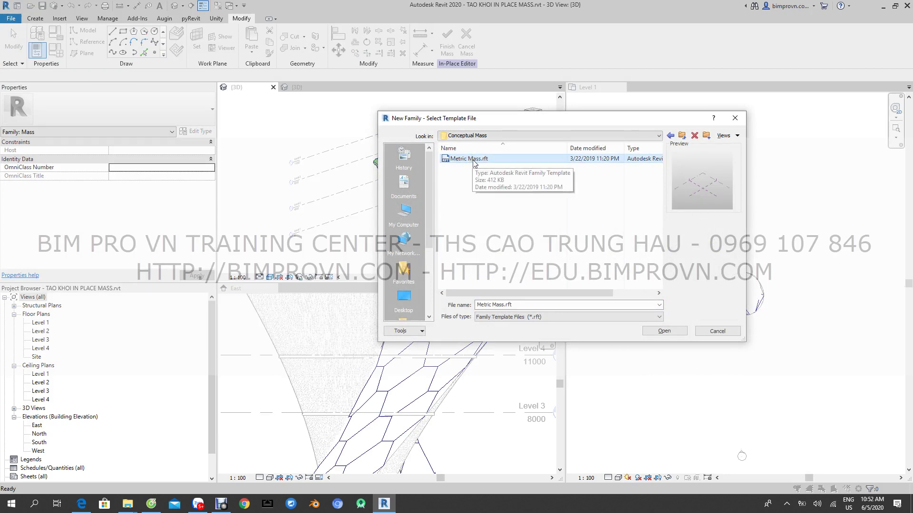
{"action": "left_click", "coordinate": [668, 331]}
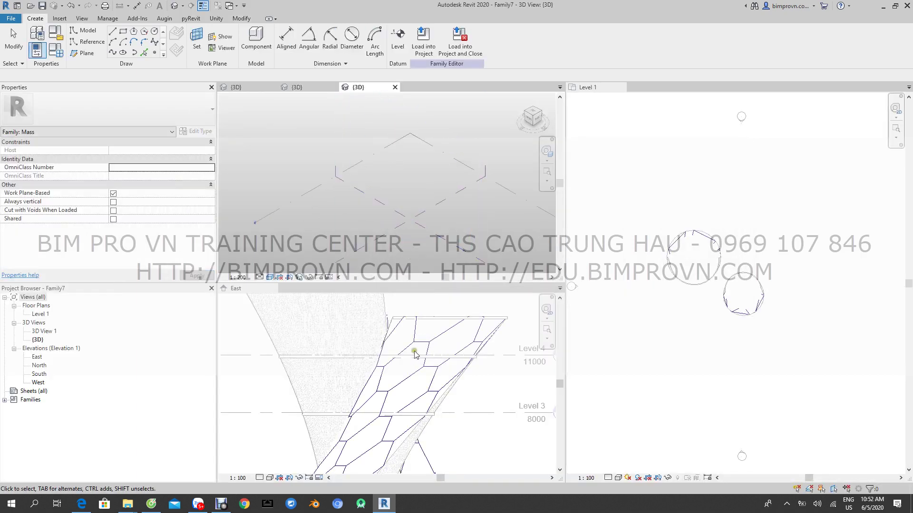
Look around the Family7 3D view, then close Family7 without saving
{"action": "left_click", "coordinate": [378, 225]}
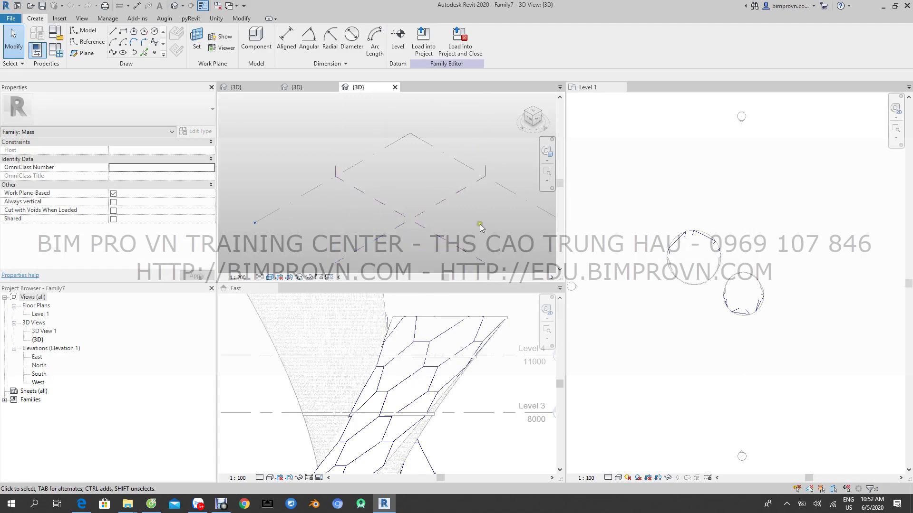
{"action": "scroll", "coordinate": [452, 216], "scroll_direction": "down", "scroll_amount": 2}
{"action": "scroll", "coordinate": [429, 227], "scroll_direction": "up", "scroll_amount": 2}
{"action": "scroll", "coordinate": [465, 181], "scroll_direction": "down", "scroll_amount": 1}
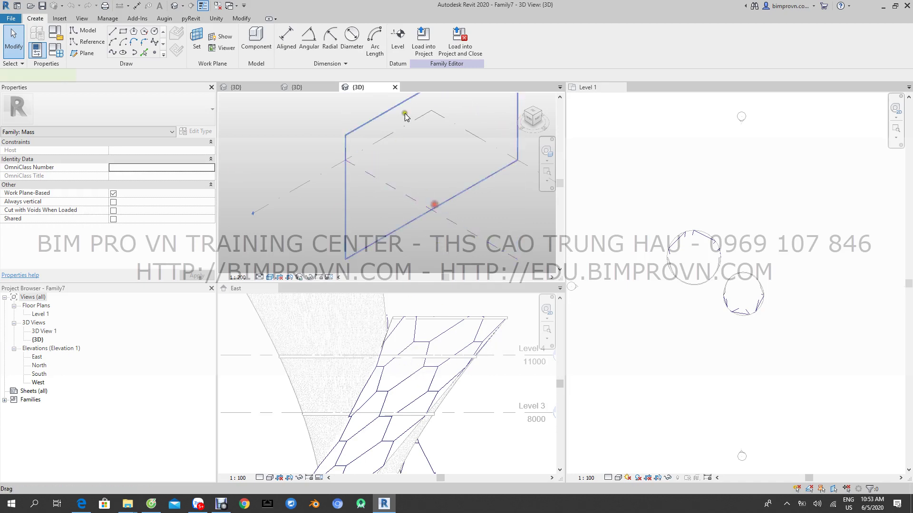
{"action": "left_click", "coordinate": [404, 113]}
{"action": "left_click", "coordinate": [394, 87]}
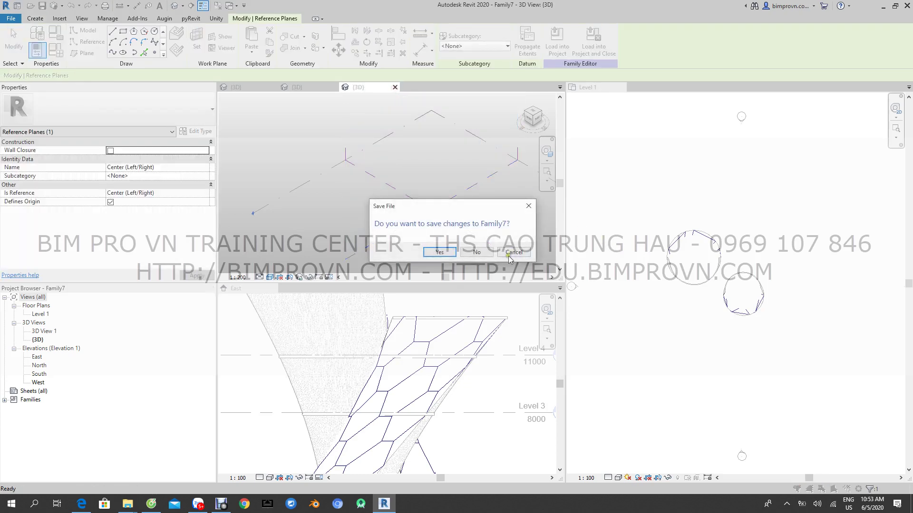
{"action": "left_click", "coordinate": [477, 252]}
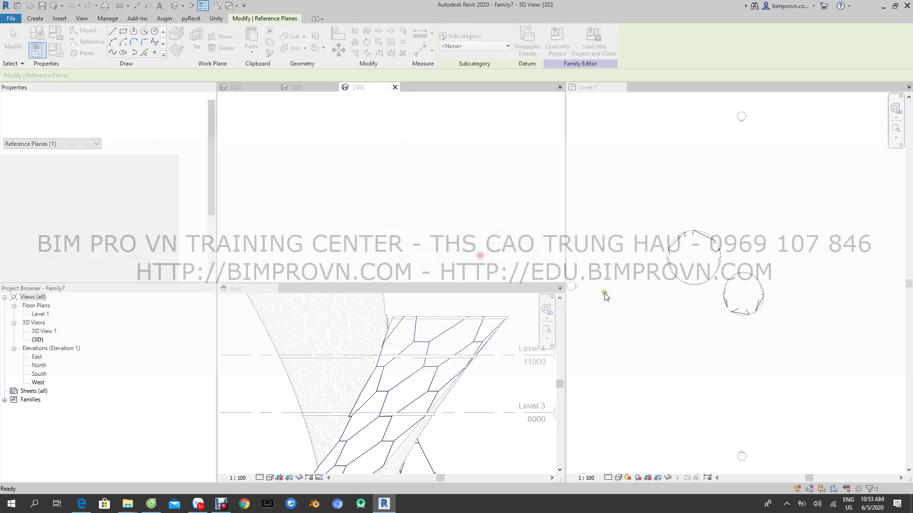
Clear the reference plane selection and exit in-place editing with Finish Mass
{"action": "left_click", "coordinate": [657, 338]}
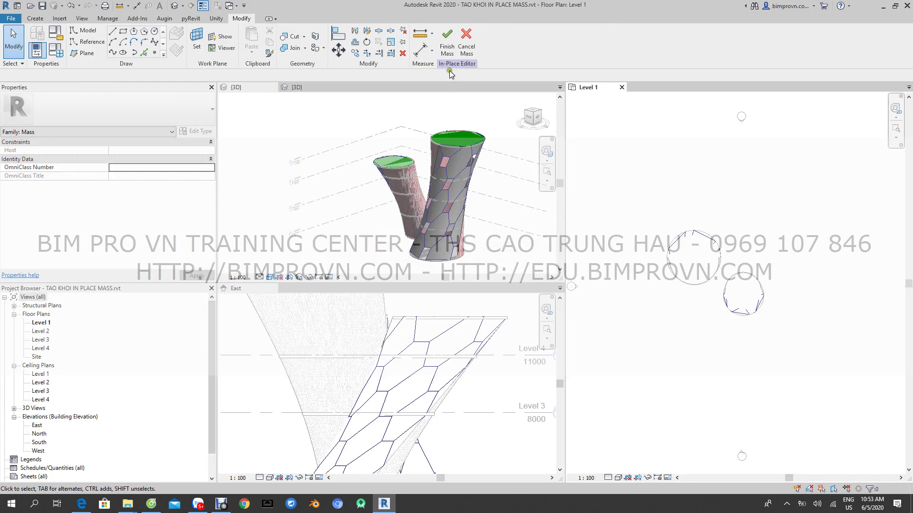
{"action": "left_click", "coordinate": [447, 42]}
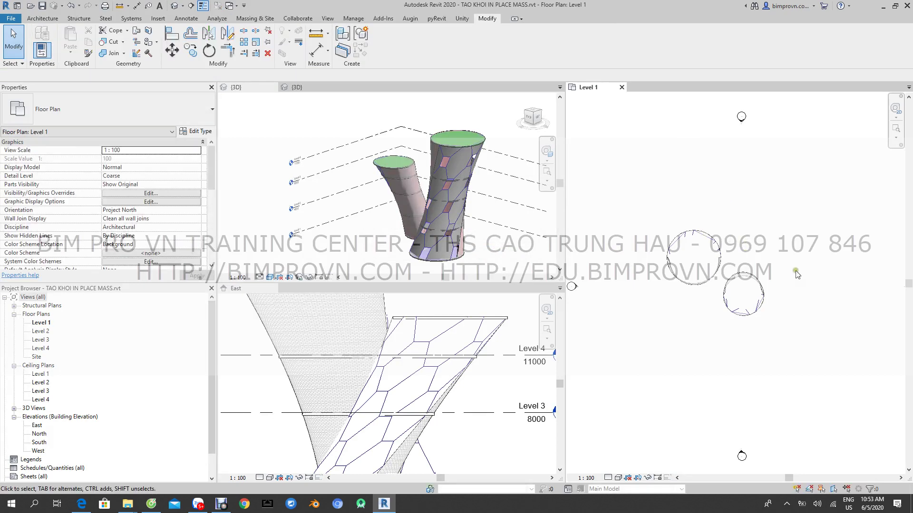